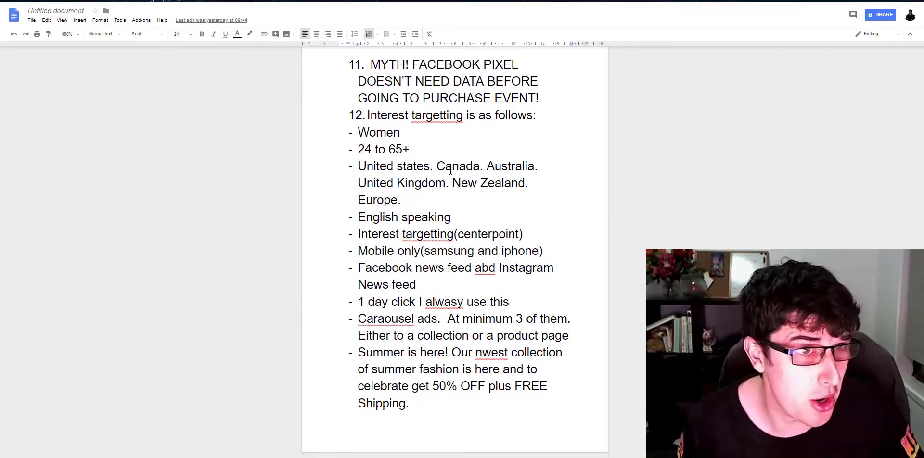
scroll(450, 171, "up", 8)
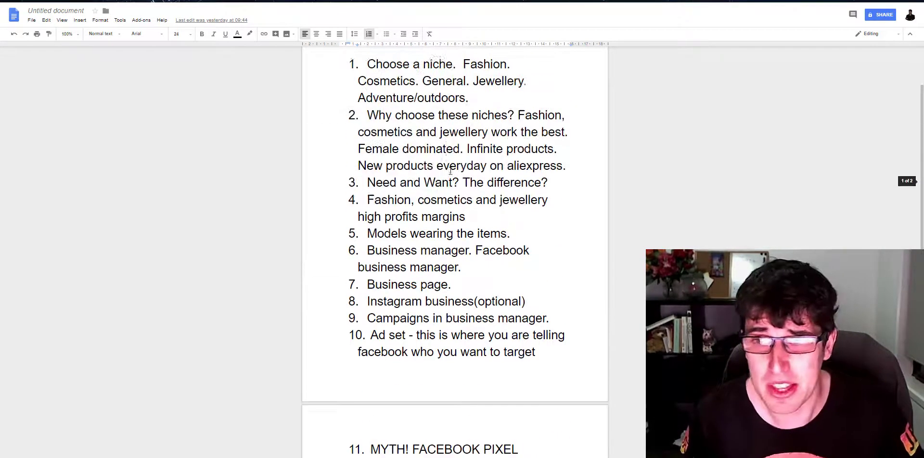
scroll(450, 171, "up", 2)
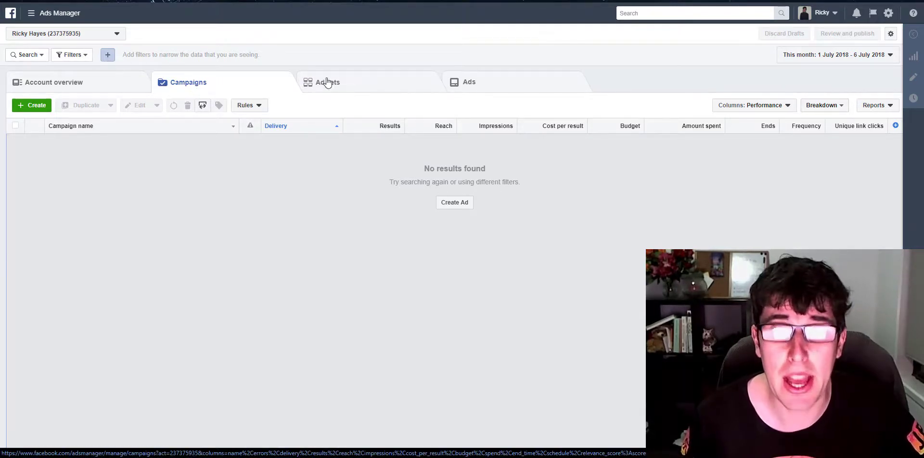
- Start a new ad in guided creation and choose Conversions as the marketing objective
left_click(453, 203)
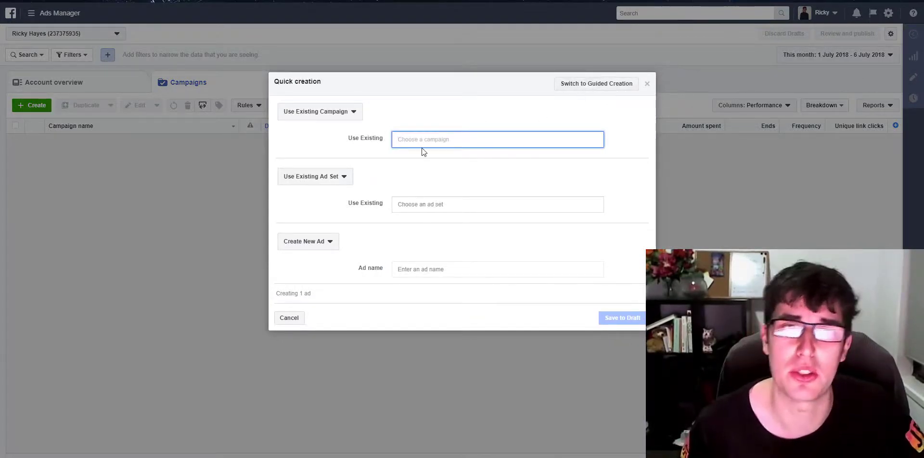
left_click(578, 93)
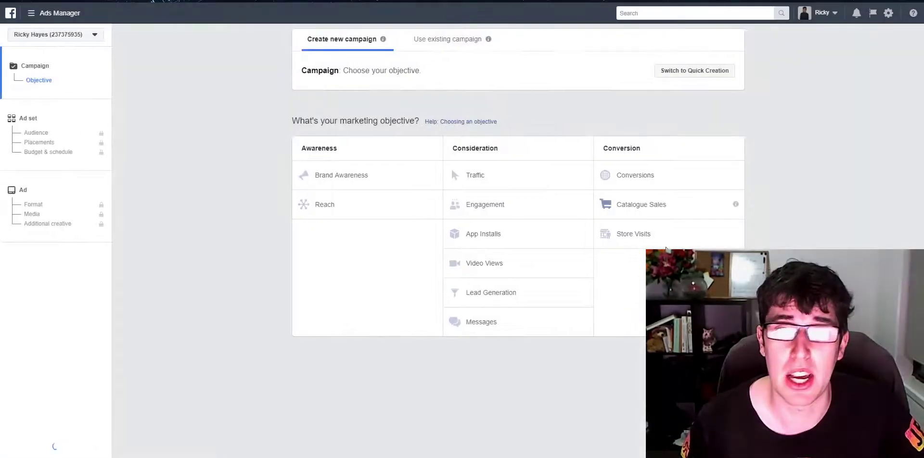
left_click(633, 177)
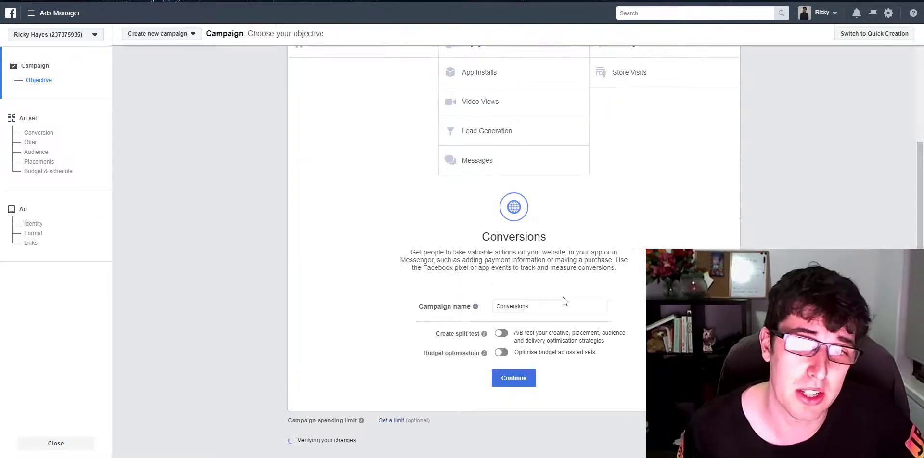
- Name the campaign "WC - Test hat campaign" and continue to the ad set setup
double_click(549, 307)
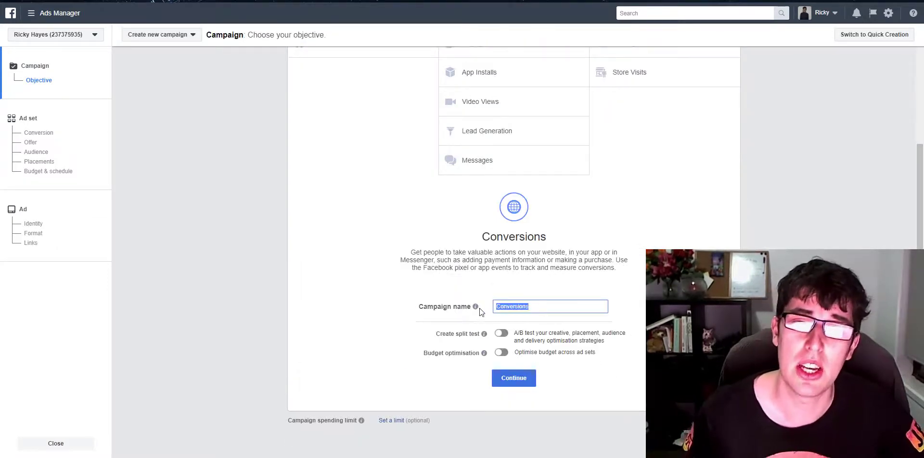
left_click(539, 310)
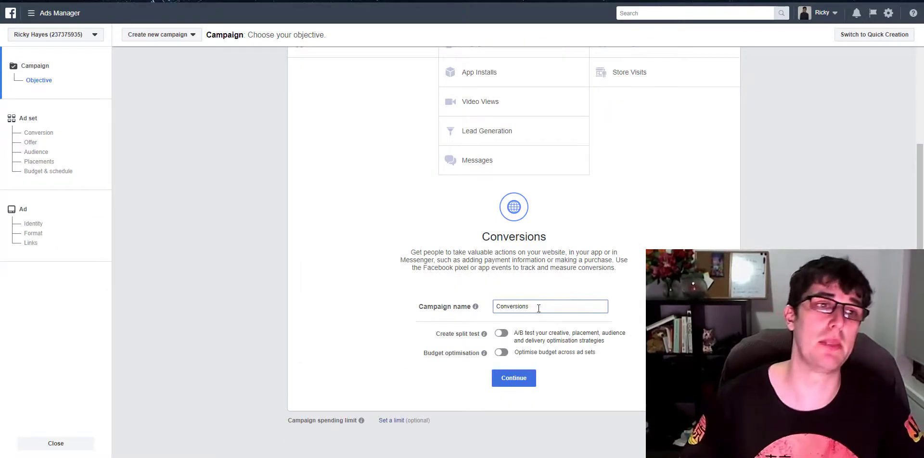
key("BackSpace")
key("BackSpace")
key("BackSpace")
key("BackSpace")
key("BackSpace")
key("BackSpace")
key("BackSpace")
key("BackSpace")
key("BackSpace")
key("BackSpace")
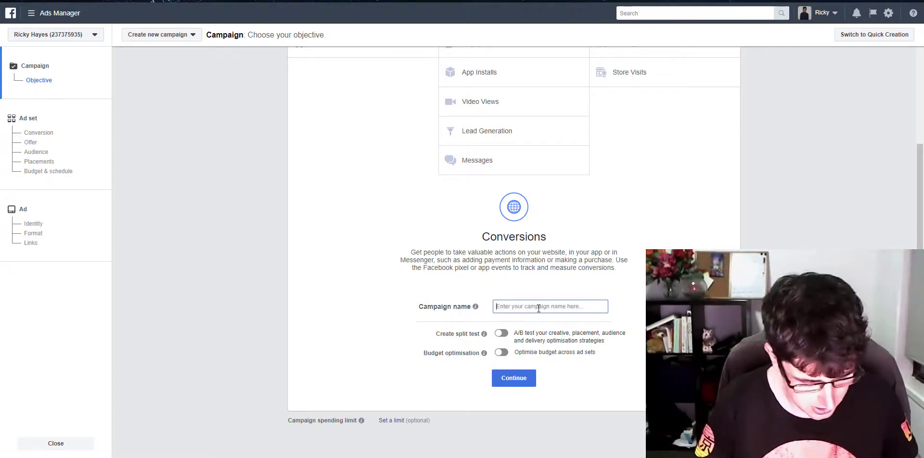
type("WC -")
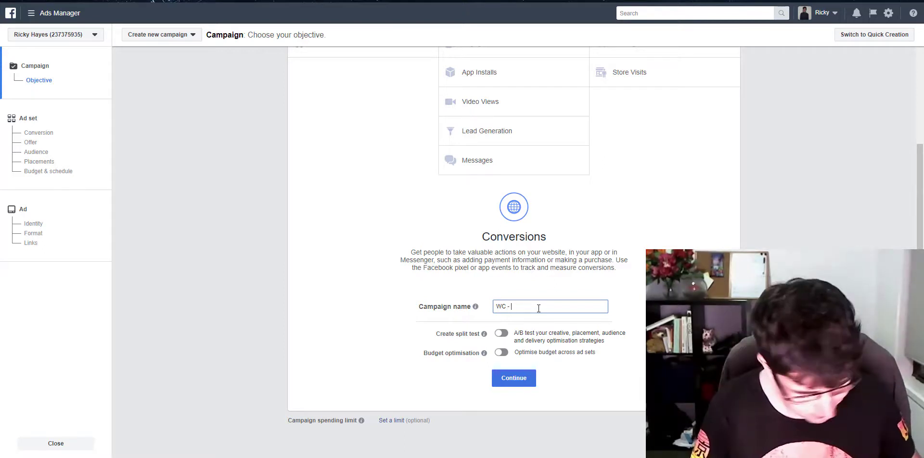
type(" Test hat ")
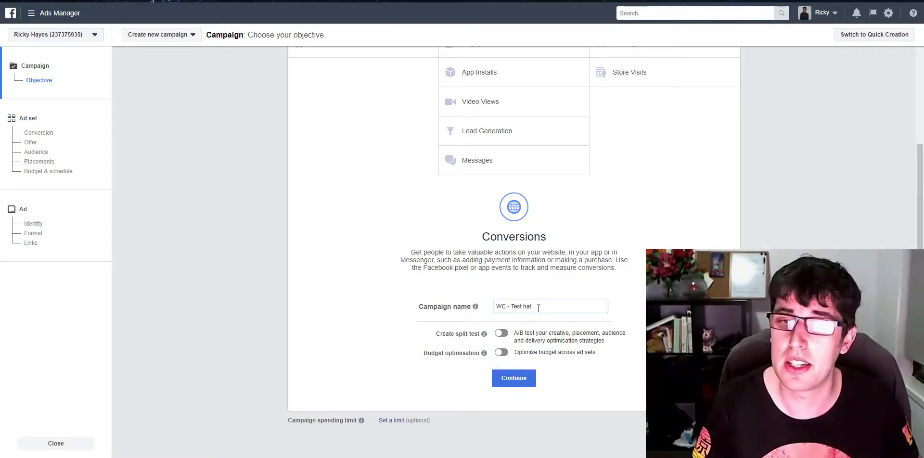
type("campaign")
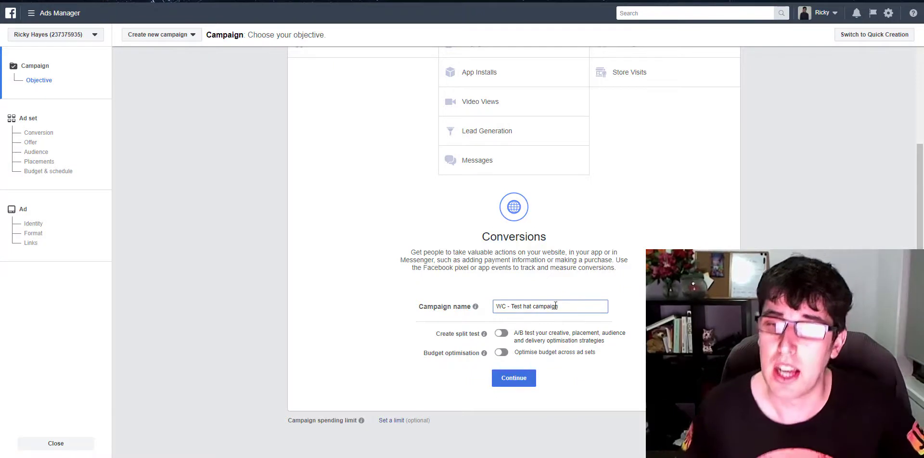
mouse_move(484, 353)
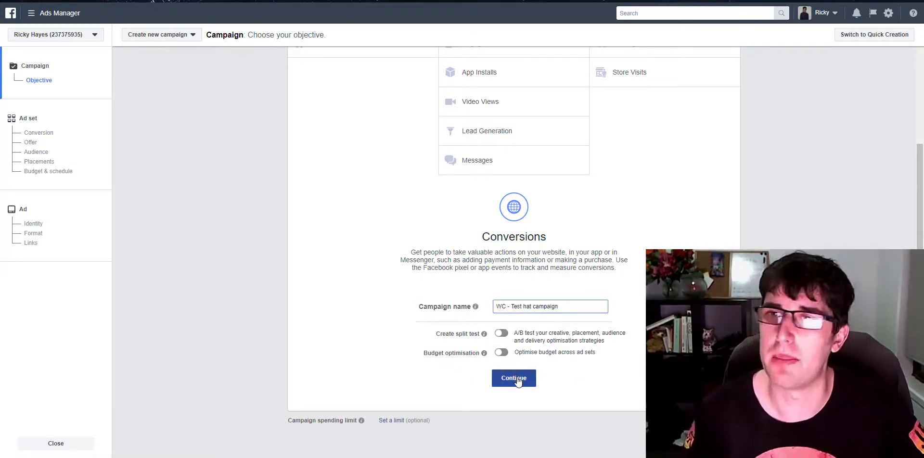
scroll(587, 215, "up", 3)
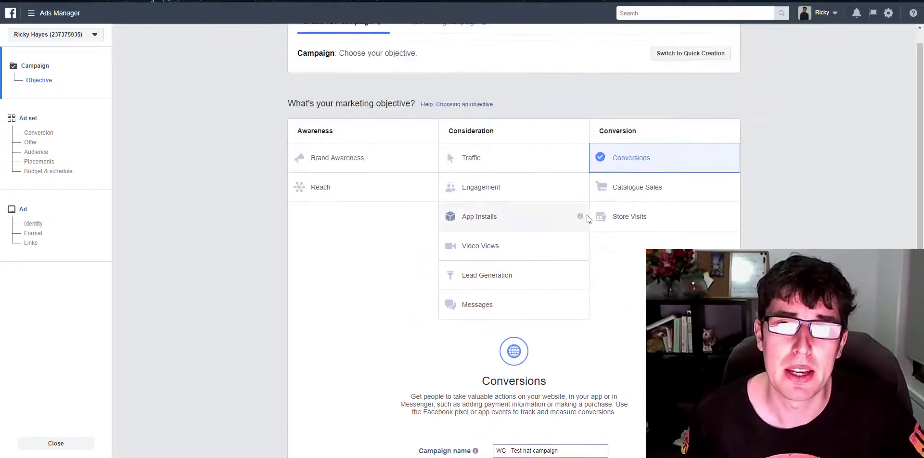
scroll(587, 215, "down", 2)
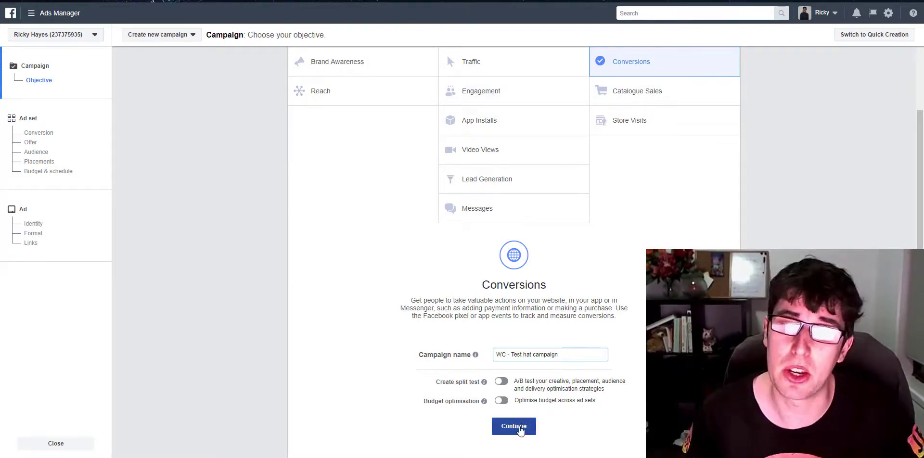
left_click(520, 430)
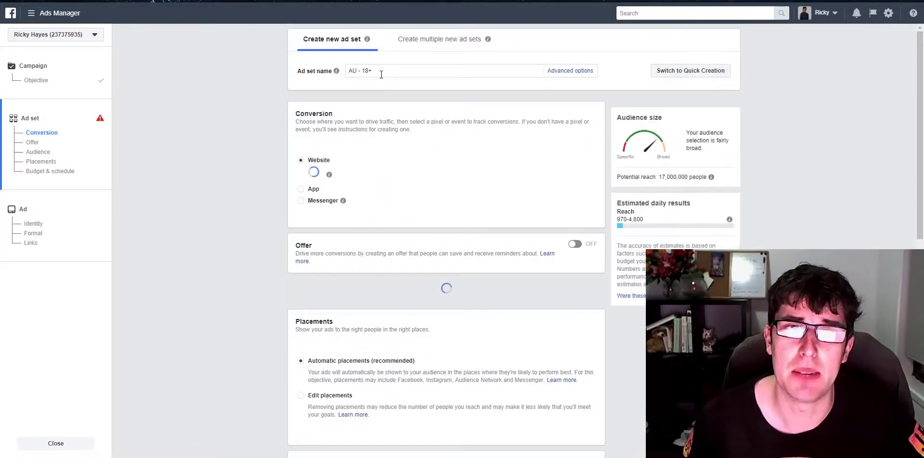
- Set the ad set's website conversion event to Purchase from The Everyday Diary pixel
left_click_drag(382, 72, 362, 74)
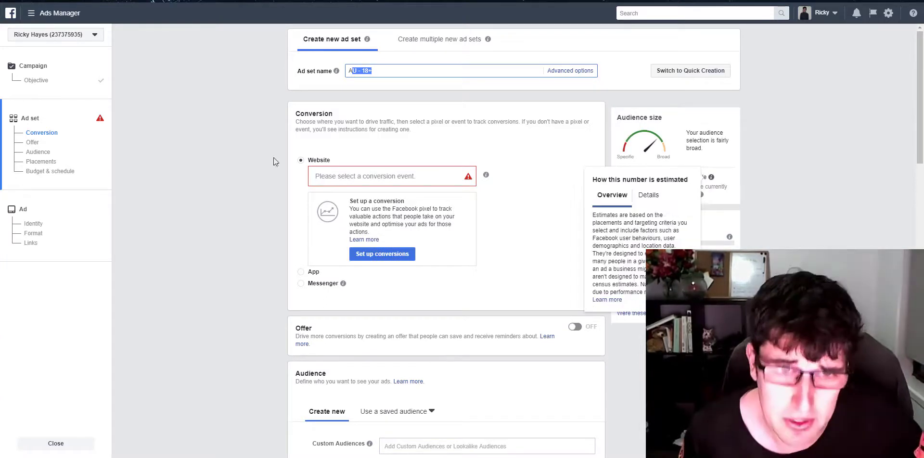
left_click(314, 176)
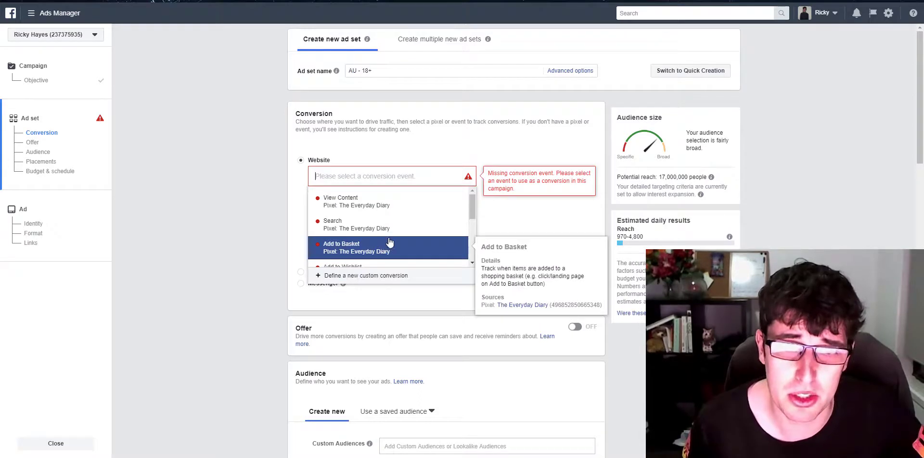
scroll(385, 245, "down", 4)
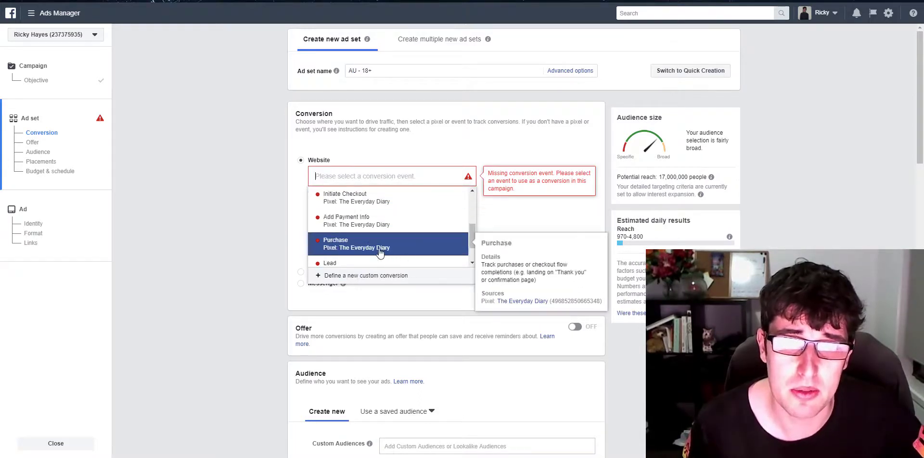
left_click(380, 248)
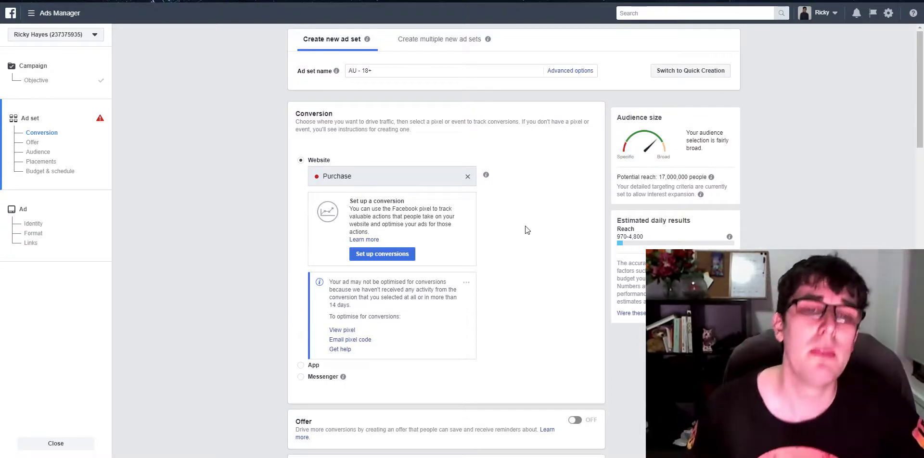
scroll(529, 211, "down", 1)
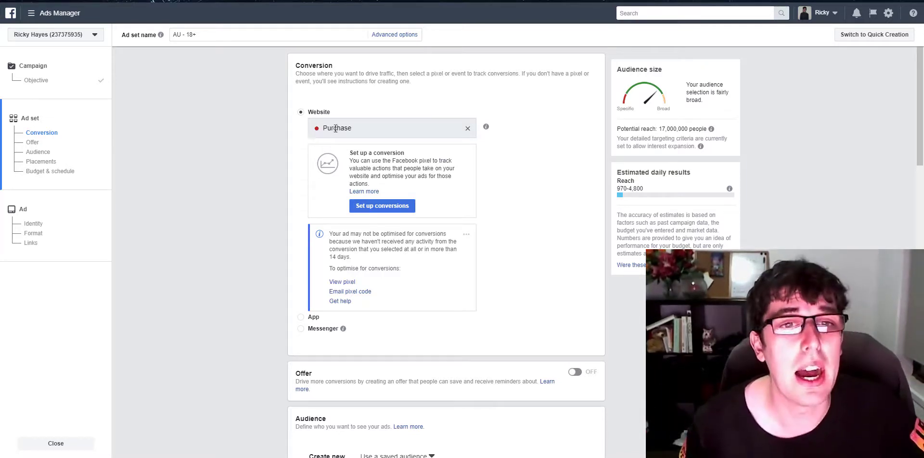
- Clear the website conversion event to review the pixel's other available events, and choose Purchase again
left_click(467, 129)
scroll(385, 193, "down", 5)
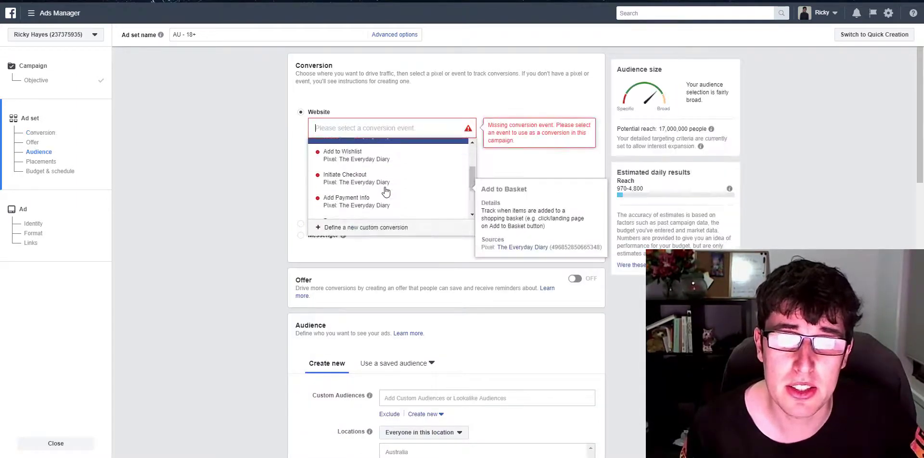
scroll(382, 196, "down", 2)
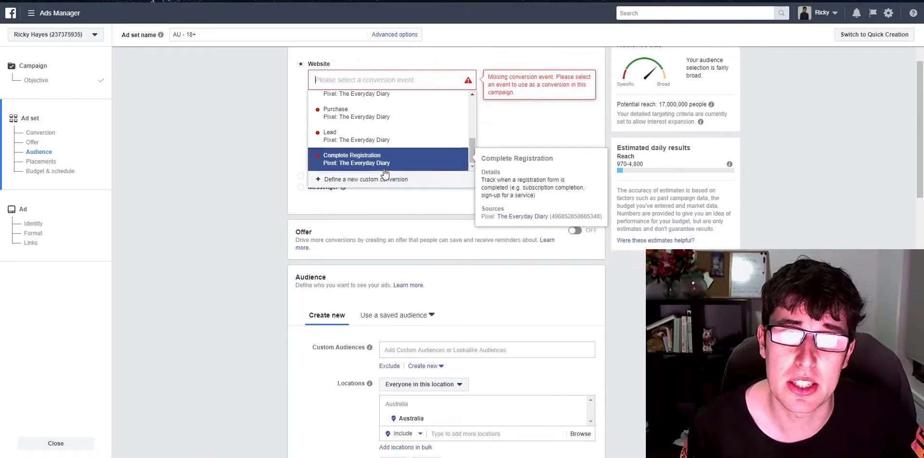
scroll(382, 145, "up", 4)
scroll(380, 140, "up", 3)
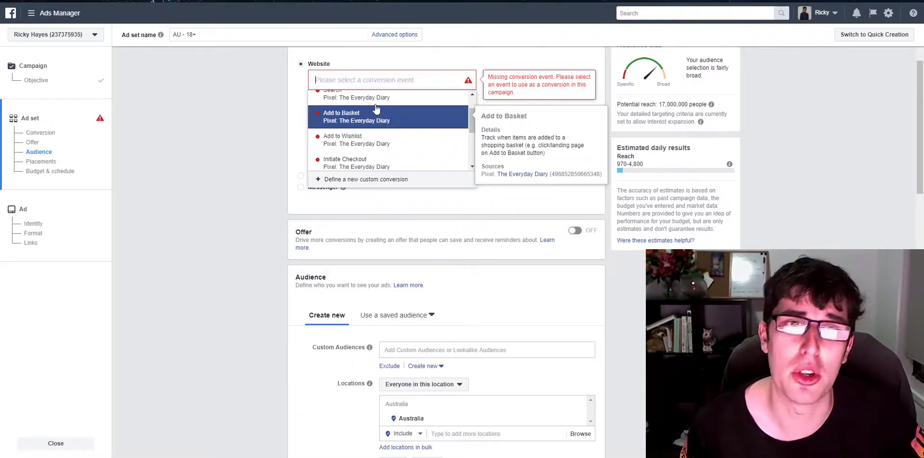
scroll(373, 131, "down", 1)
scroll(373, 130, "down", 1)
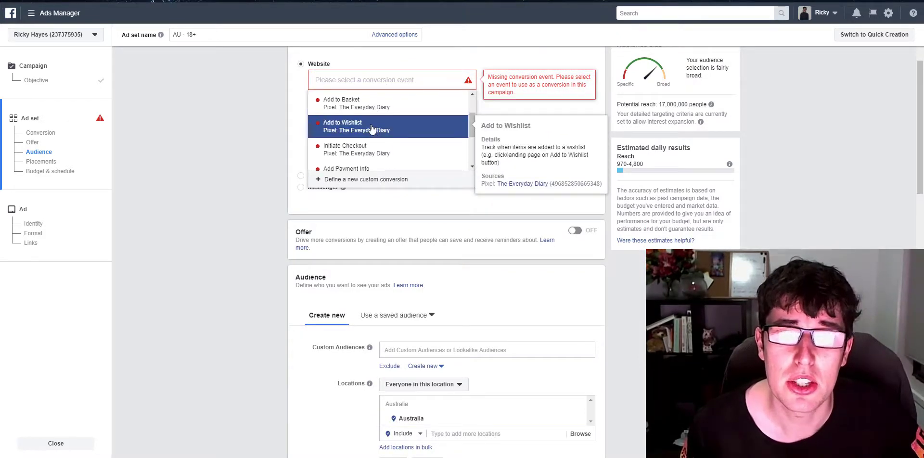
scroll(371, 127, "up", 2)
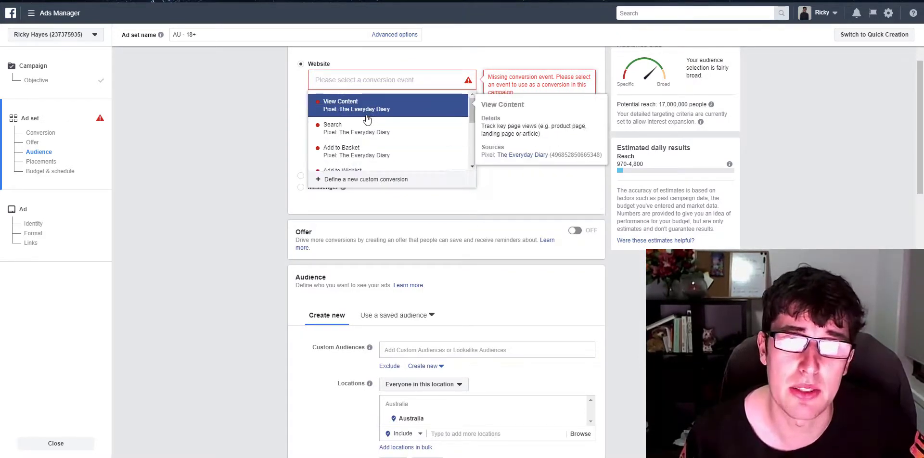
scroll(363, 127, "down", 2)
scroll(364, 126, "down", 2)
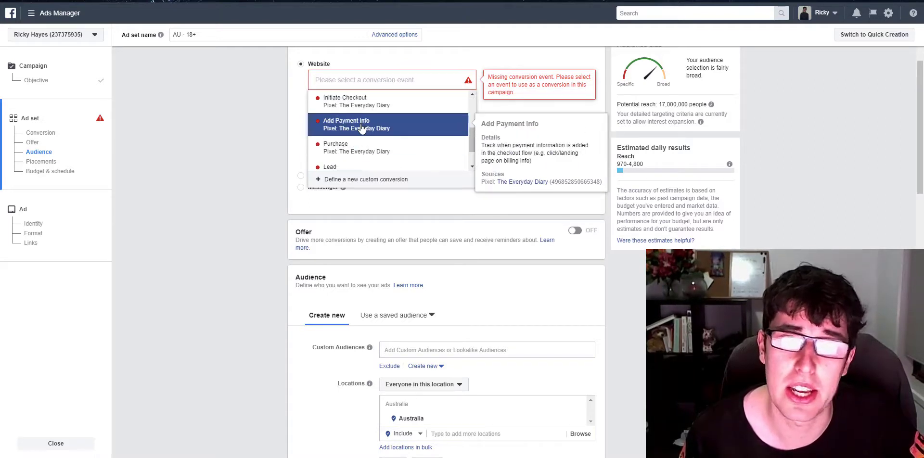
scroll(349, 144, "down", 1)
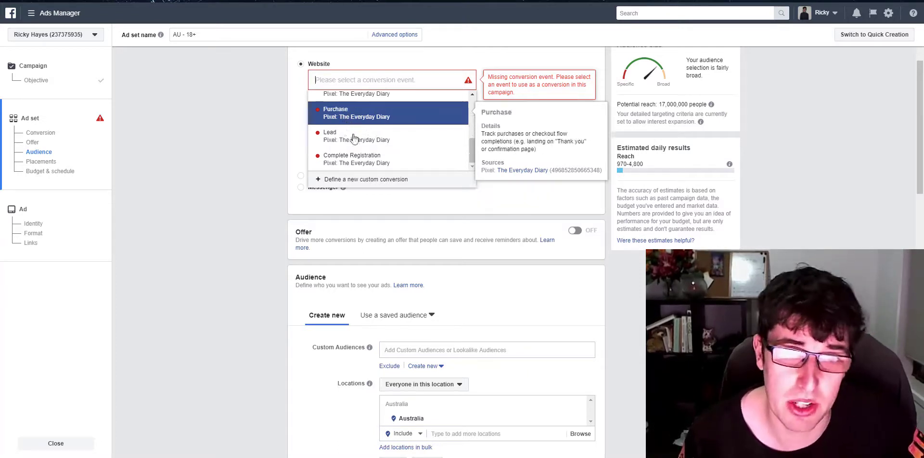
scroll(370, 154, "up", 1)
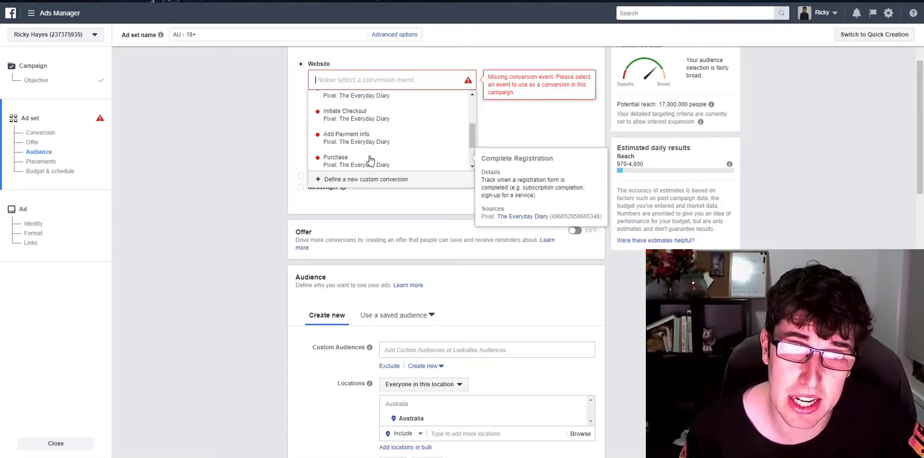
scroll(360, 141, "up", 2)
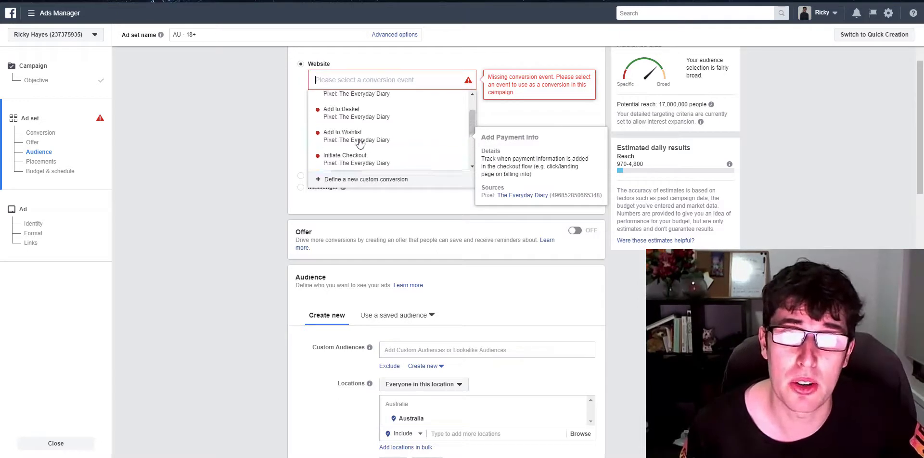
scroll(358, 138, "up", 2)
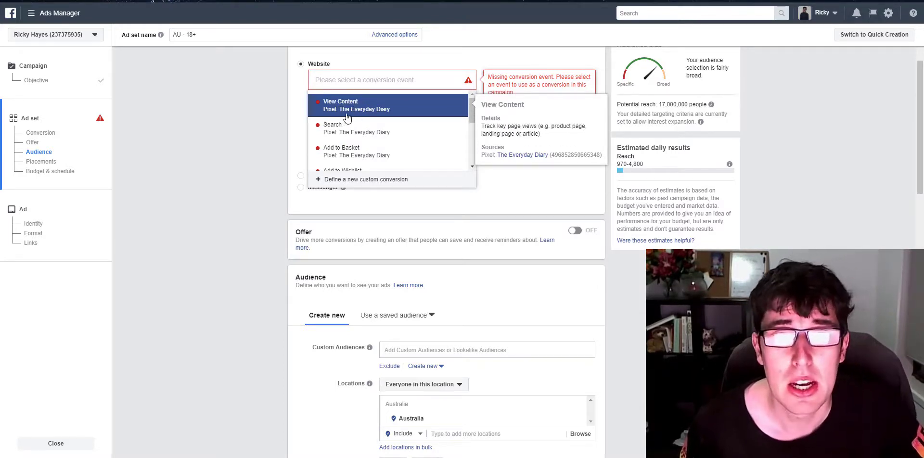
scroll(366, 144, "down", 2)
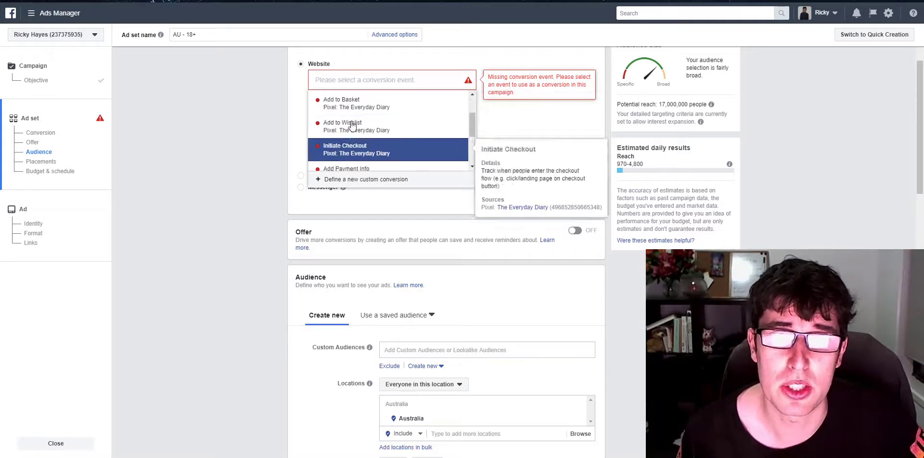
scroll(366, 152, "down", 2)
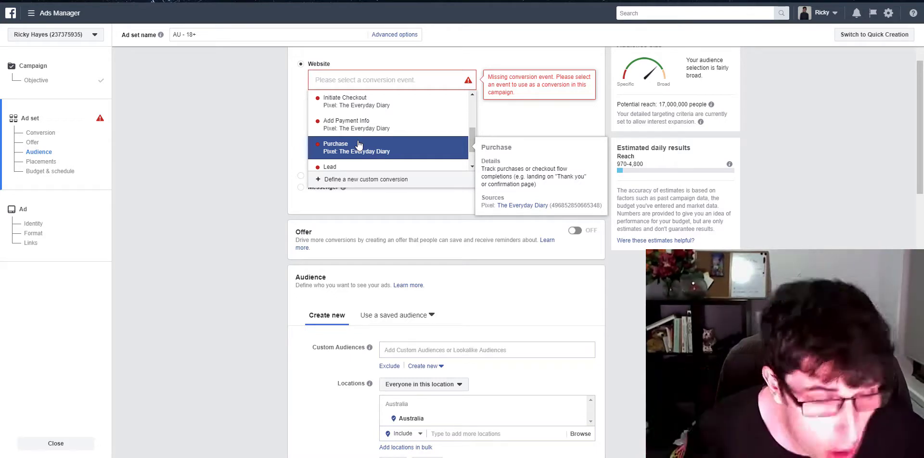
left_click(359, 145)
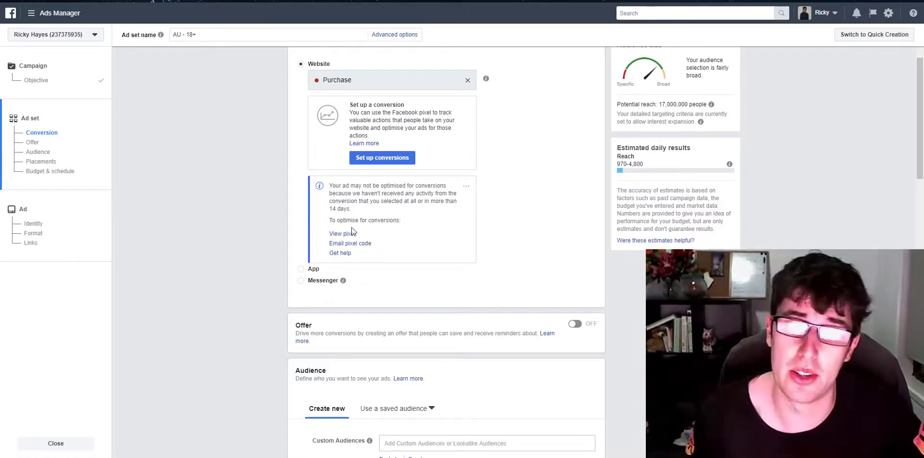
- Limit the audience's location targeting to people who live in this location
scroll(545, 161, "down", 1)
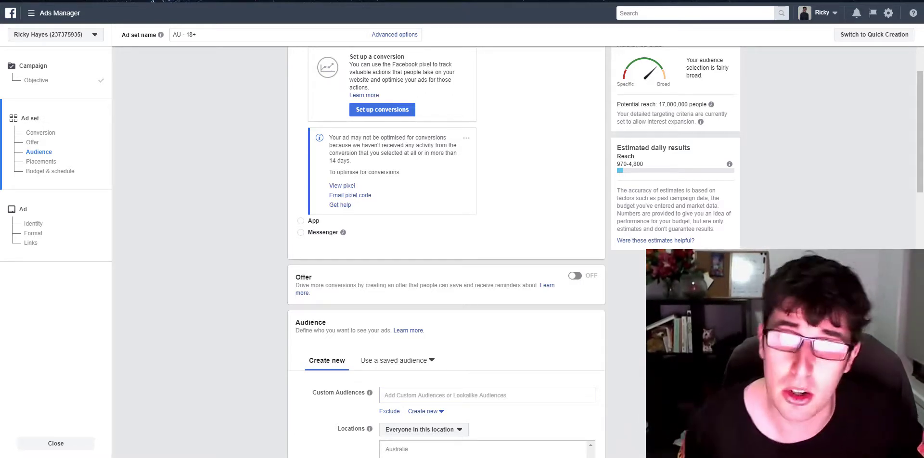
scroll(471, 378, "down", 5)
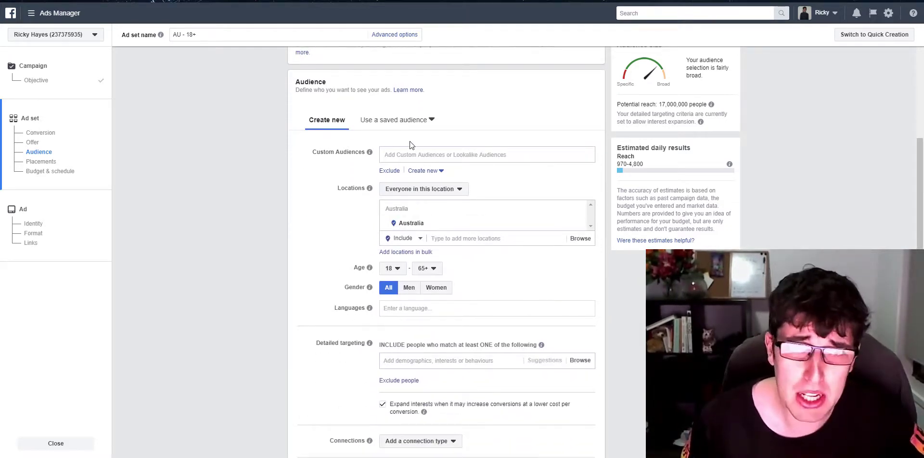
scroll(409, 142, "down", 1)
left_click(431, 141)
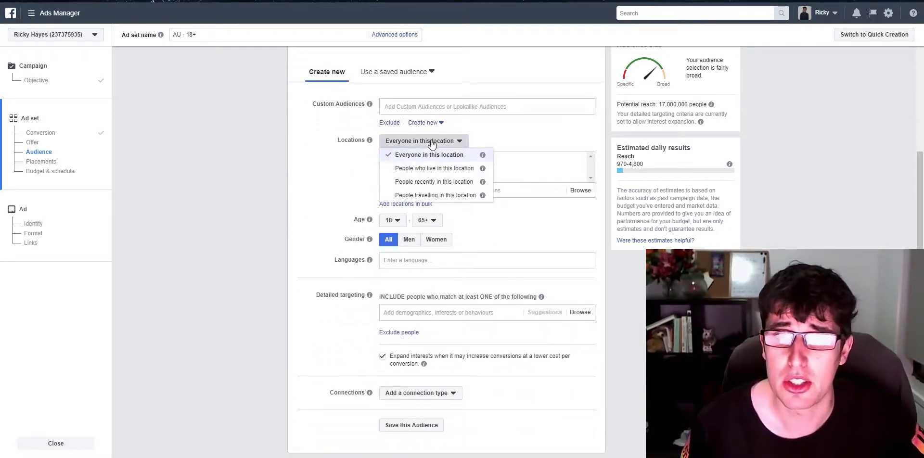
left_click(433, 168)
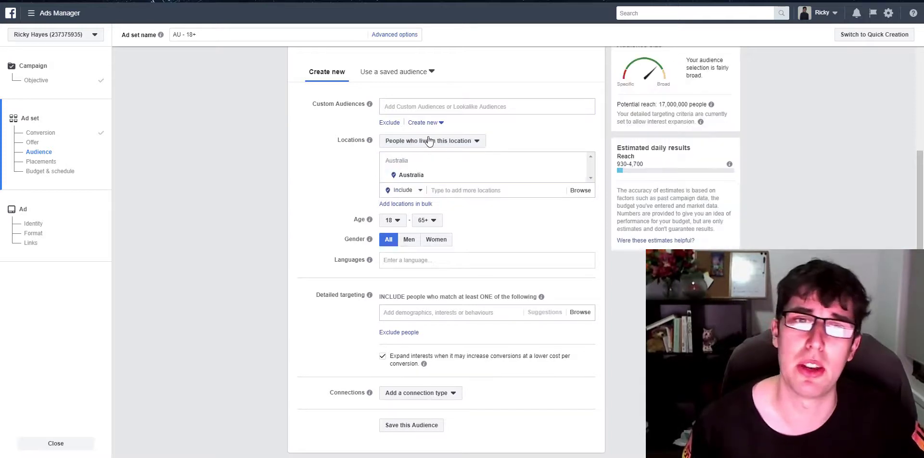
left_click(430, 141)
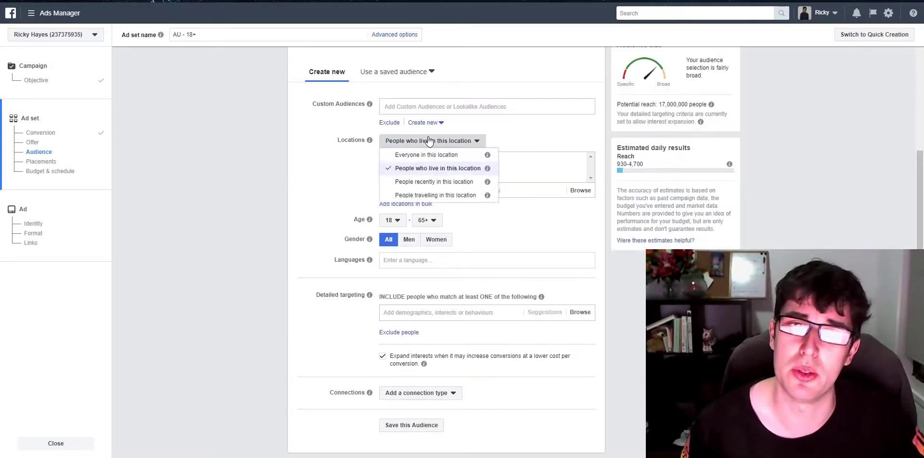
left_click(297, 206)
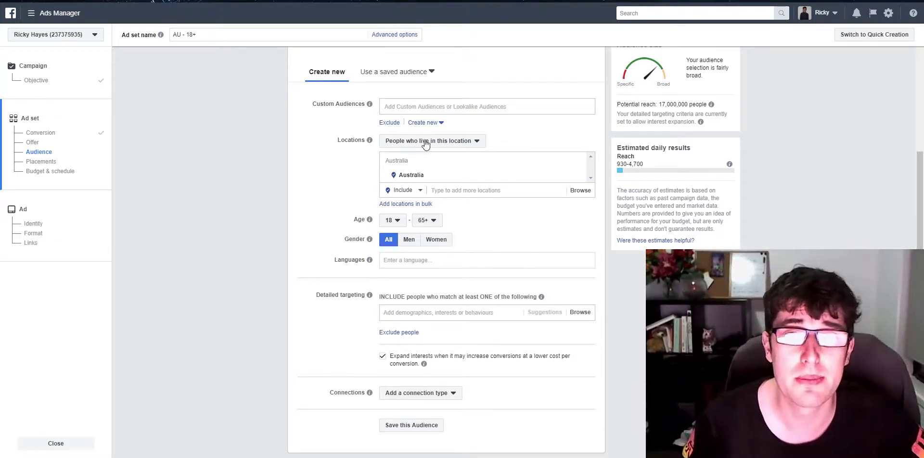
- Remove Australia from the audience locations and include the countries United States and United Kingdom
left_click(581, 176)
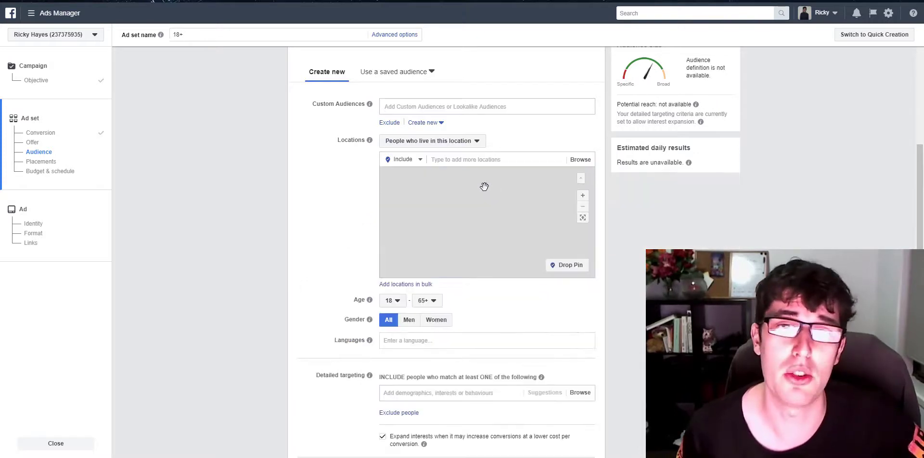
left_click(461, 157)
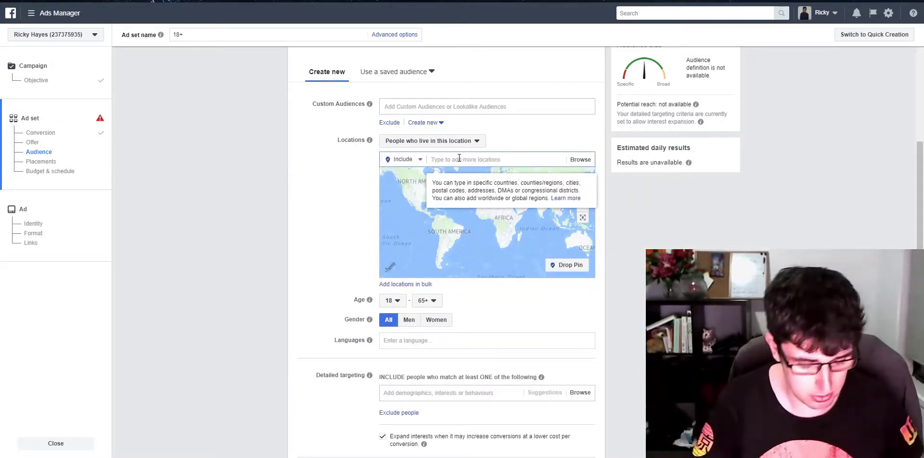
type("united")
key("Down")
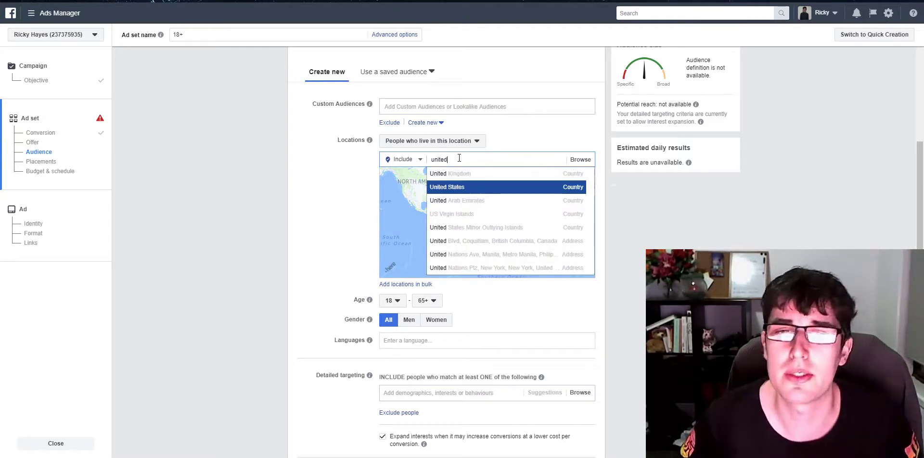
key("Return")
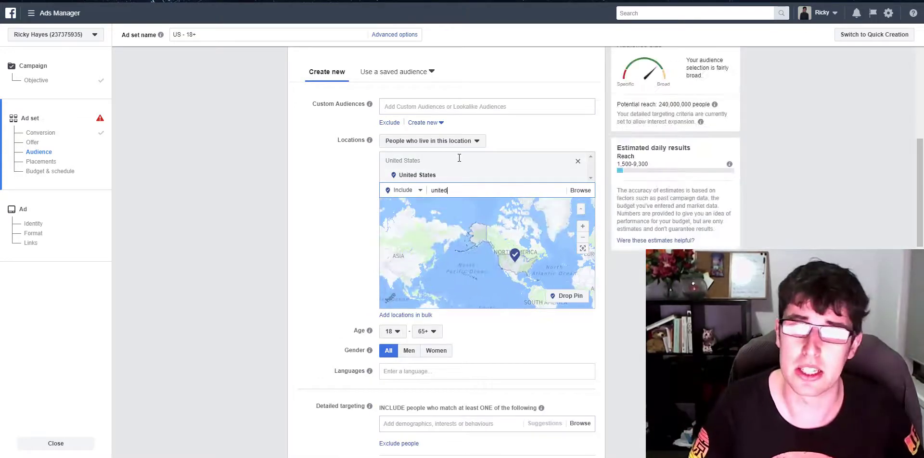
type("united kin")
key("Return")
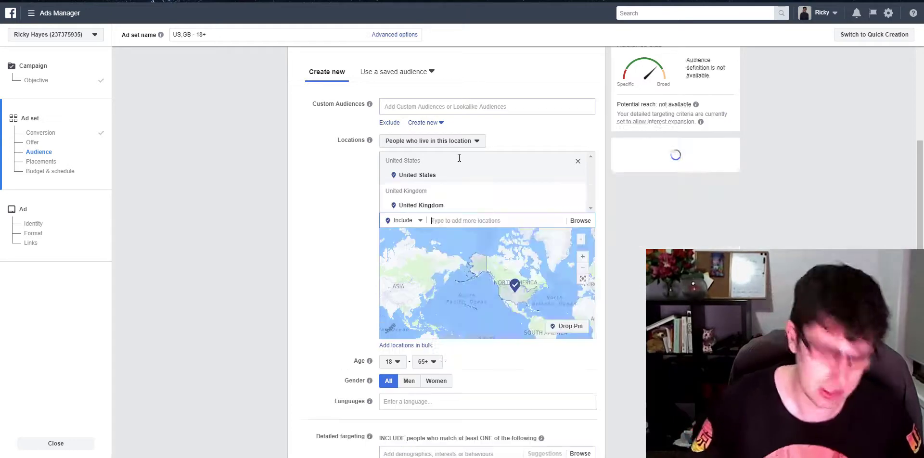
- Include Australia, Canada and New Zealand in the audience locations as well
type("australi")
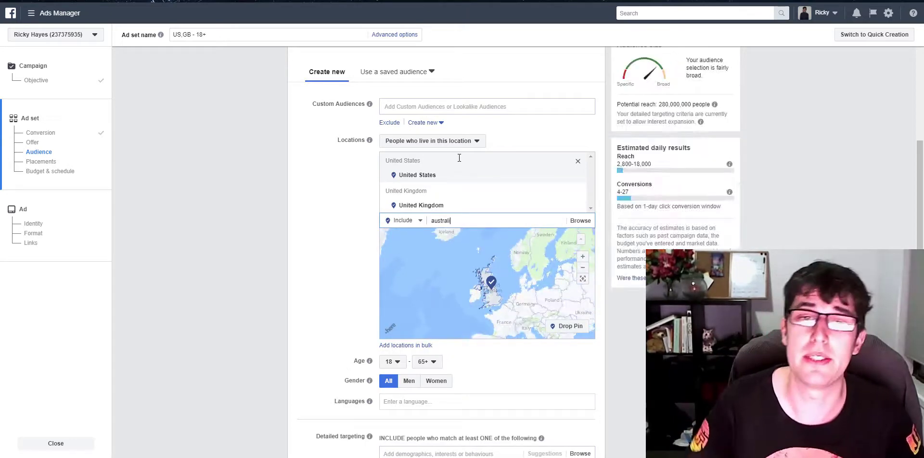
key("Return")
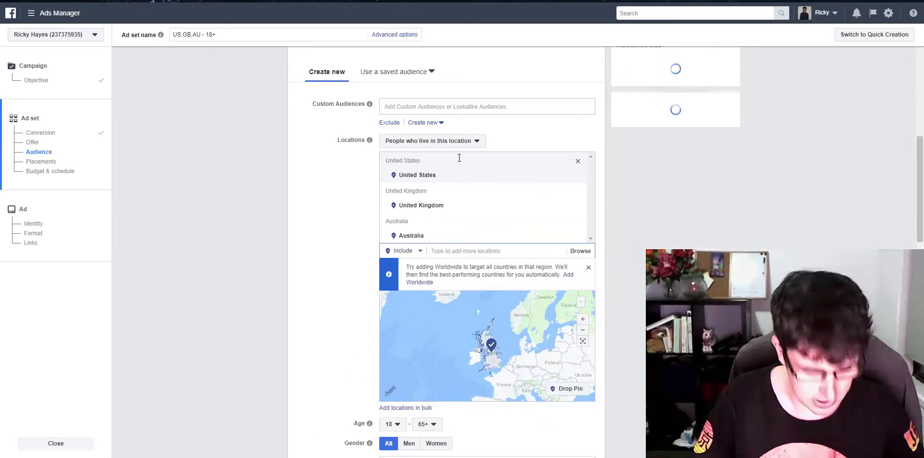
type("cana")
key("Return")
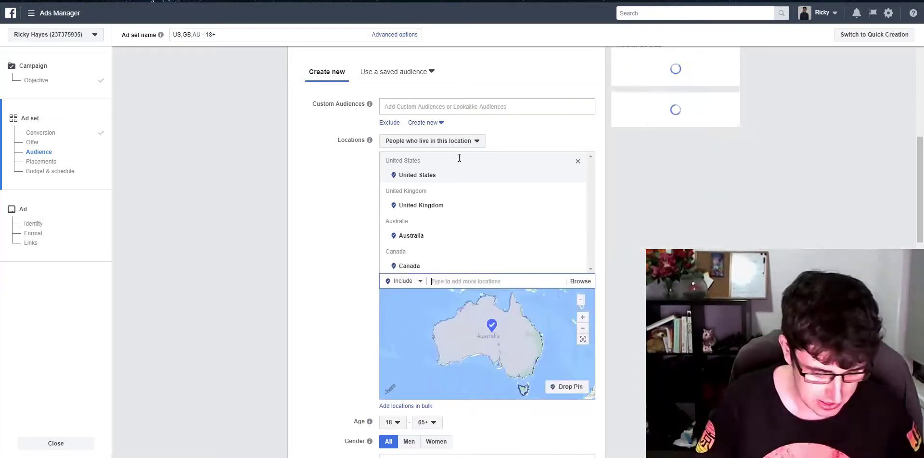
type("new ze")
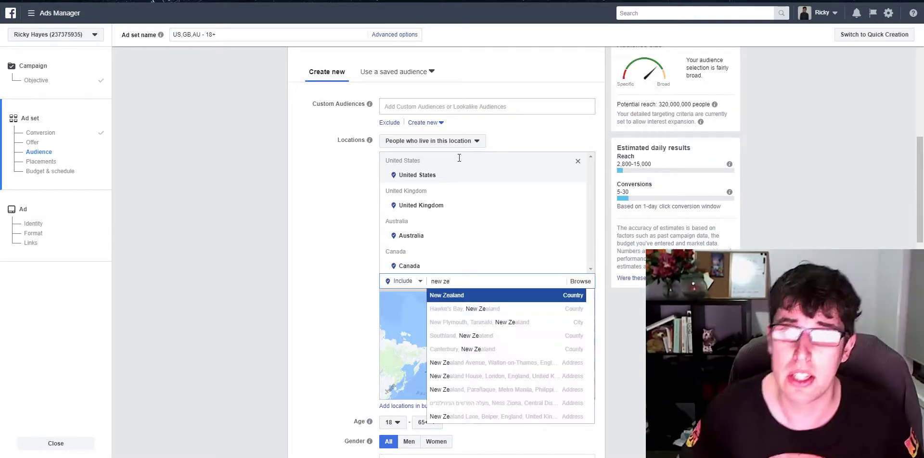
key("Return")
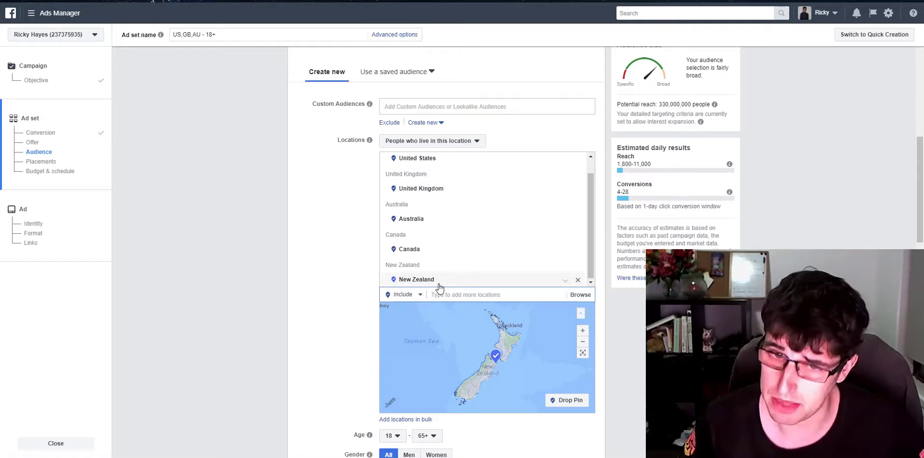
- Set the audience's minimum age to 24 and restrict the gender to women
scroll(310, 244, "down", 2)
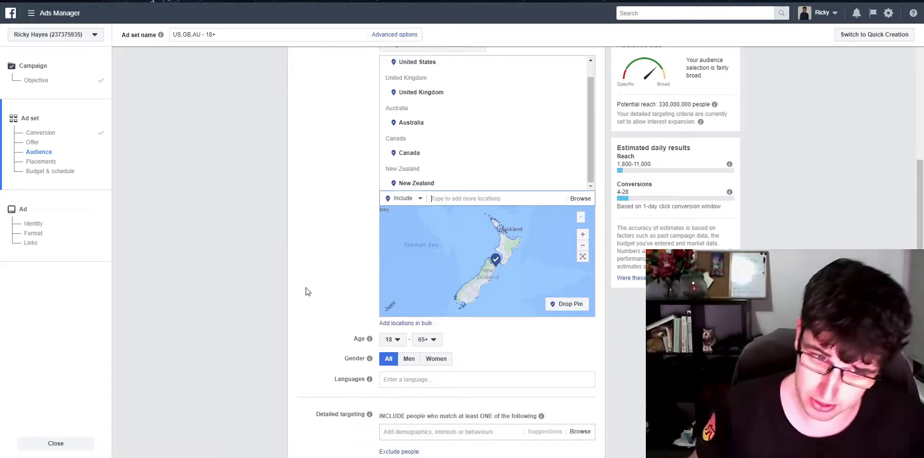
scroll(322, 288, "down", 1)
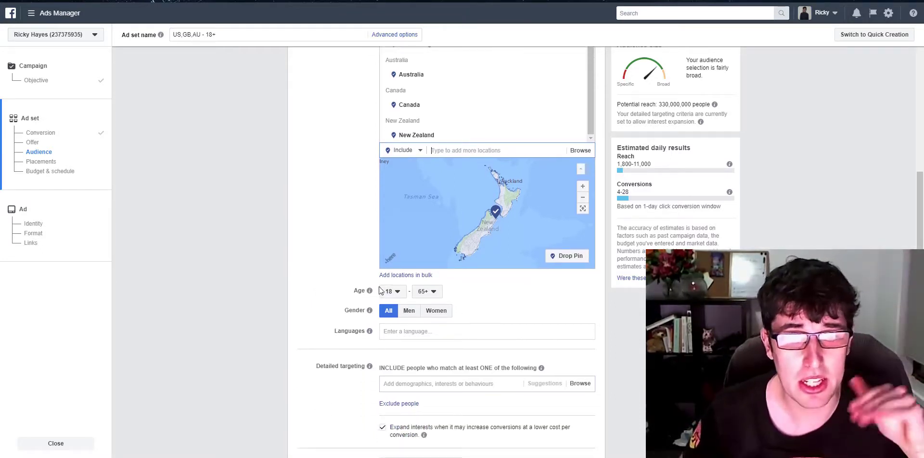
left_click(391, 291)
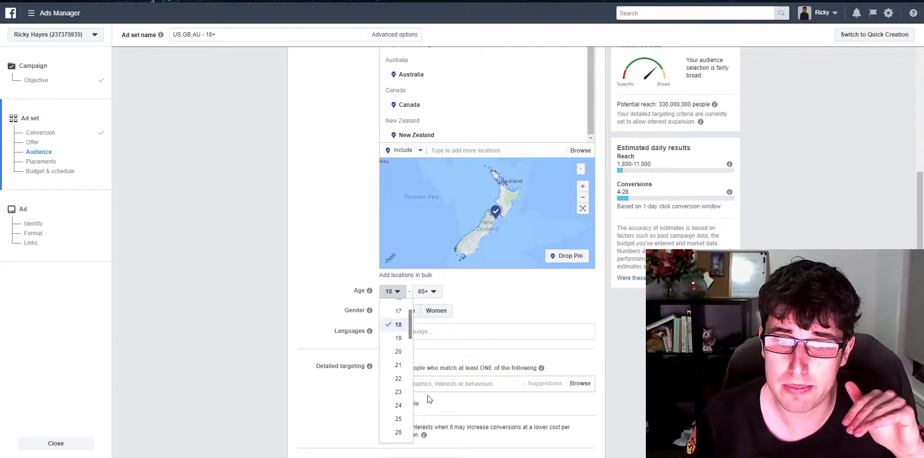
left_click(395, 406)
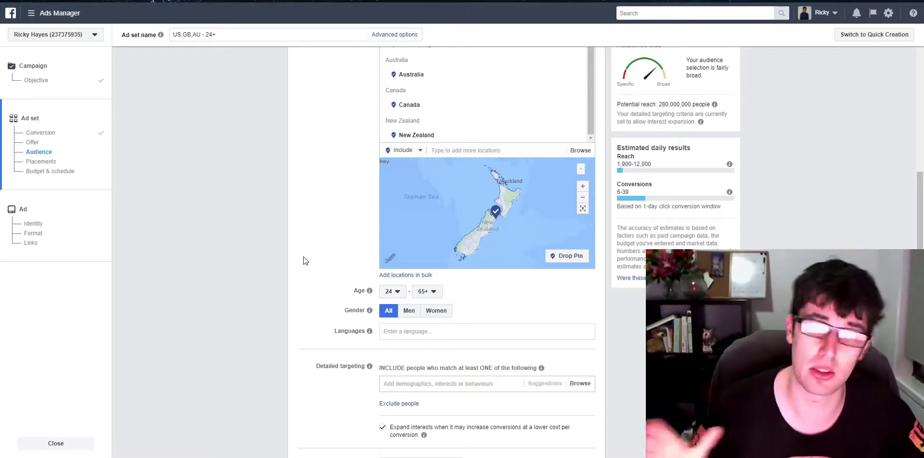
scroll(426, 159, "down", 1)
scroll(426, 159, "down", 2)
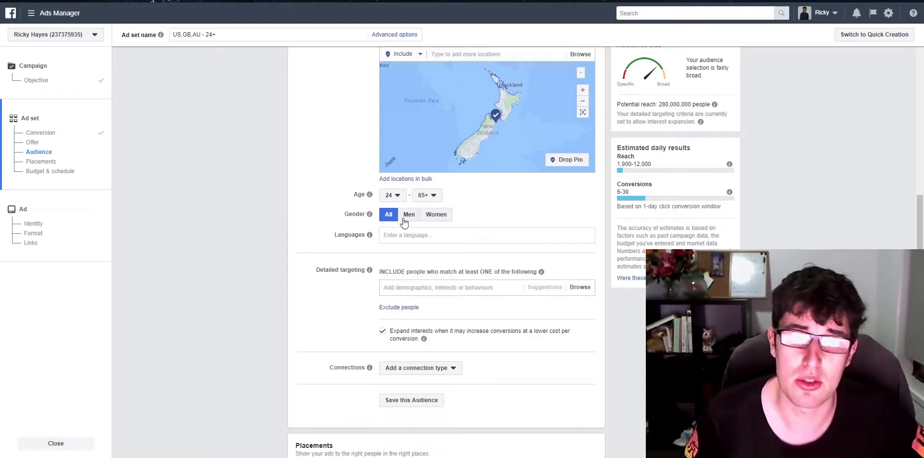
left_click(430, 217)
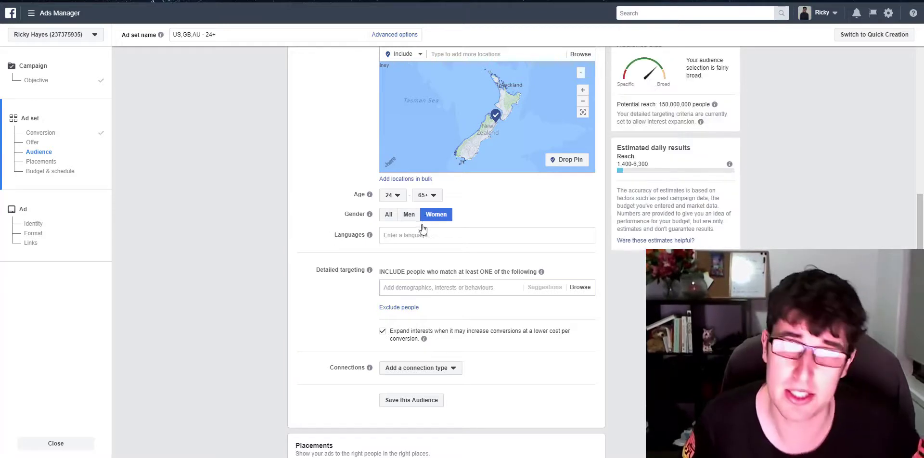
- Set the audience language to English (All)
left_click(405, 235)
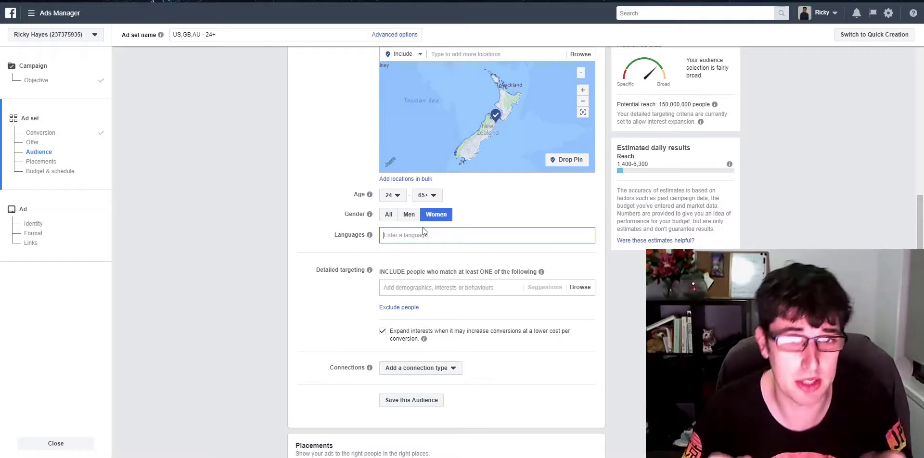
type("engli")
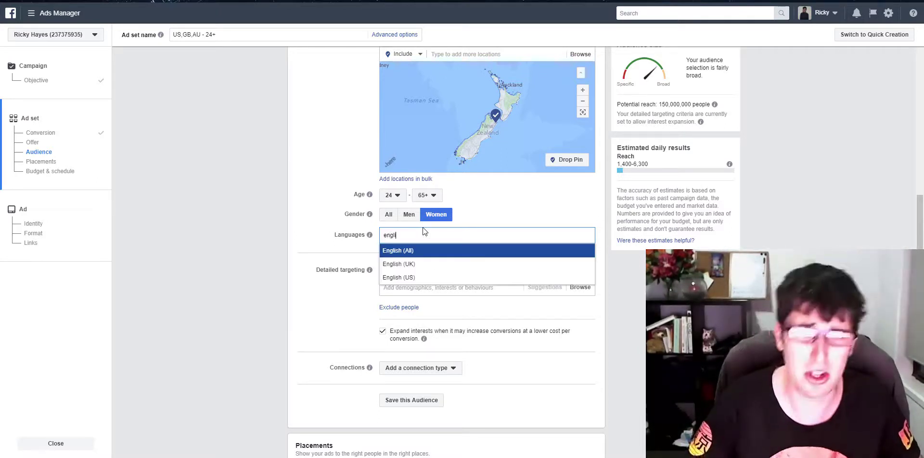
key("Return")
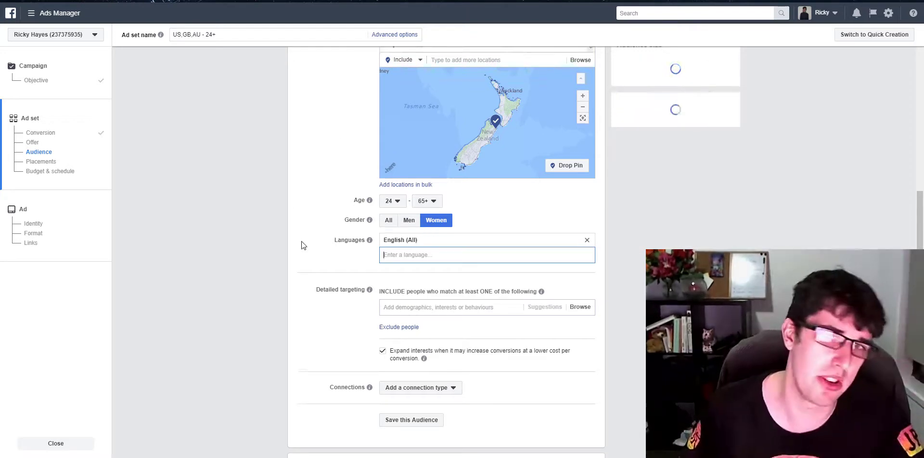
scroll(301, 241, "up", 2)
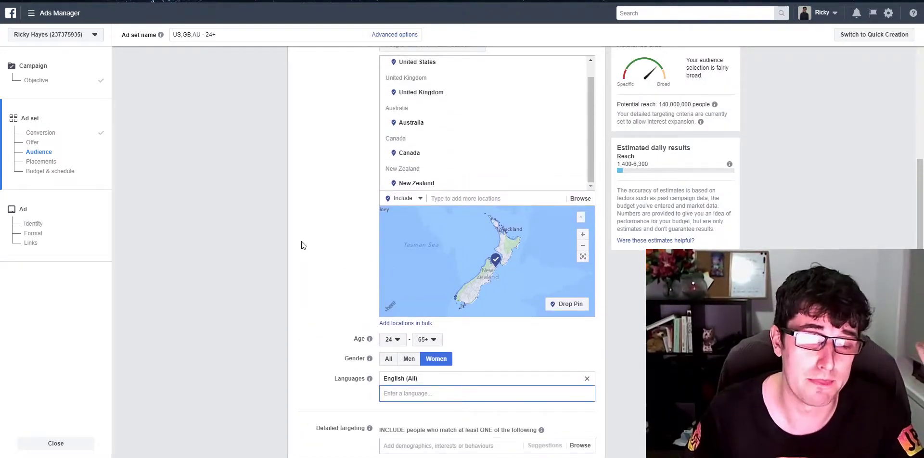
scroll(301, 245, "down", 1)
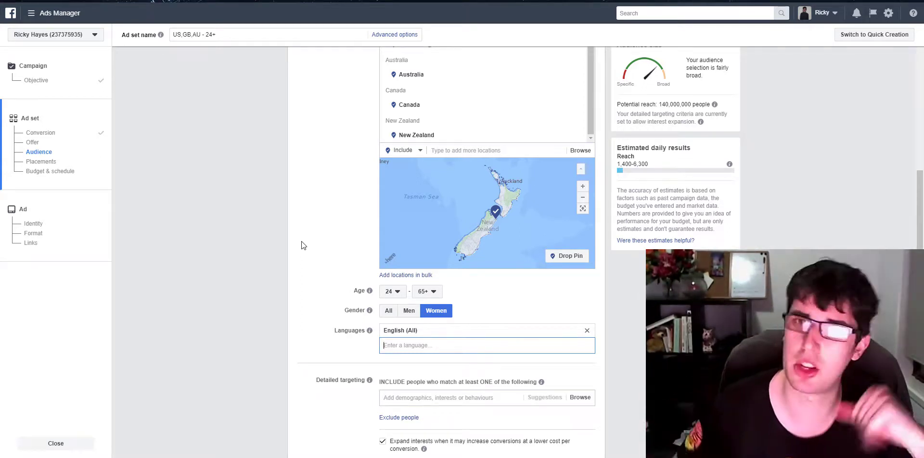
scroll(301, 245, "up", 1)
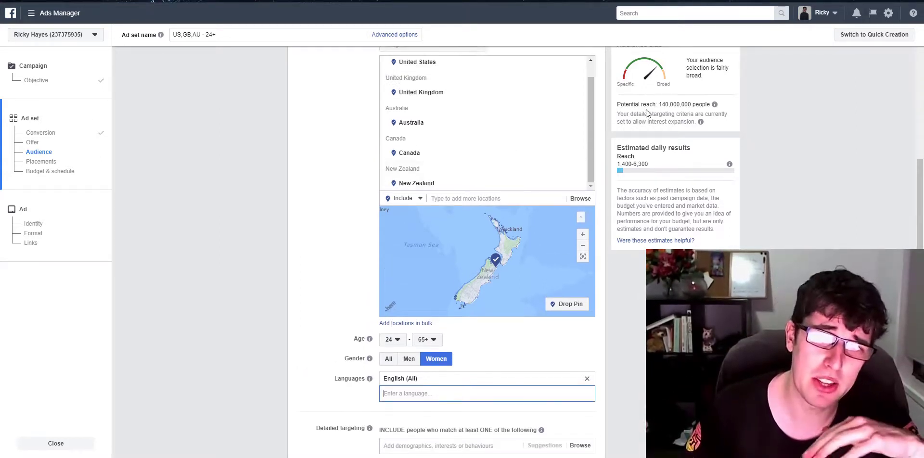
left_click_drag(665, 103, 690, 105)
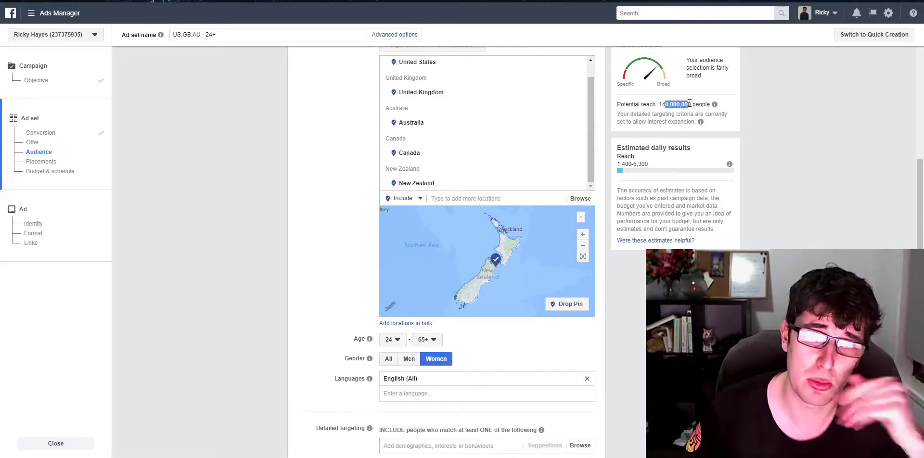
- Turn off interest expansion in the detailed targeting and include people interested in Online shopping
scroll(371, 124, "down", 5)
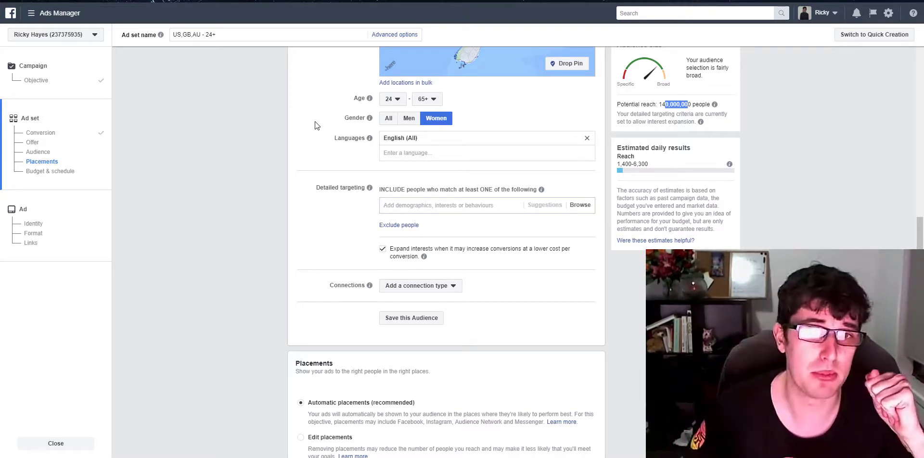
left_click(383, 250)
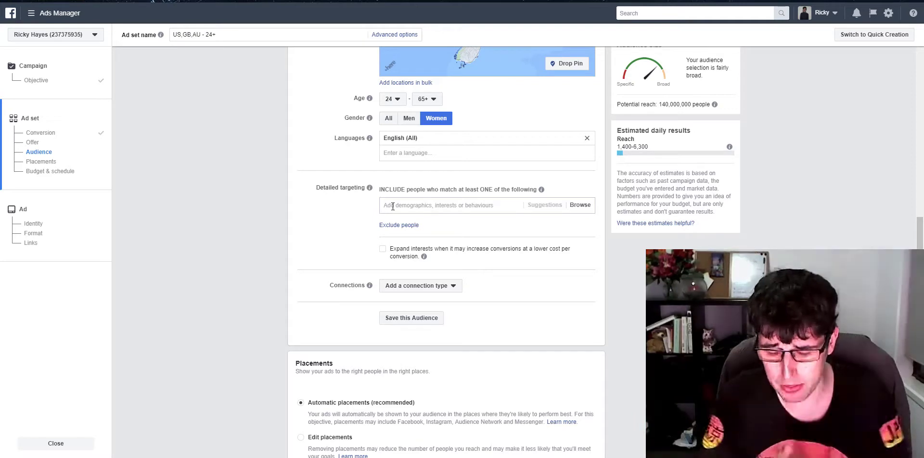
type("online shopp")
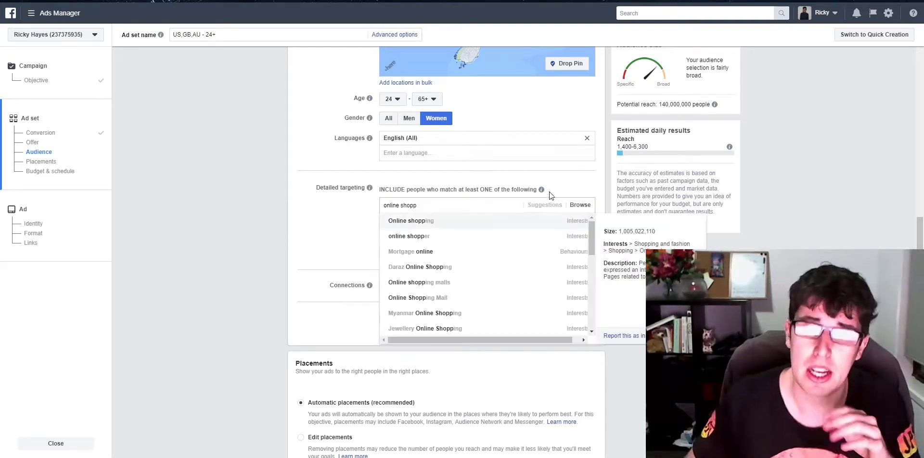
left_click(423, 221)
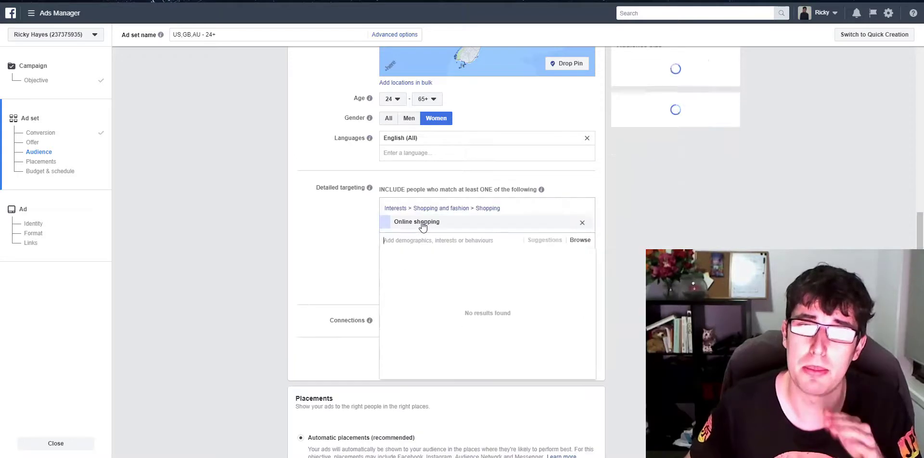
left_click(349, 220)
scroll(348, 221, "up", 1)
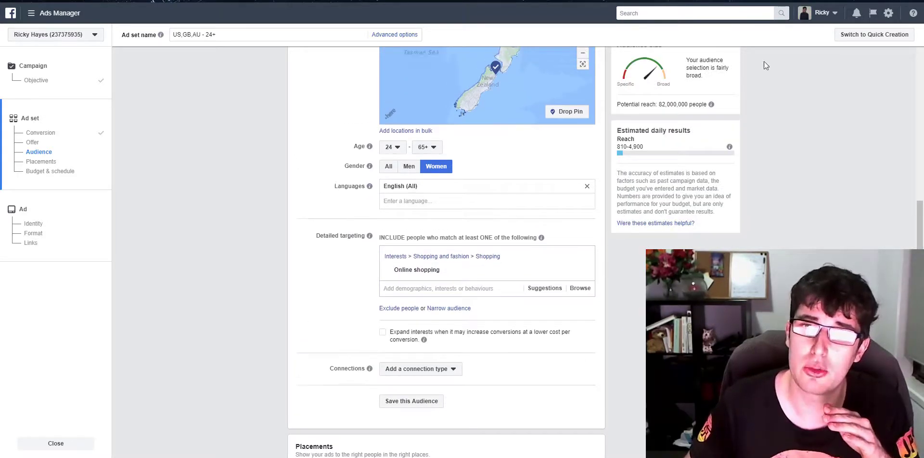
scroll(230, 200, "down", 2)
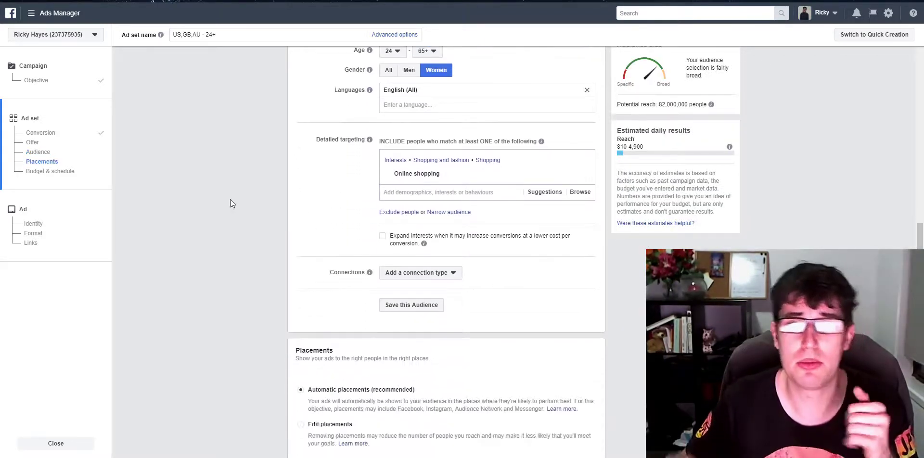
- Try narrowing the audience to people also interested in Dress clothes, and remove that condition
mouse_move(408, 173)
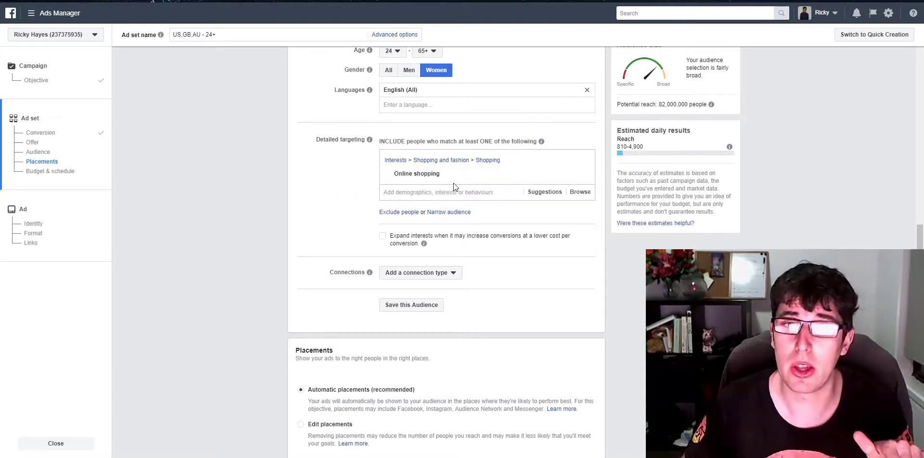
left_click(448, 212)
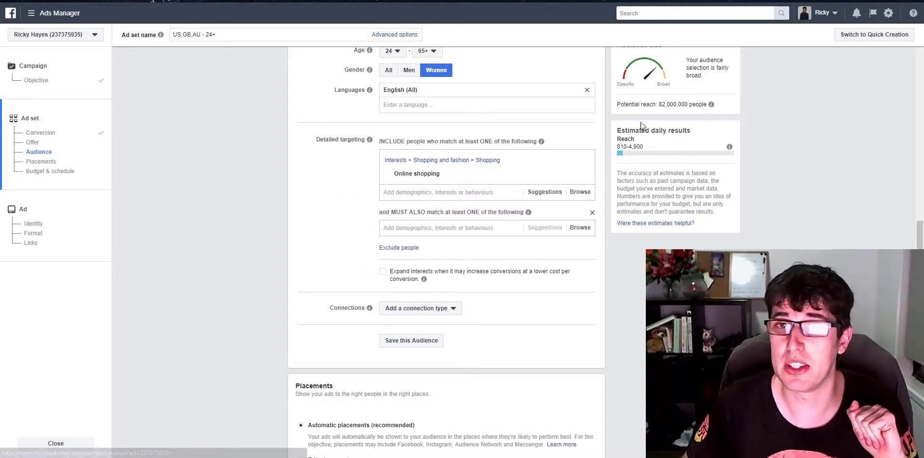
left_click(463, 231)
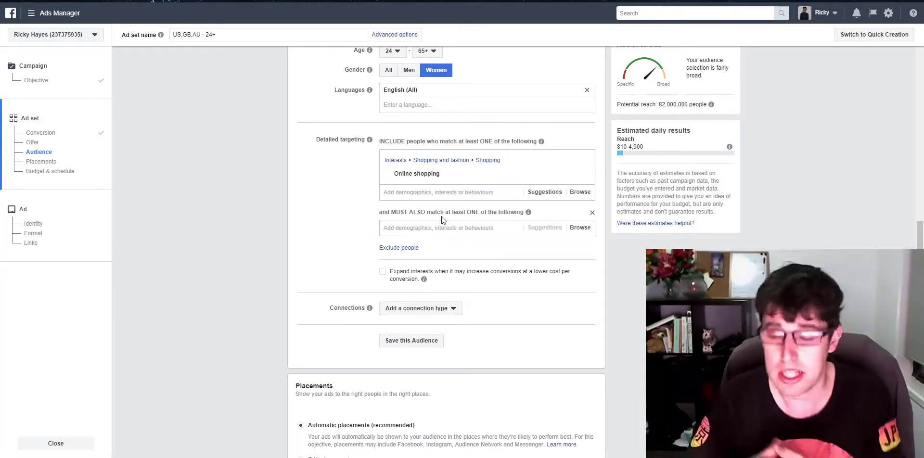
type("dress")
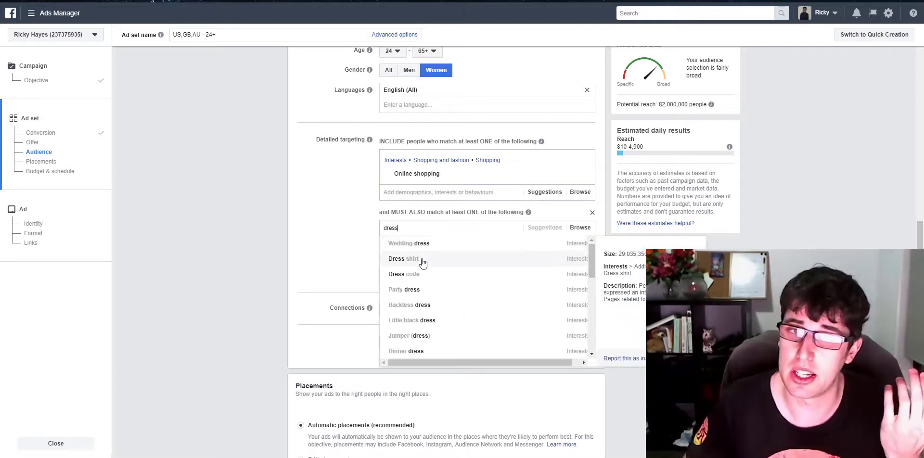
scroll(426, 279, "down", 2)
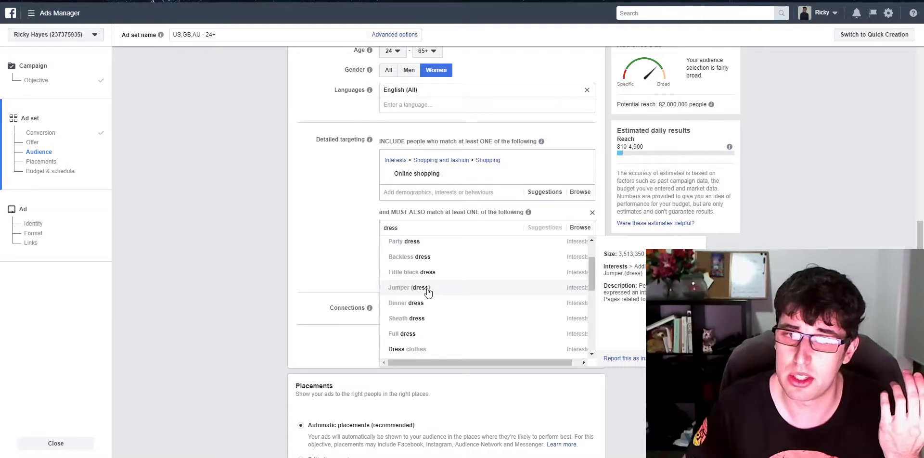
scroll(414, 304, "down", 2)
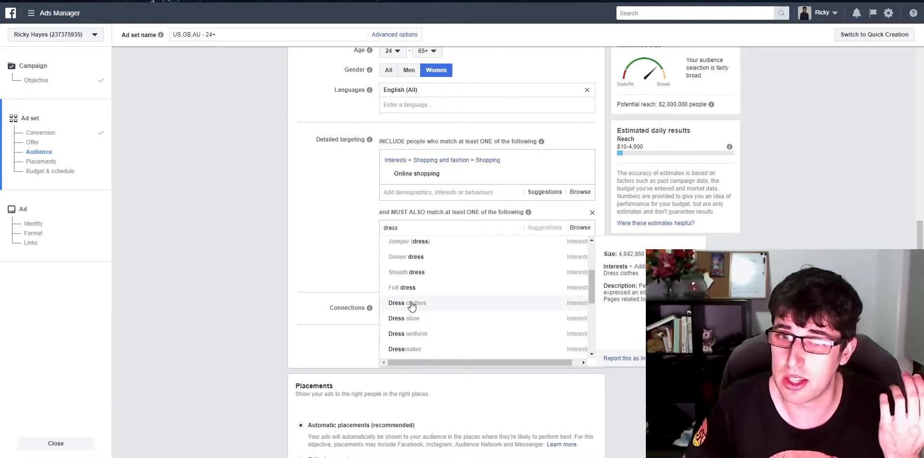
left_click(407, 304)
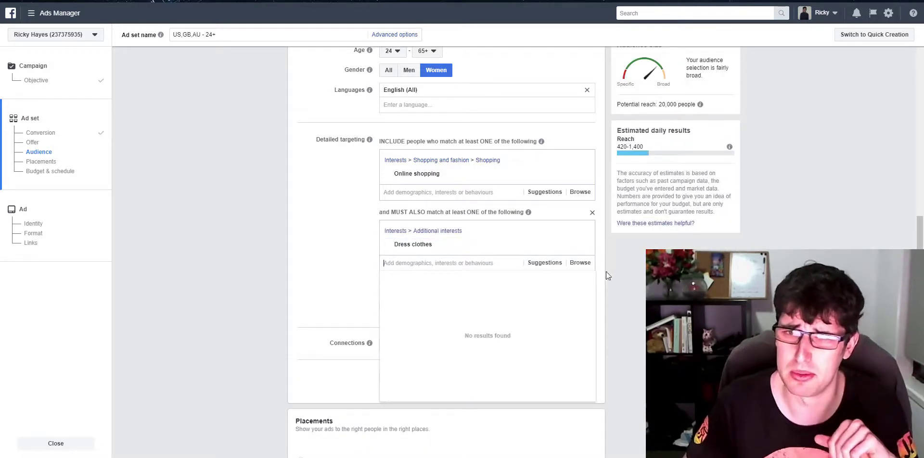
left_click(592, 213)
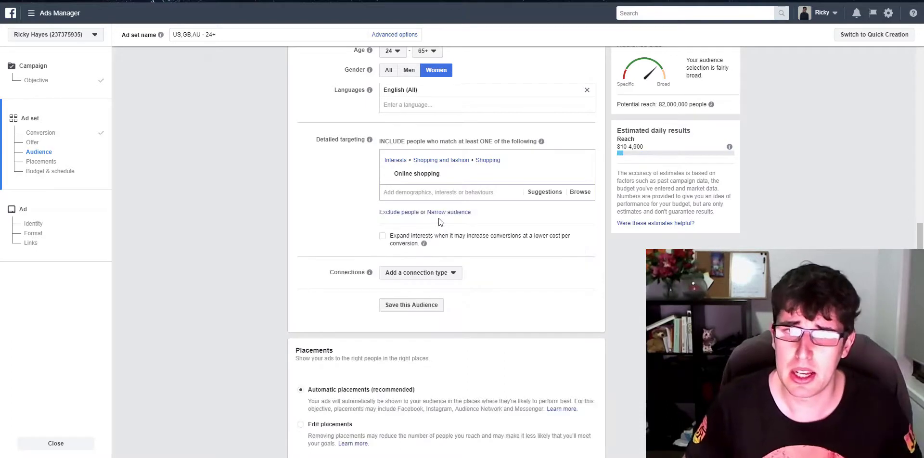
- Narrow the audience to people who must also match the Shopping and fashion interest
left_click(438, 213)
type("fashion")
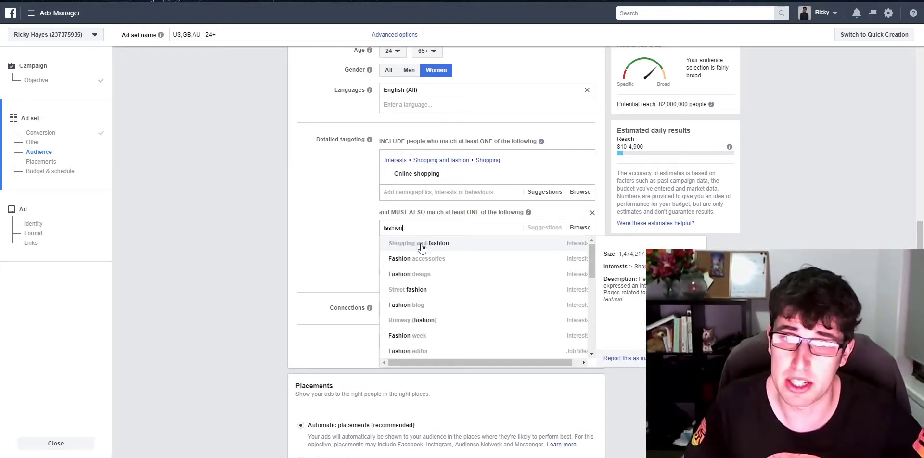
left_click(421, 246)
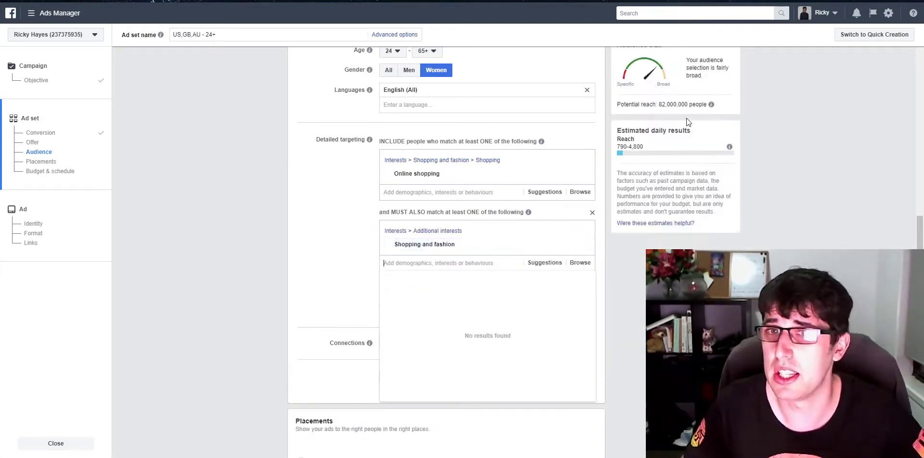
left_click(313, 253)
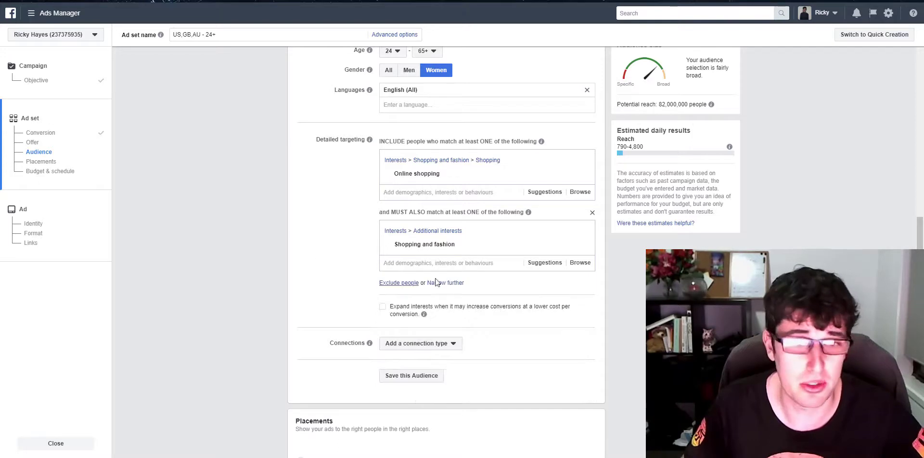
- Narrow the audience further with a third condition requiring an interest in Wedding dress
left_click(452, 283)
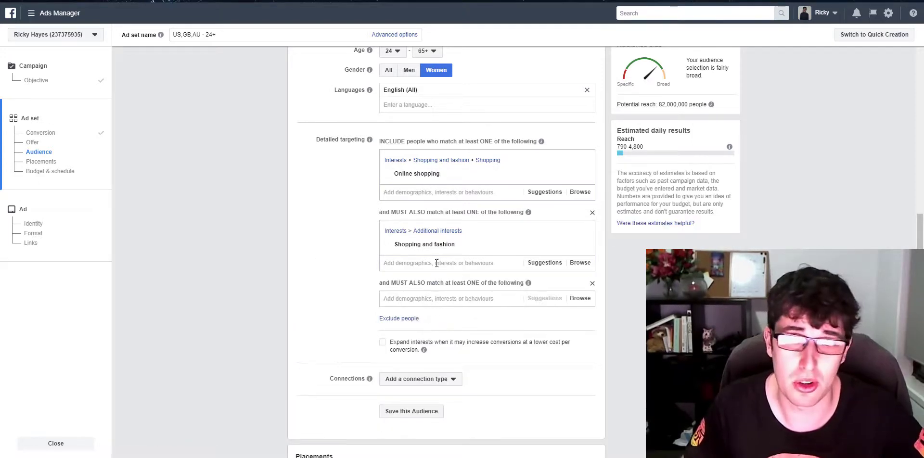
mouse_move(452, 172)
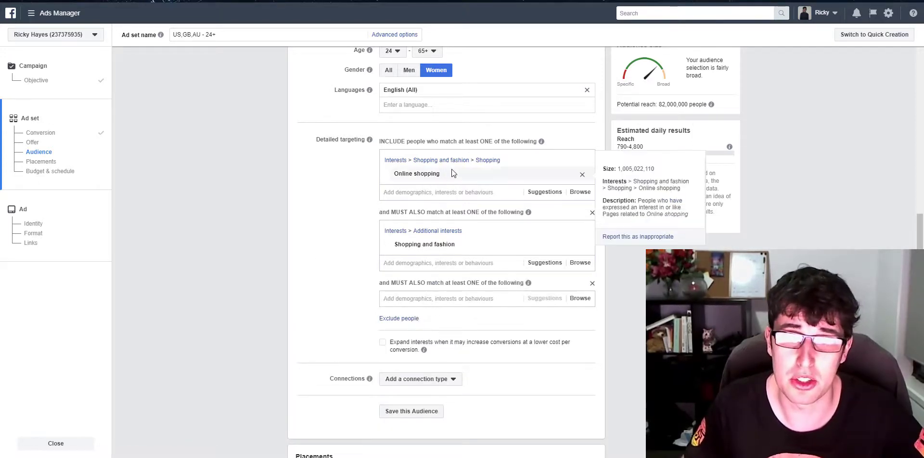
left_click(425, 298)
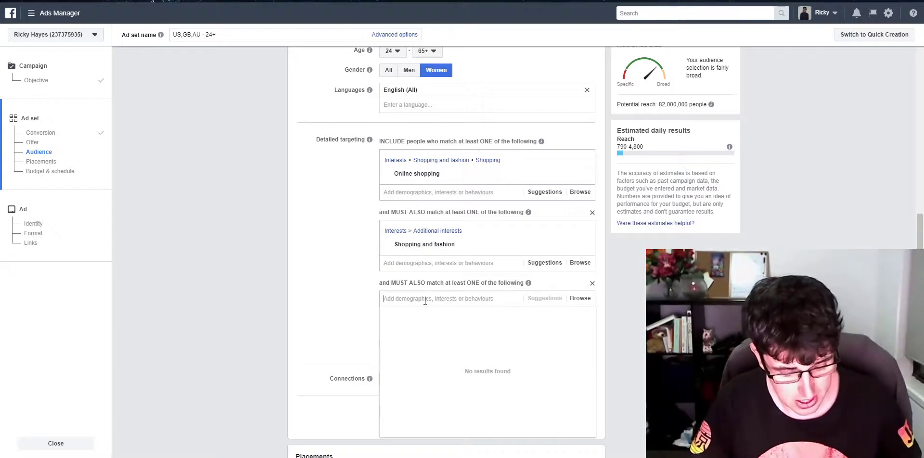
type("beach")
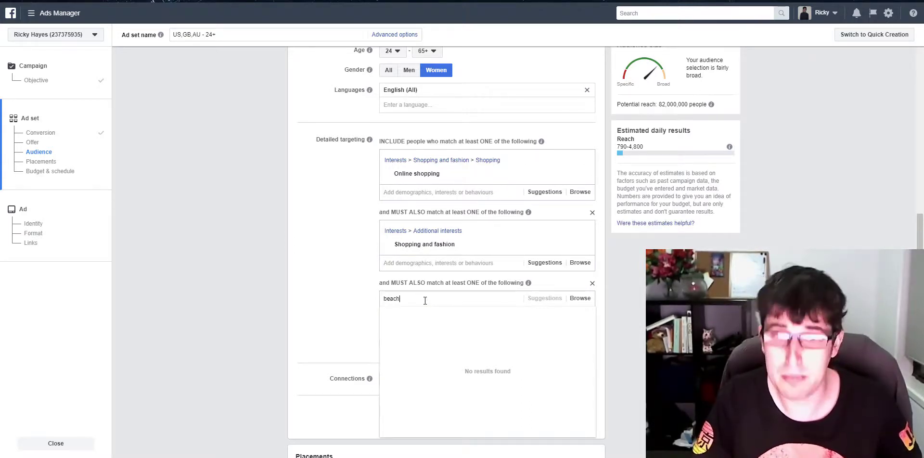
key("BackSpace")
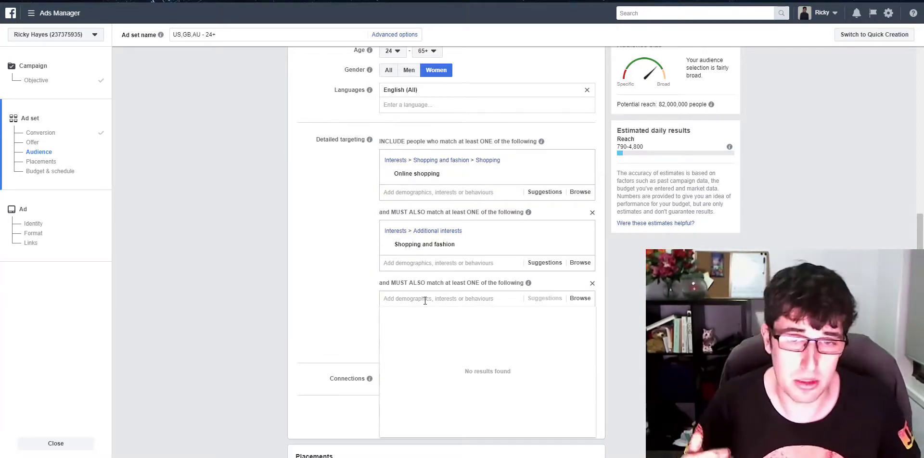
type("dress")
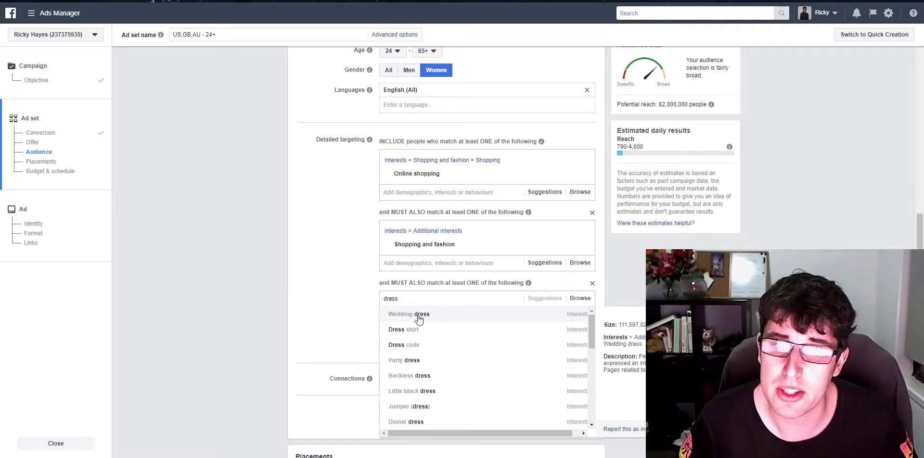
left_click(430, 315)
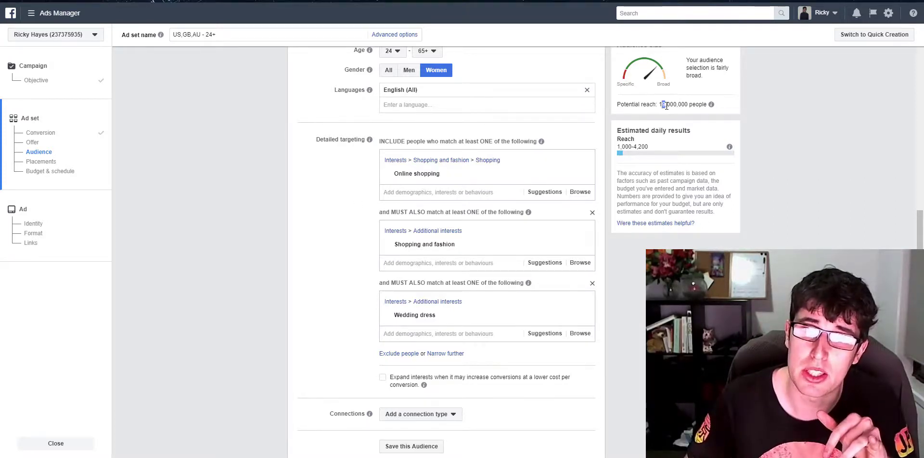
scroll(377, 229, "down", 4)
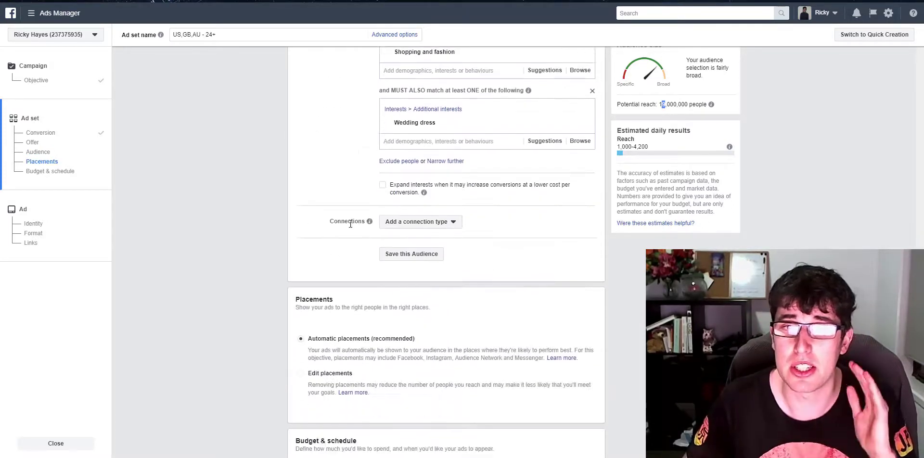
scroll(294, 183, "down", 1)
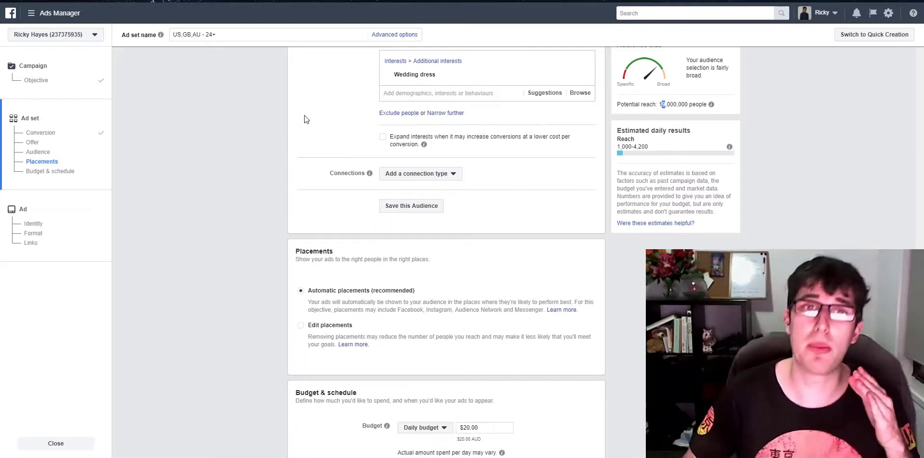
scroll(306, 130, "up", 3)
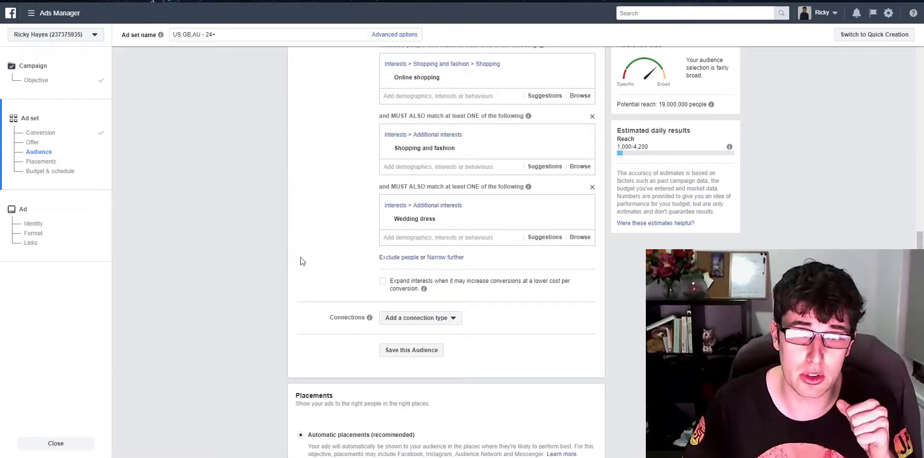
left_click(446, 257)
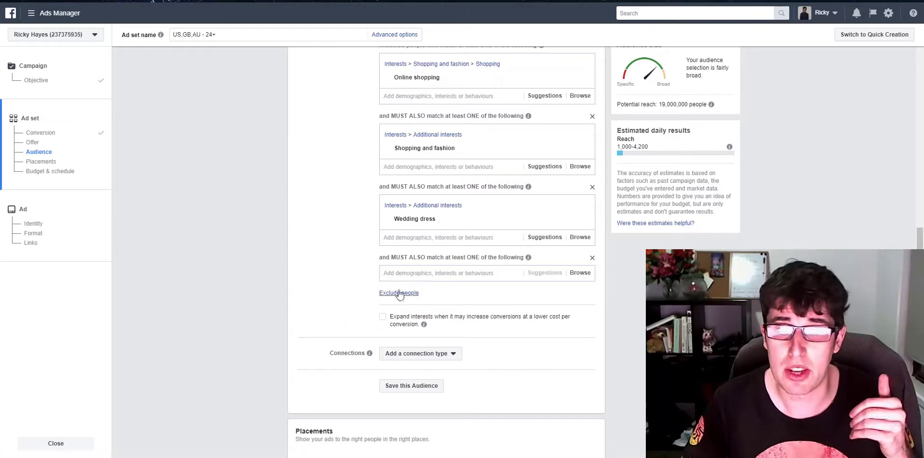
left_click(592, 258)
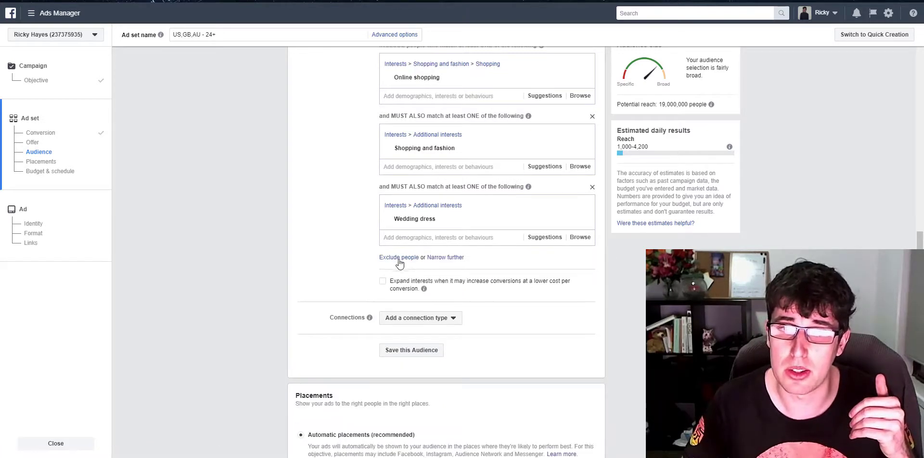
- Exclude people interested in Drop shipping and Alibaba.com from the detailed targeting
left_click(396, 257)
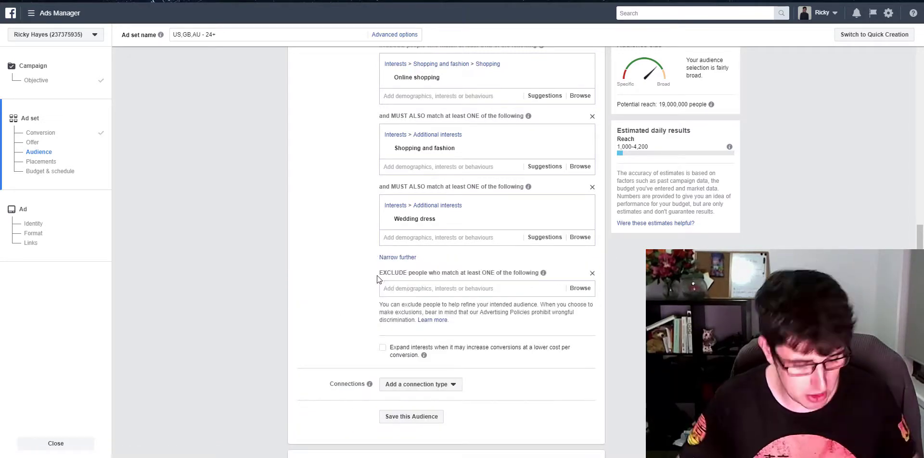
type("dropshippin")
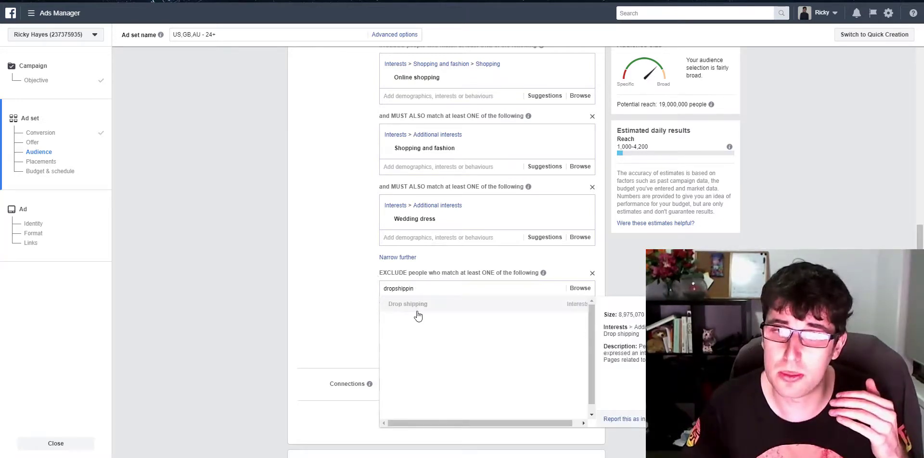
left_click(415, 305)
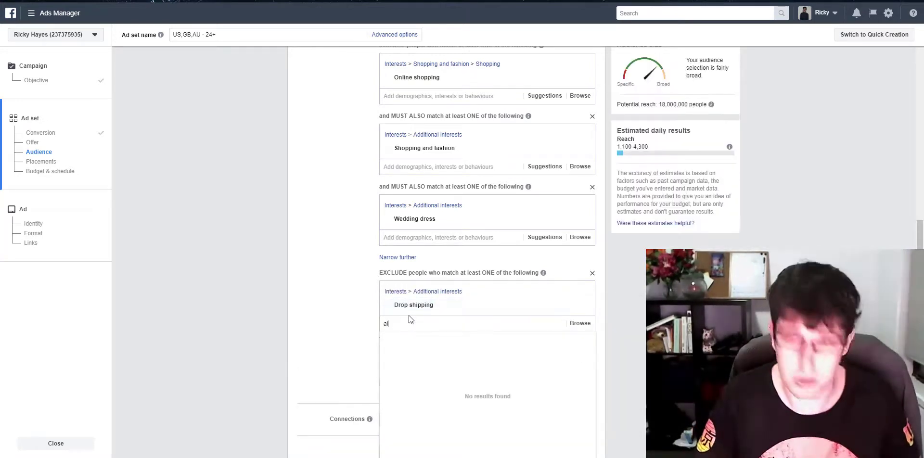
type("alibaba")
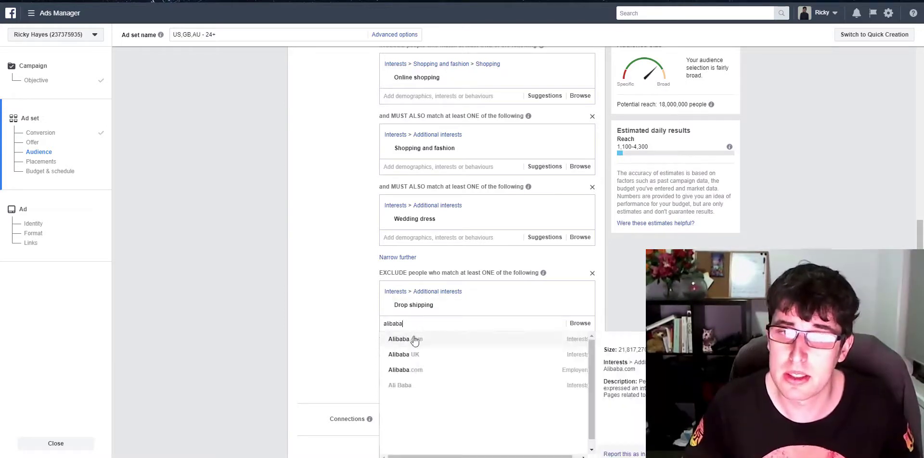
left_click(415, 338)
- Add the Shopify interest to the audience's exclusions
left_click(577, 337)
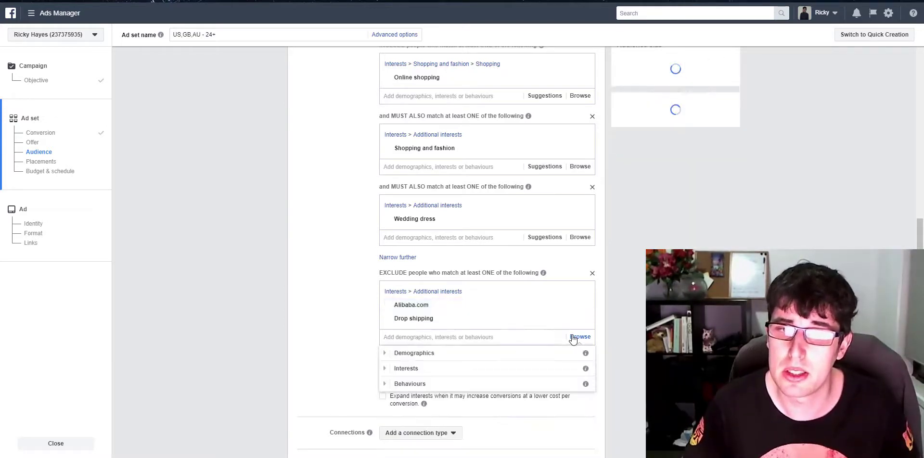
left_click(580, 337)
left_click(582, 338)
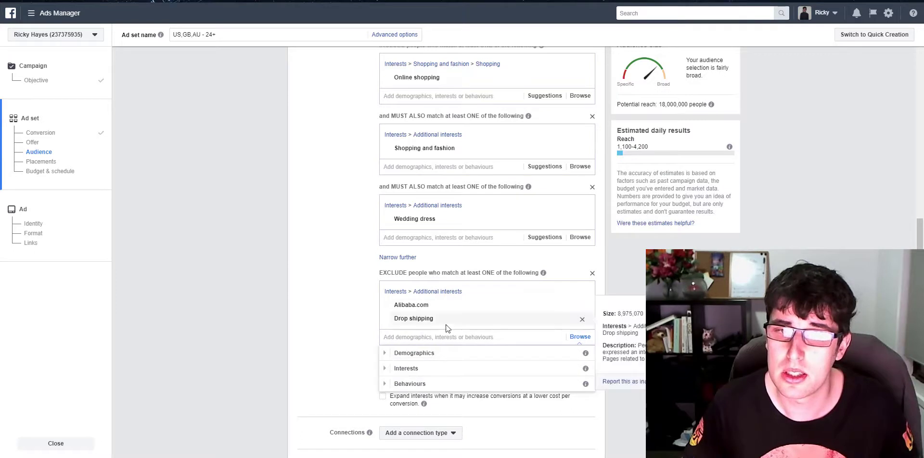
left_click(439, 337)
type("shopify")
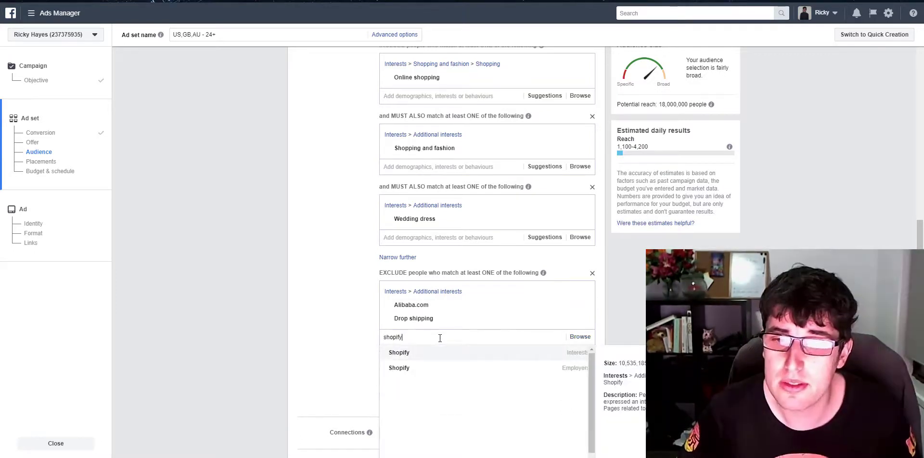
key("Return")
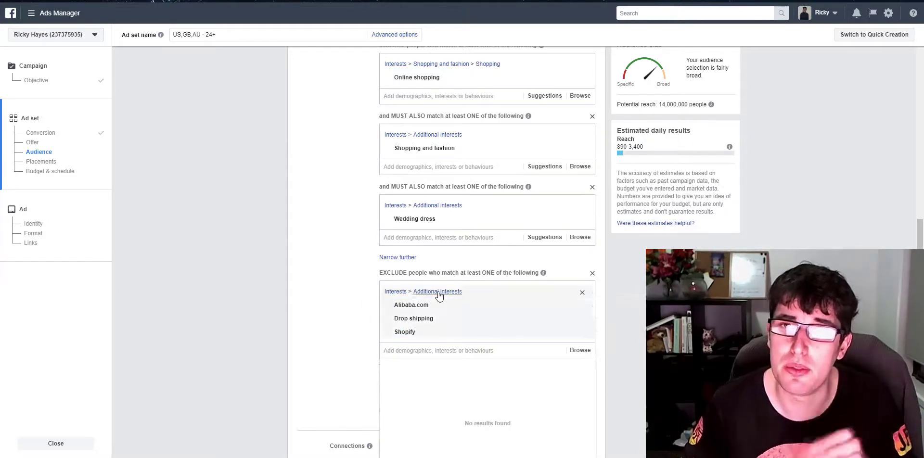
left_click(333, 294)
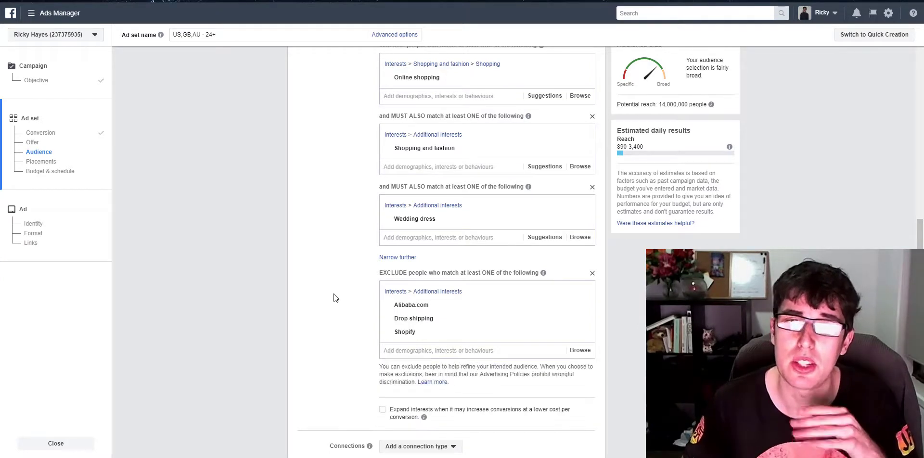
scroll(333, 293, "up", 2)
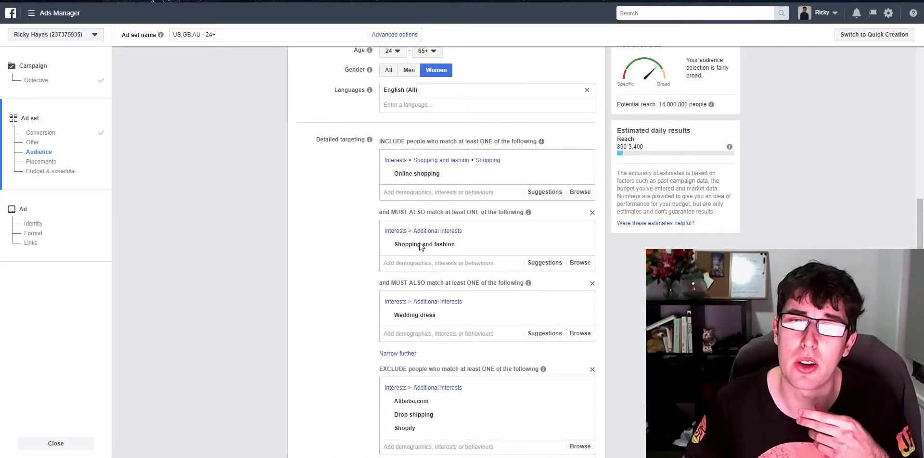
scroll(428, 244, "down", 3)
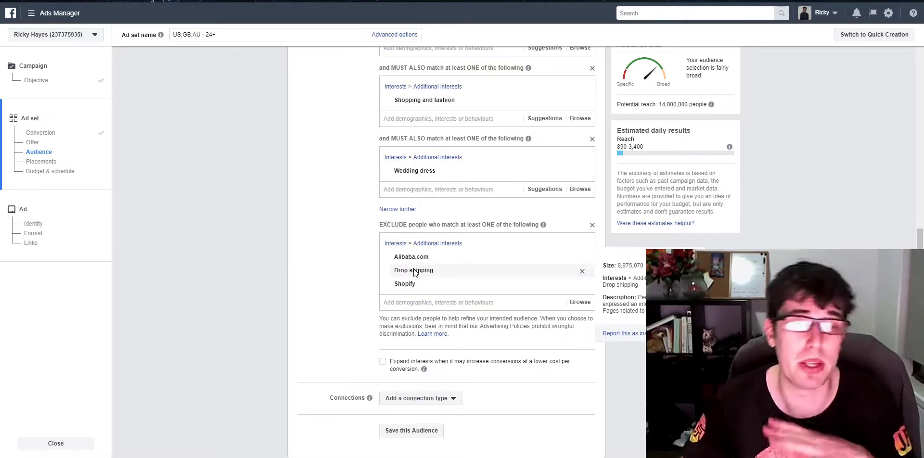
scroll(332, 195, "down", 6)
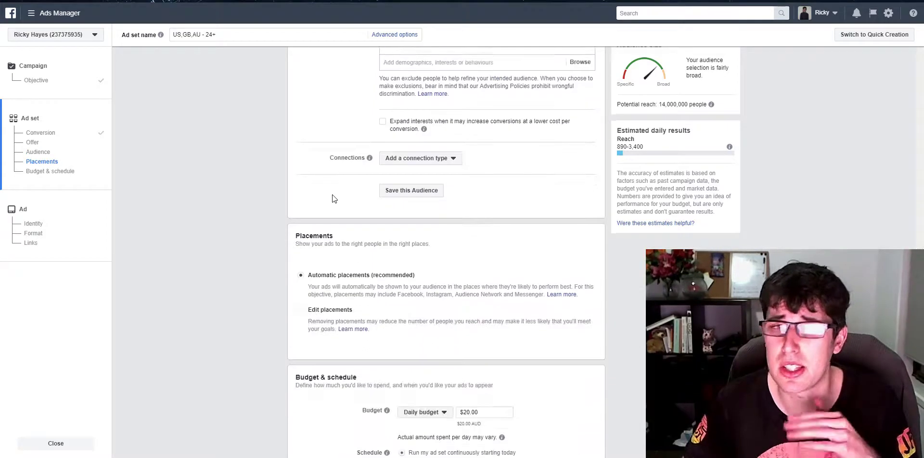
- Switch the ad set to manually edited placements and limit the device types to Mobile
scroll(310, 177, "up", 7)
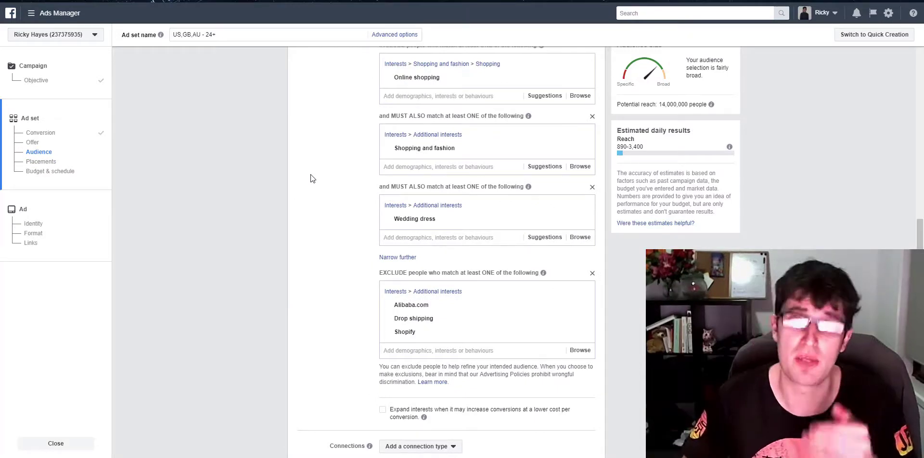
scroll(331, 194, "down", 3)
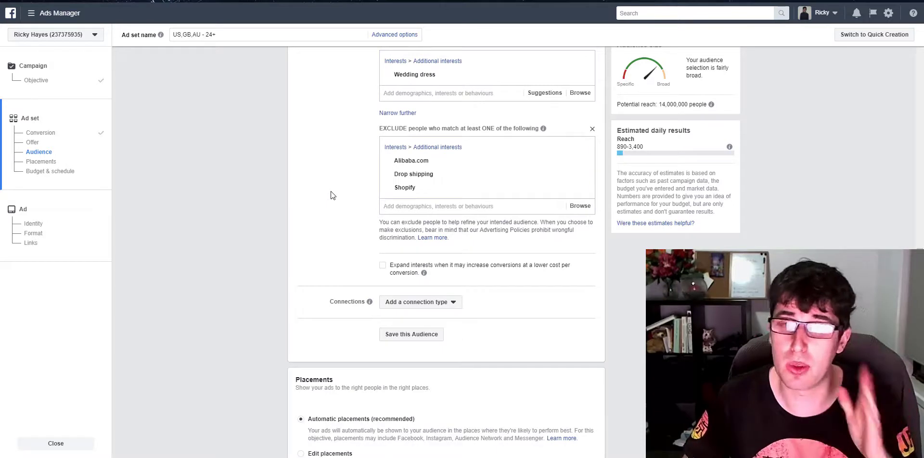
scroll(331, 195, "down", 3)
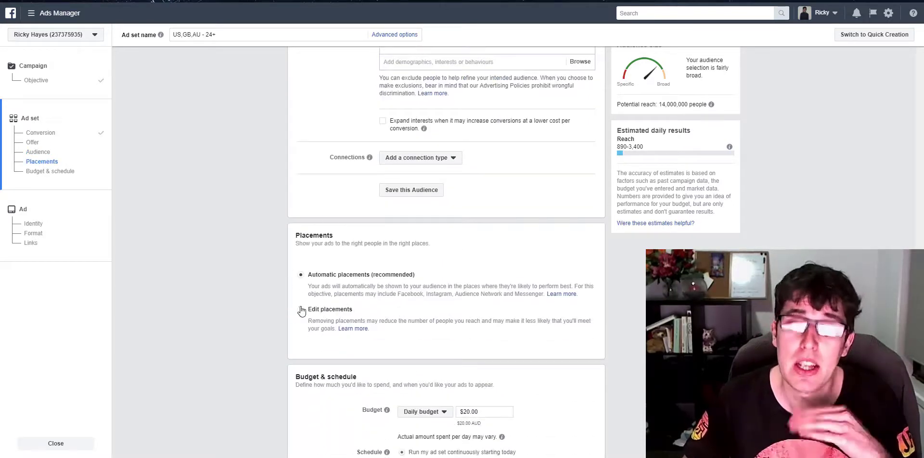
left_click(301, 309)
scroll(247, 276, "down", 3)
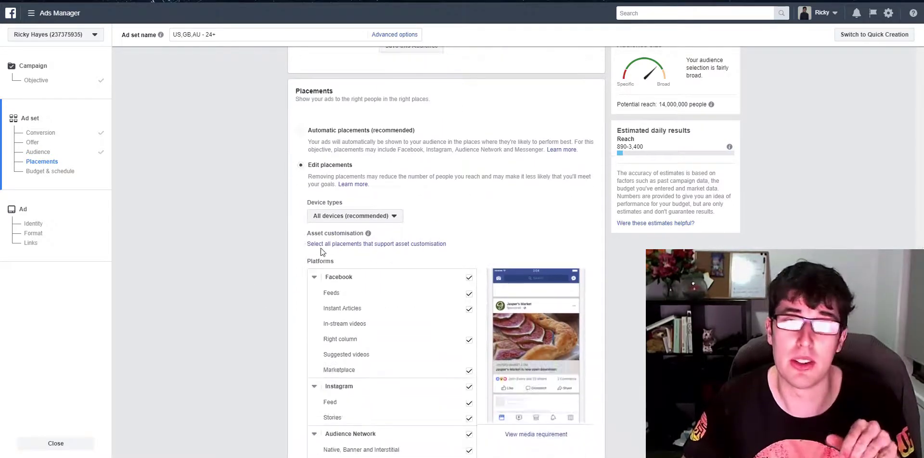
scroll(430, 217, "up", 2)
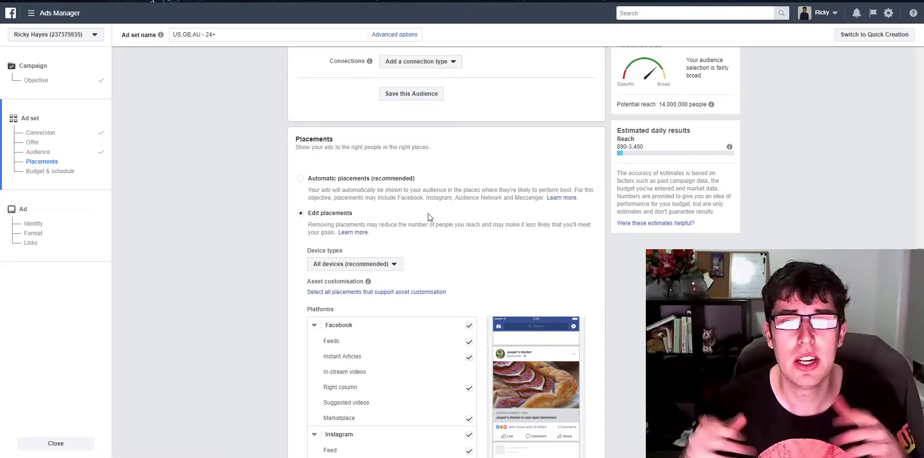
scroll(420, 222, "down", 1)
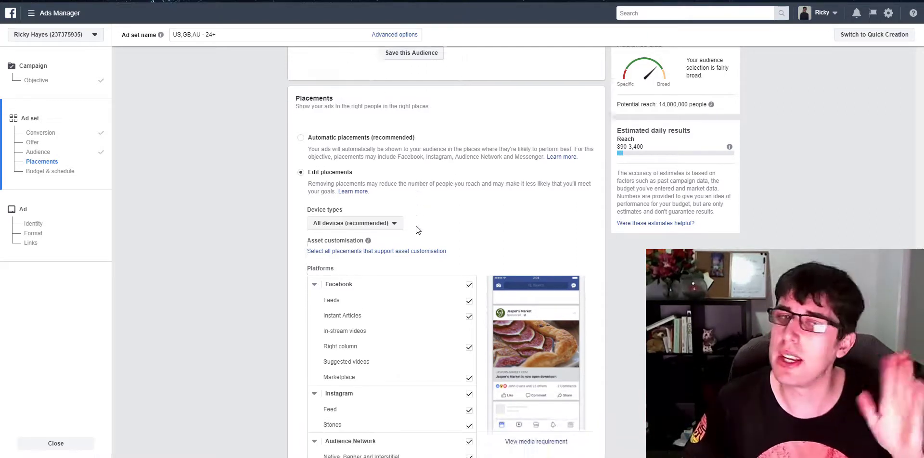
left_click(394, 216)
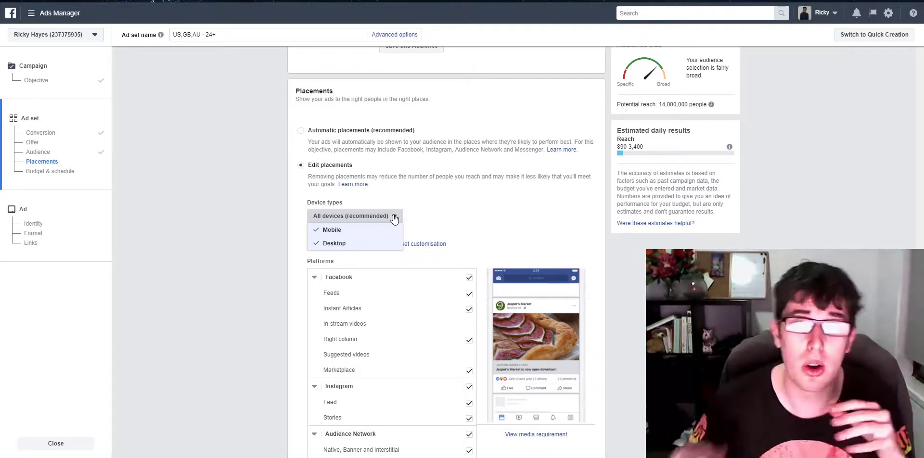
left_click(331, 242)
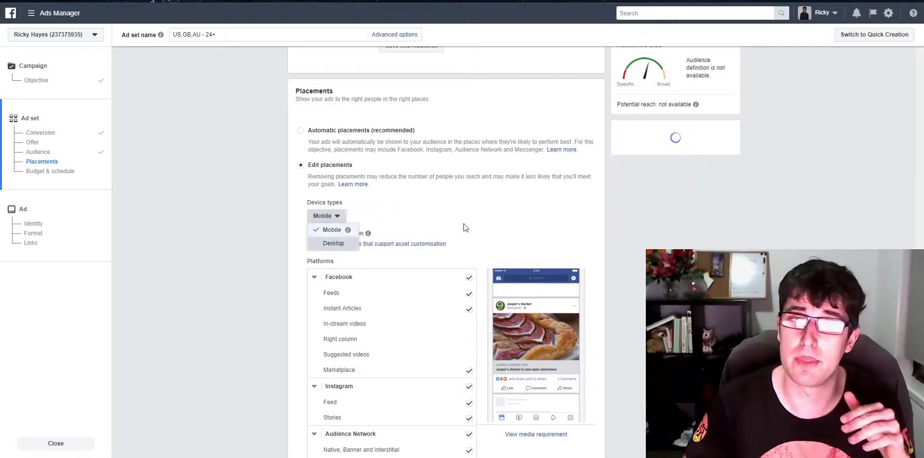
left_click(464, 227)
- Remove Audience Network, Messenger, Instagram Stories, Facebook Marketplace and Instant Articles, leaving only the Facebook and Instagram feed placements
scroll(460, 212, "down", 4)
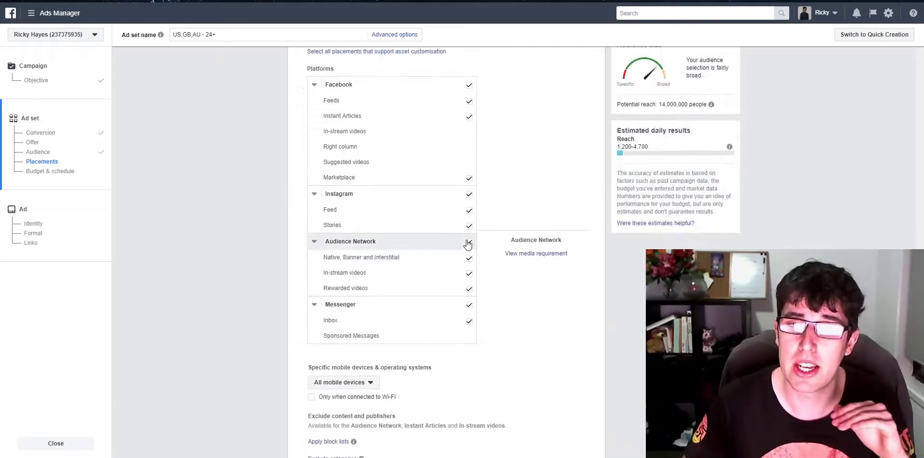
left_click(467, 243)
left_click(469, 305)
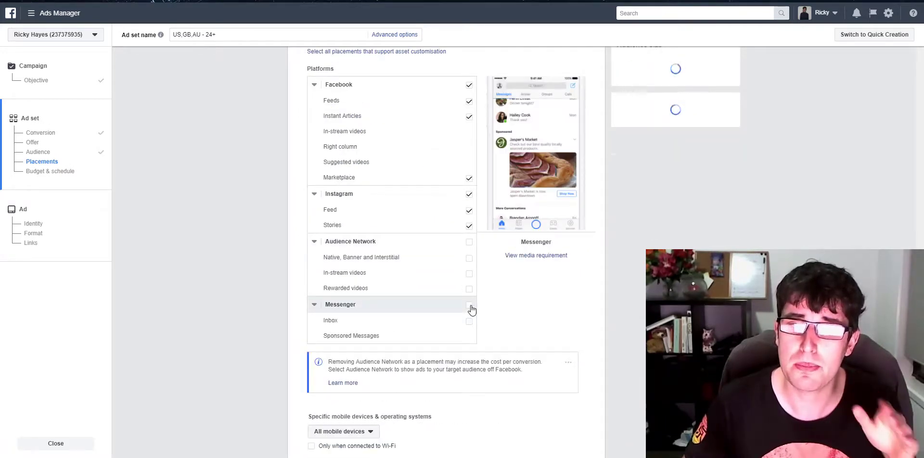
left_click(469, 226)
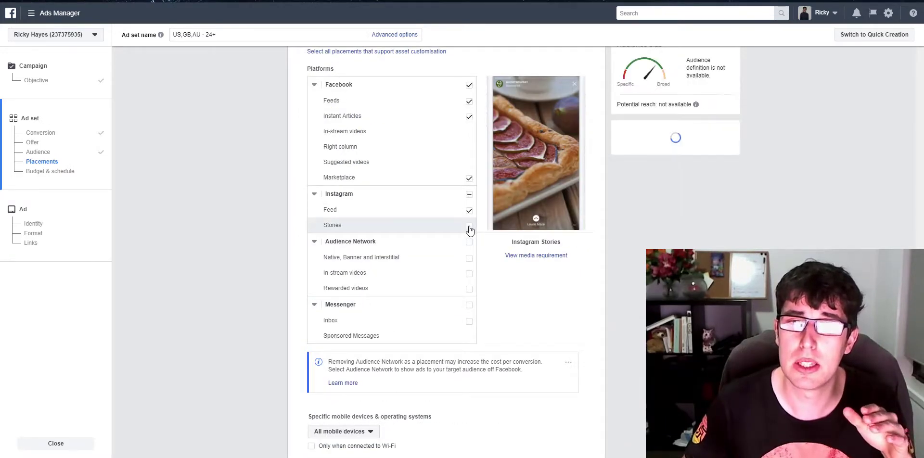
left_click(468, 178)
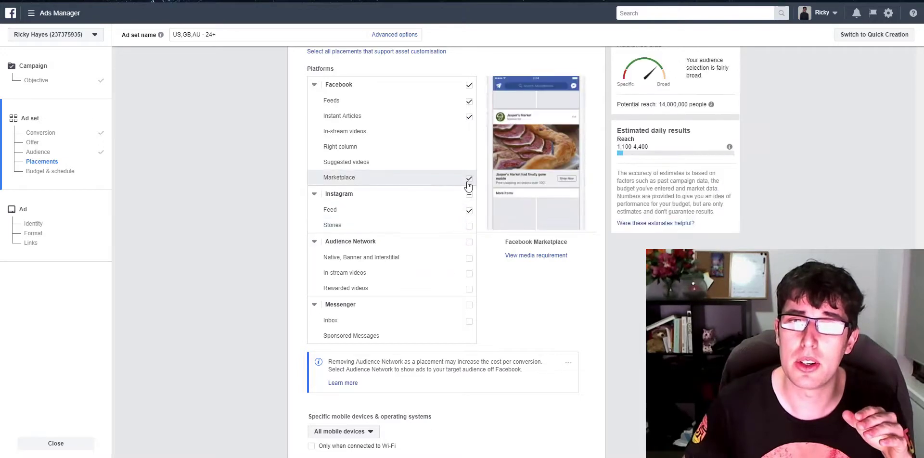
left_click(469, 117)
scroll(471, 120, "up", 1)
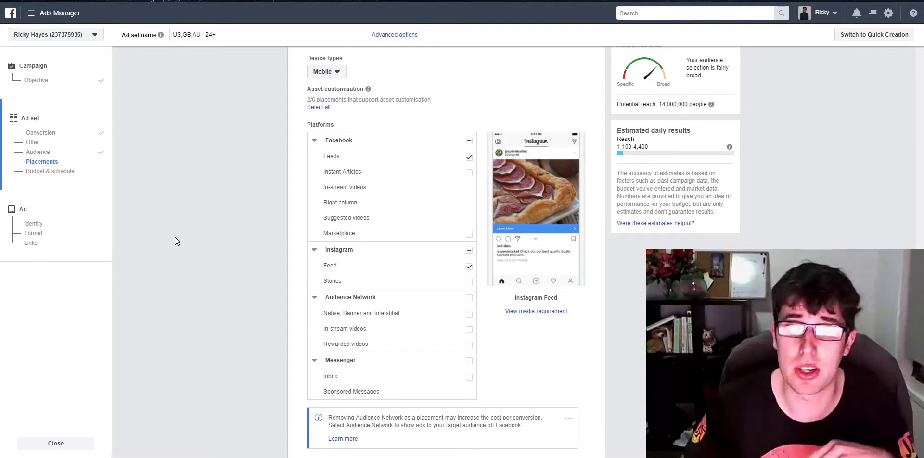
- Set the ad set's daily budget to $5.00
scroll(175, 237, "down", 5)
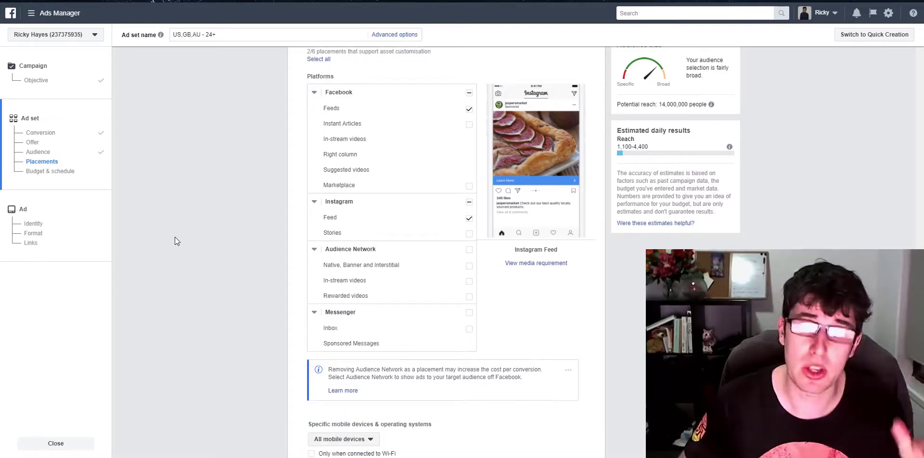
scroll(180, 237, "down", 1)
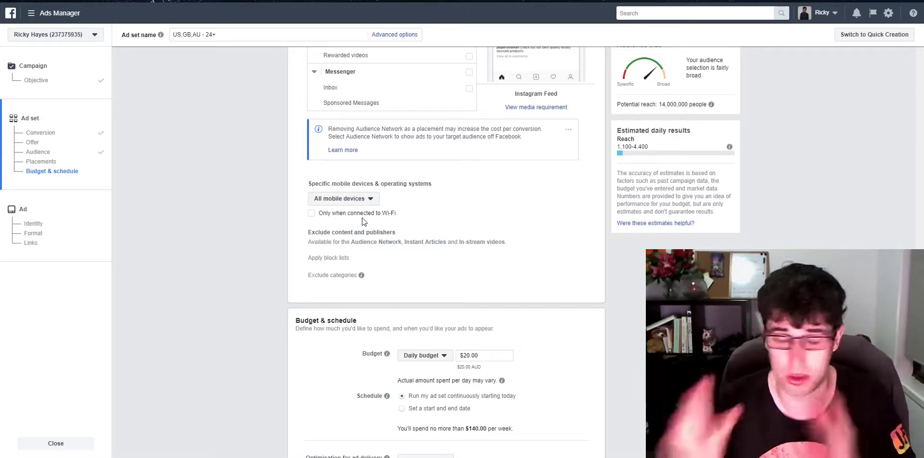
scroll(460, 249, "down", 2)
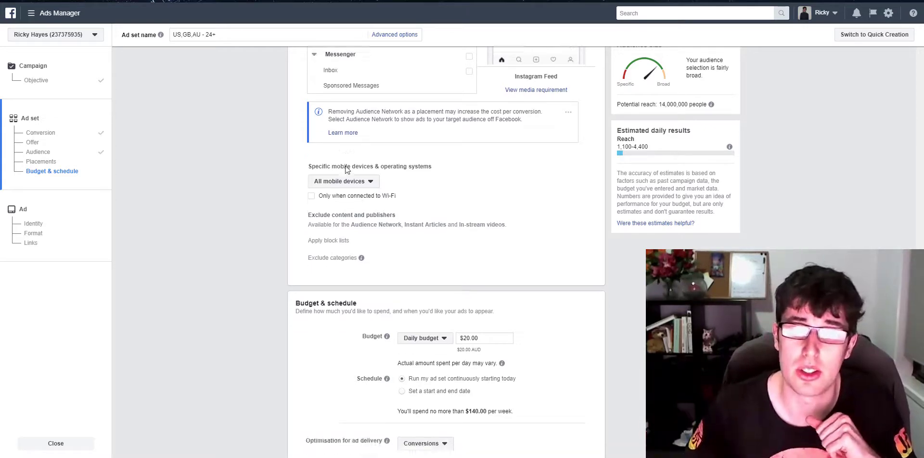
scroll(446, 224, "up", 2)
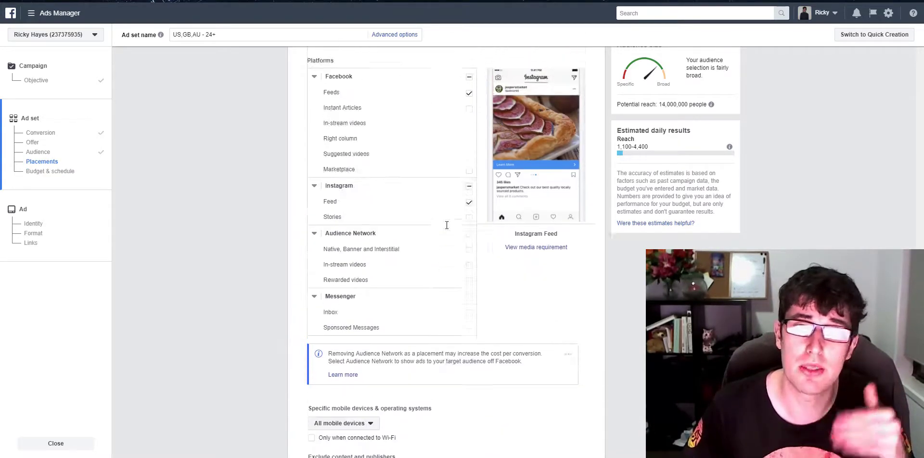
scroll(423, 202, "down", 1)
scroll(425, 201, "up", 1)
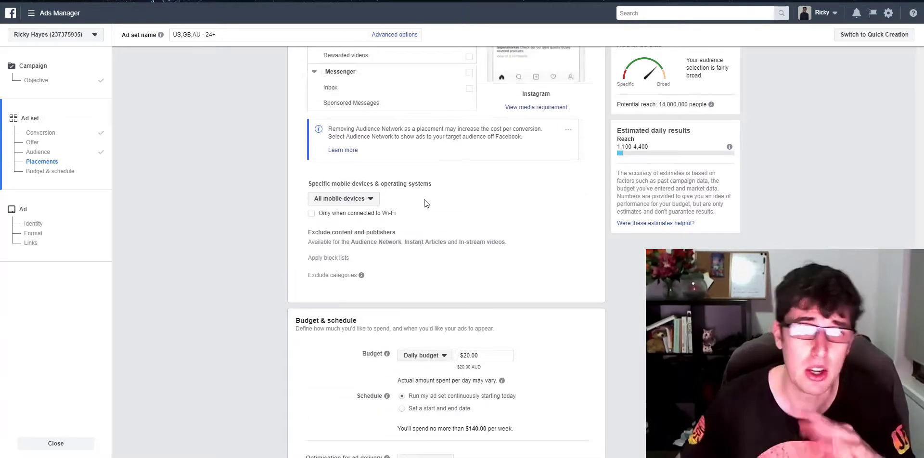
scroll(424, 201, "down", 3)
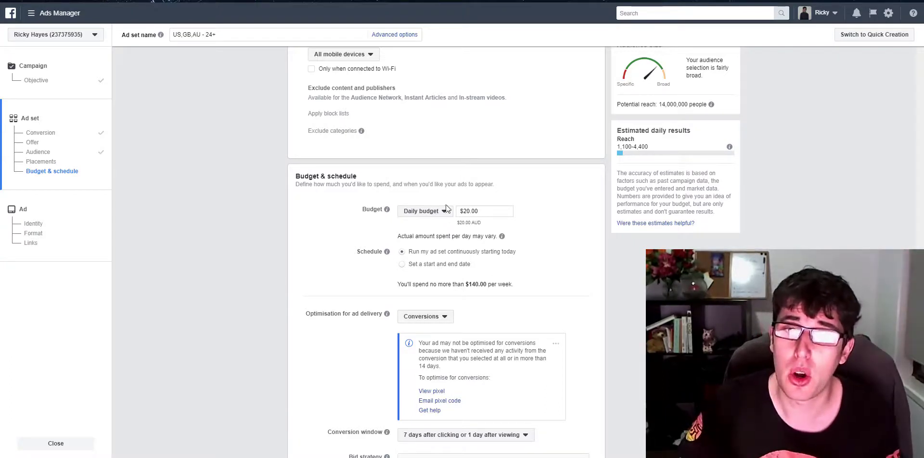
triple_click(485, 210)
type("2")
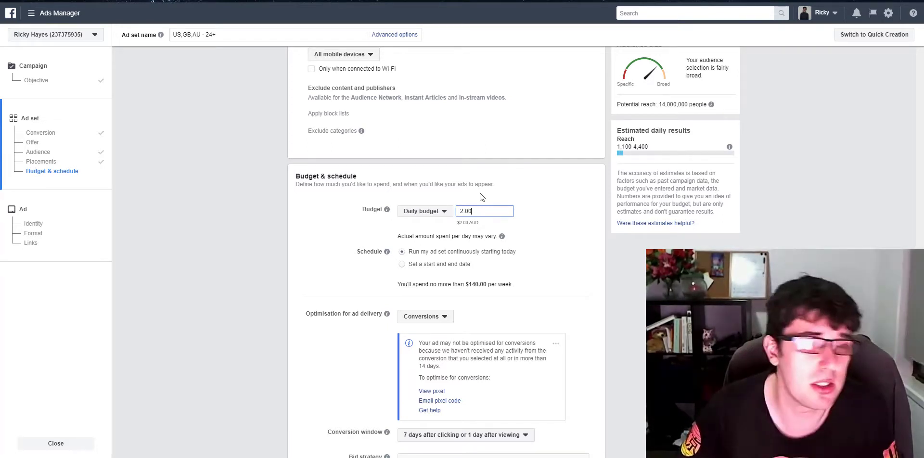
type("5.00")
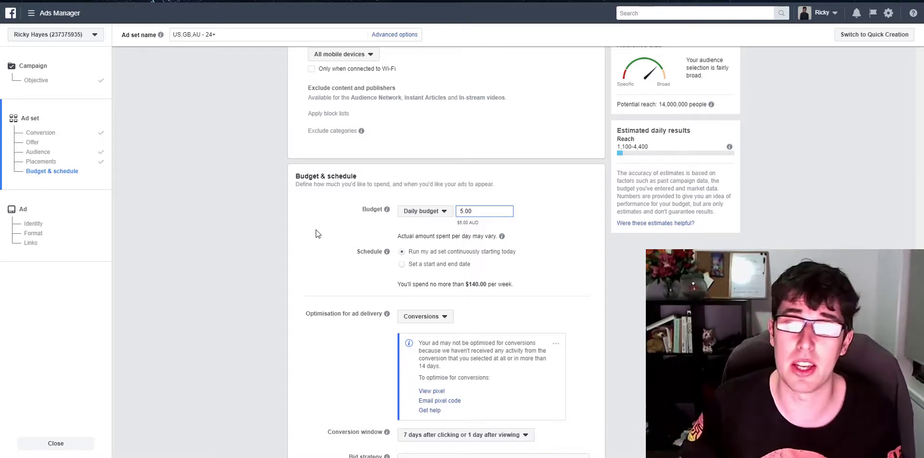
- Review the optimisation options for ad delivery and choose the recommended Conversions option
scroll(316, 234, "down", 1)
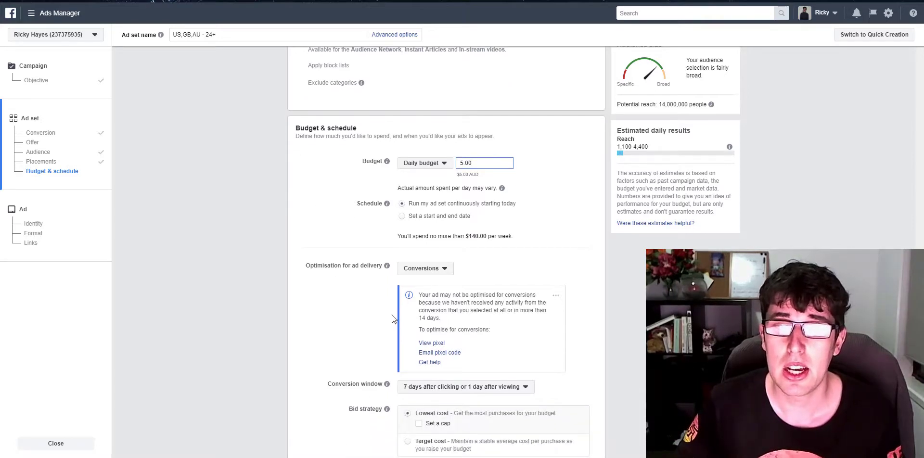
scroll(345, 279, "down", 1)
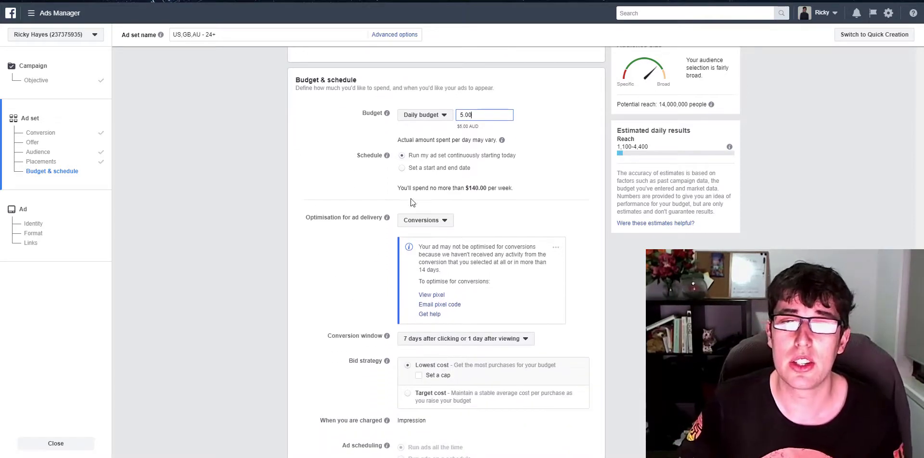
left_click(423, 227)
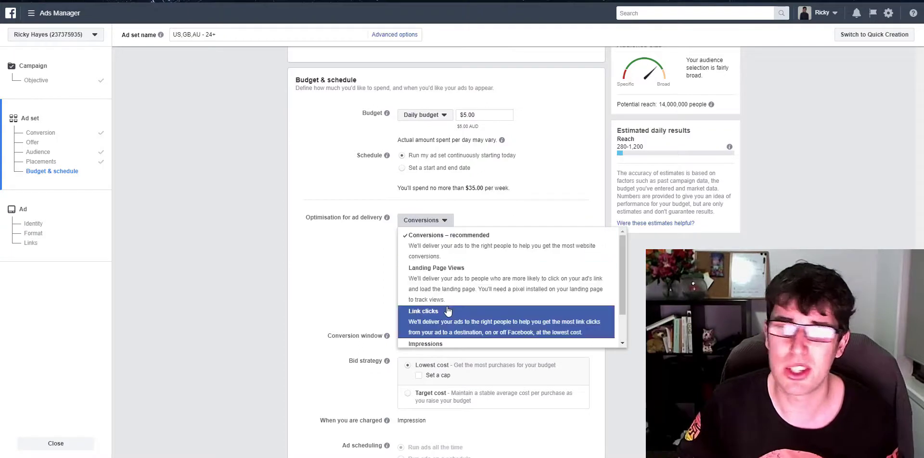
scroll(464, 308, "down", 1)
scroll(463, 310, "up", 1)
scroll(464, 308, "down", 2)
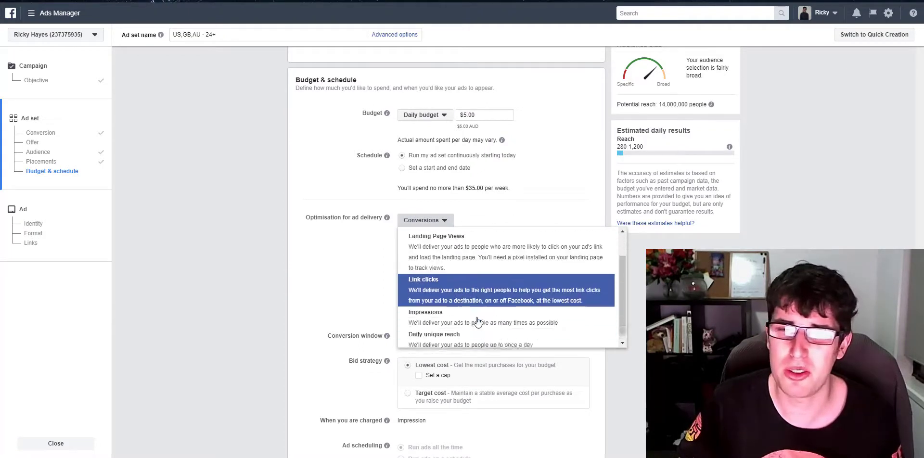
scroll(474, 269, "up", 2)
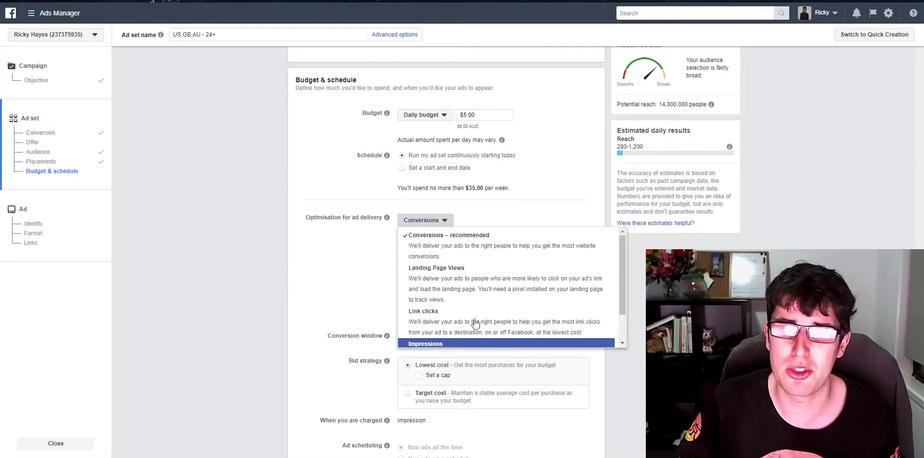
left_click(470, 247)
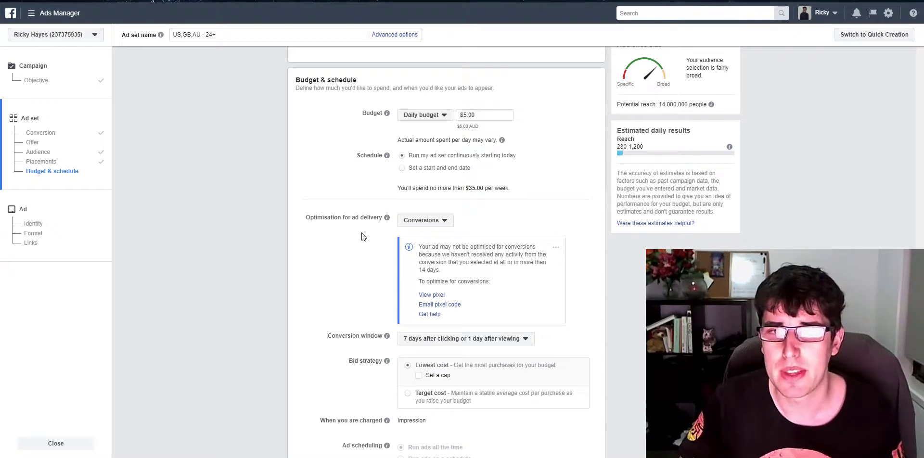
- Set the conversion window to 1 day after clicking
scroll(363, 237, "down", 1)
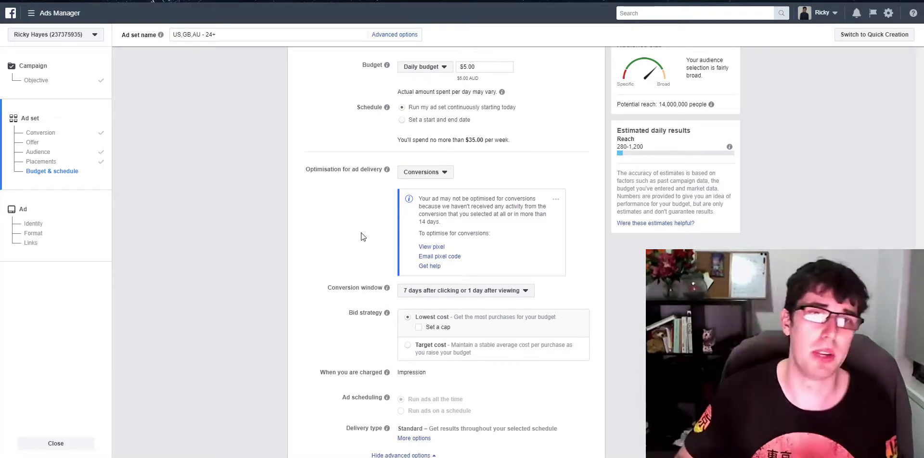
left_click(444, 291)
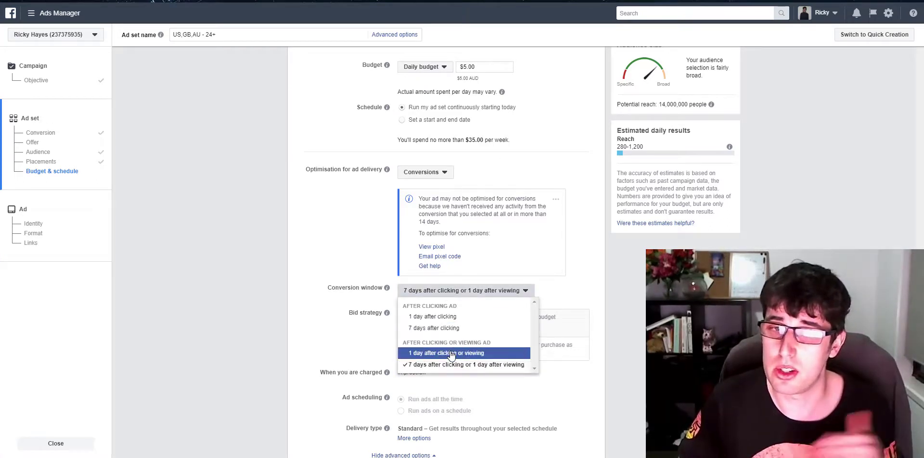
left_click(447, 323)
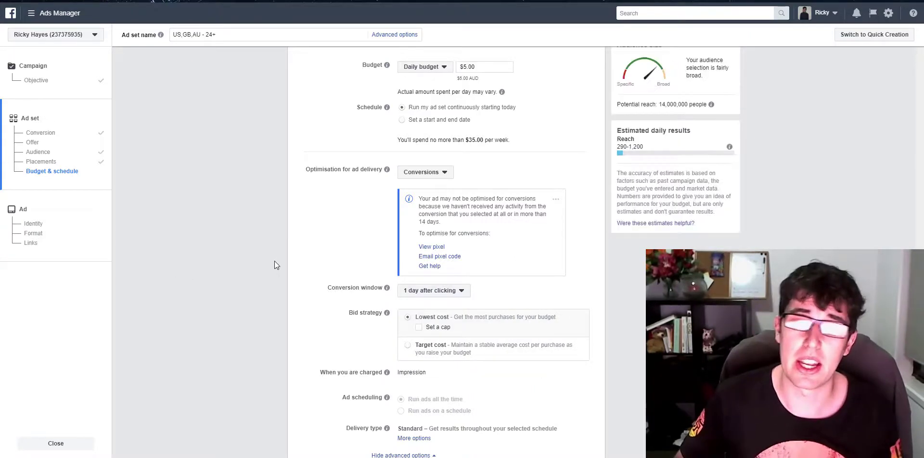
left_click(437, 291)
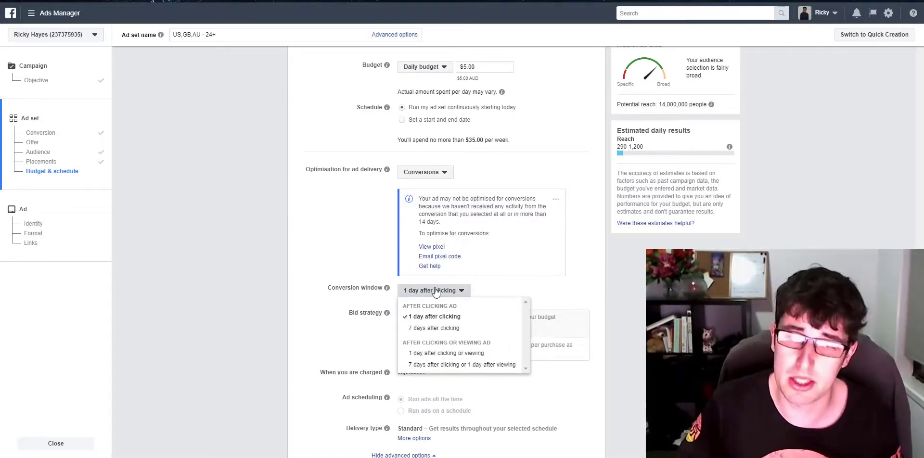
left_click(371, 241)
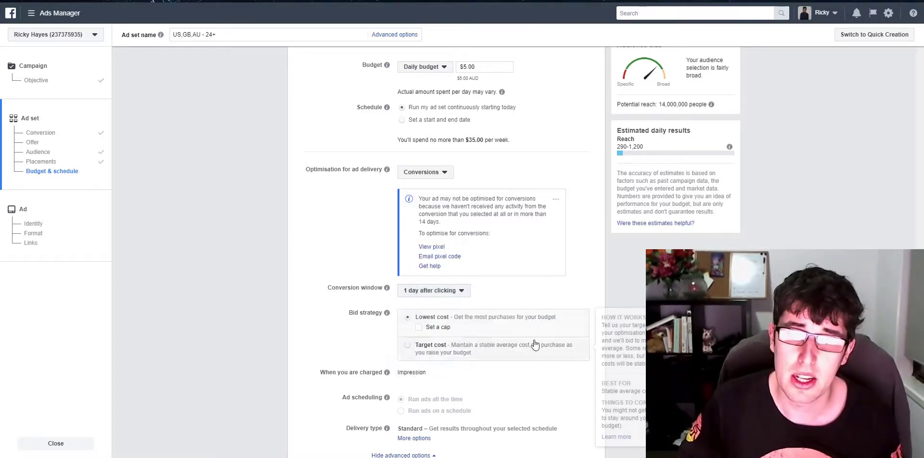
left_click(457, 292)
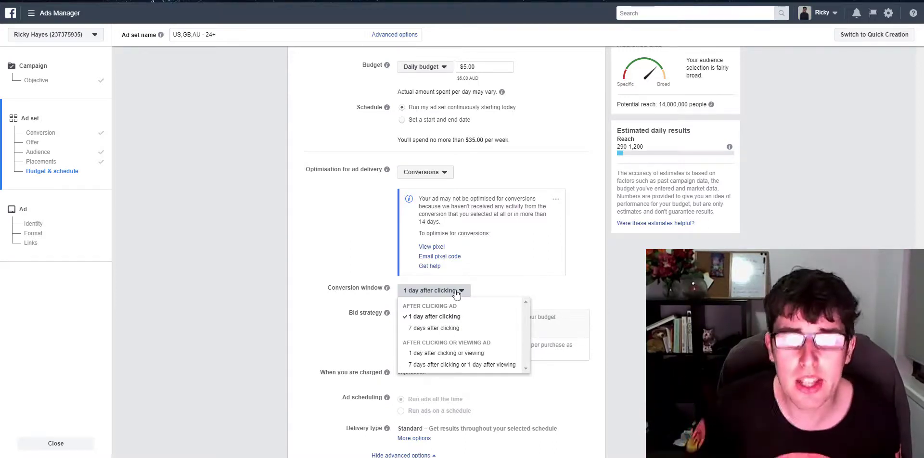
left_click(324, 235)
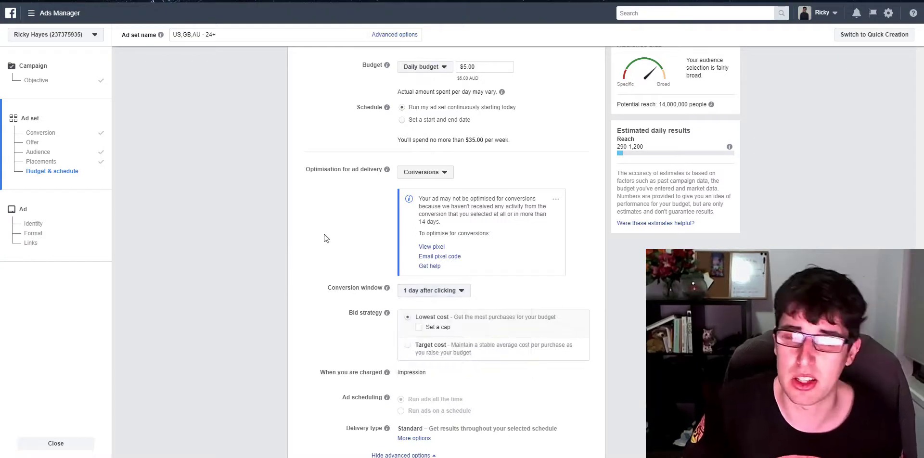
scroll(325, 239, "down", 2)
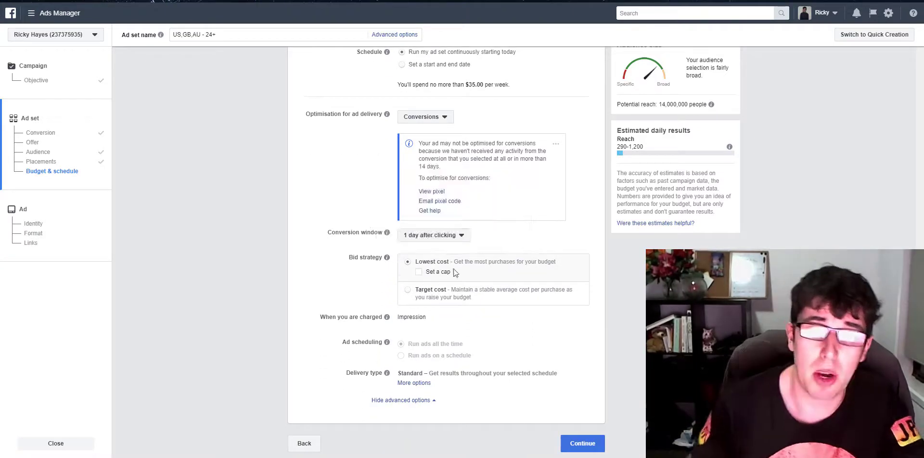
- Continue to the ad level, keeping All about the Wine as the Facebook Page and using the selected Facebook Page for Instagram
mouse_move(439, 259)
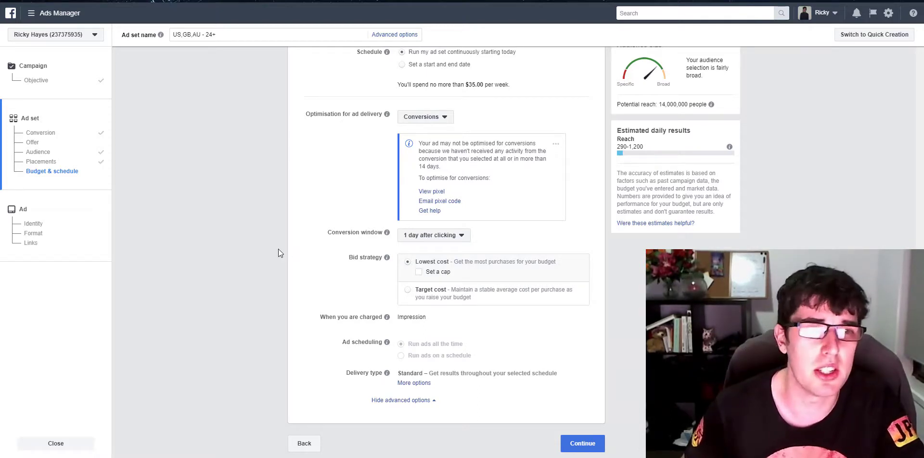
left_click(587, 449)
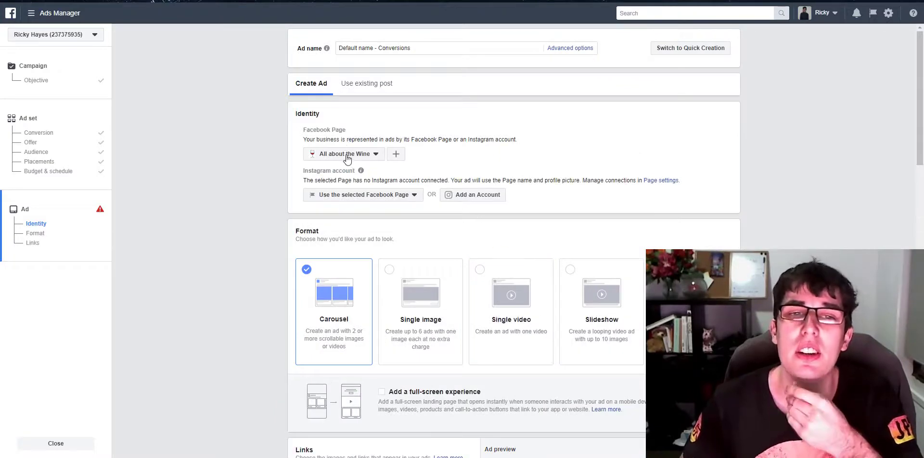
left_click(350, 160)
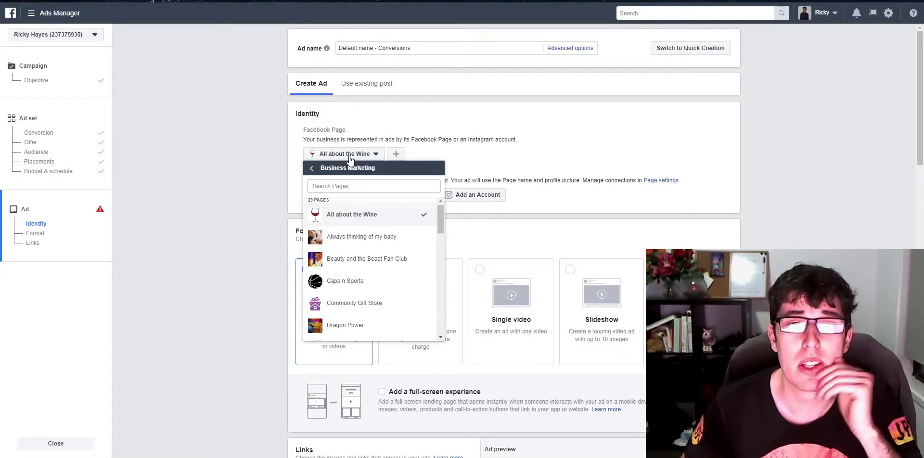
left_click(350, 160)
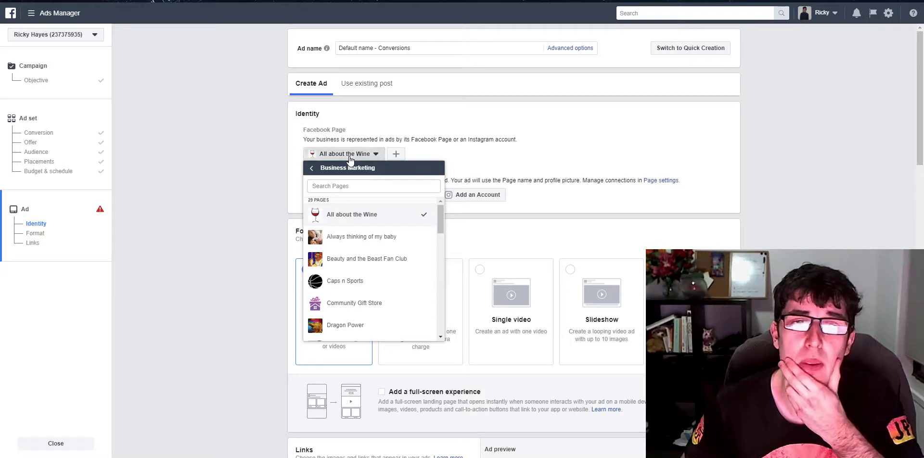
left_click(339, 199)
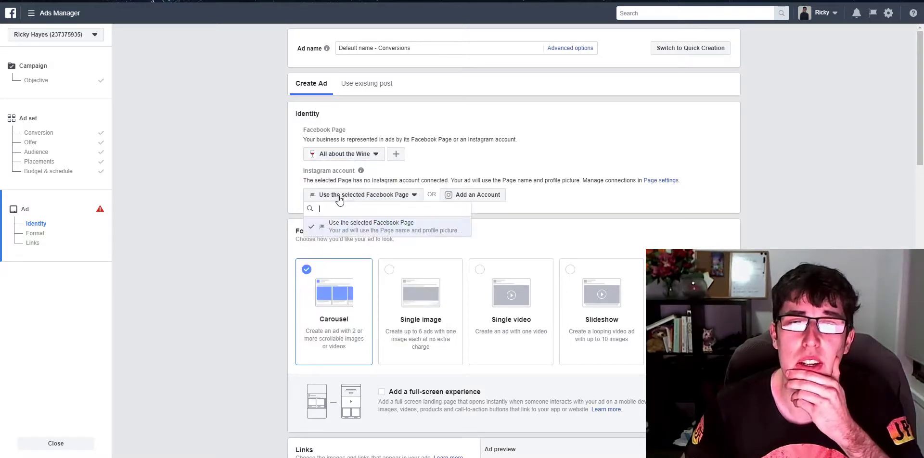
left_click(368, 226)
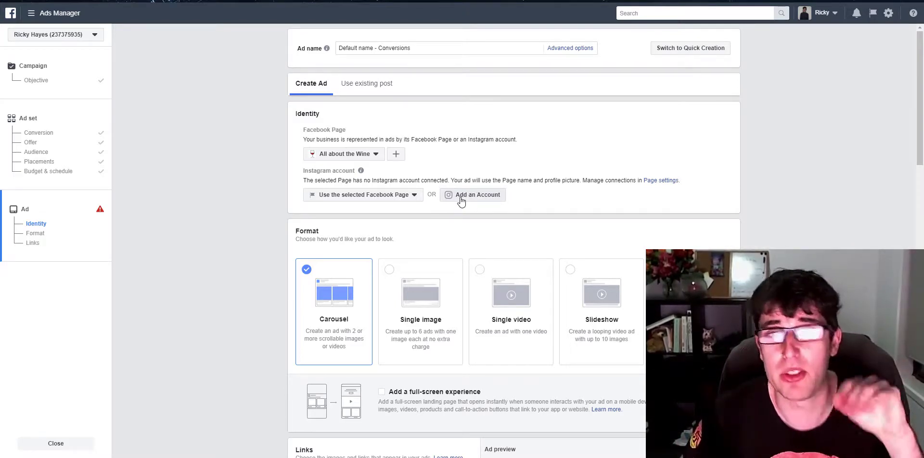
- Enter "Your Magical Day Around the Corner?" as the text of the carousel ad
scroll(461, 201, "down", 2)
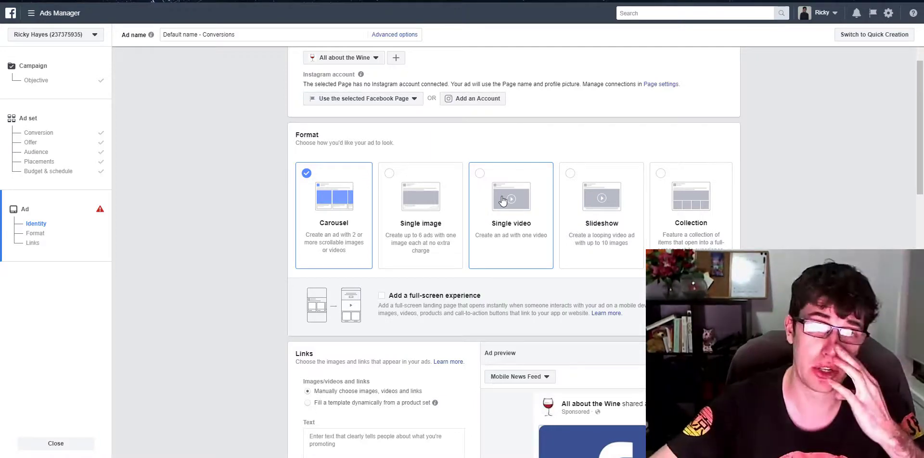
scroll(180, 197, "down", 4)
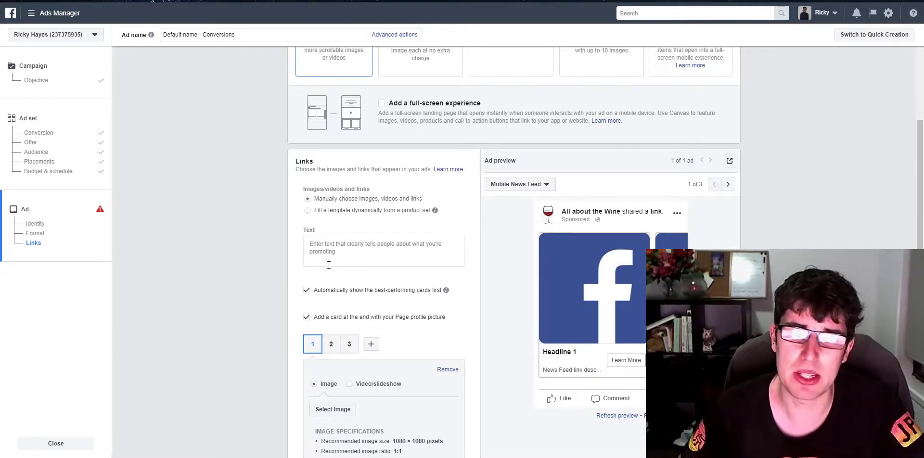
scroll(308, 288, "down", 2)
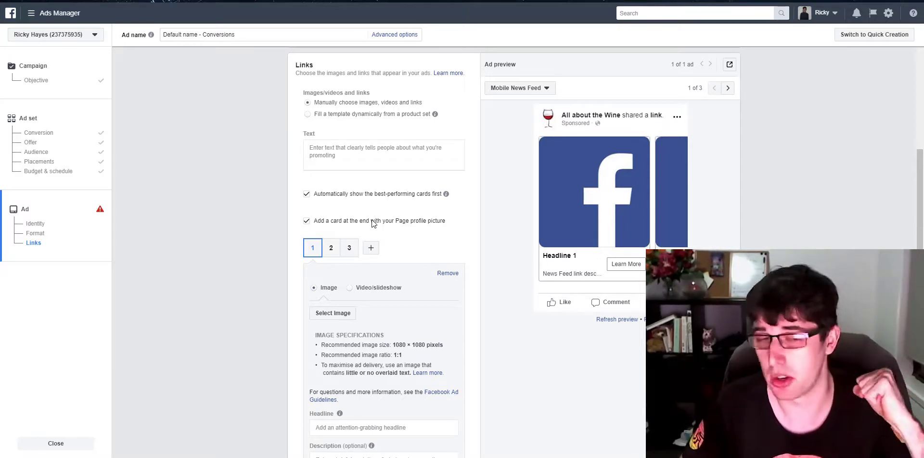
left_click(367, 156)
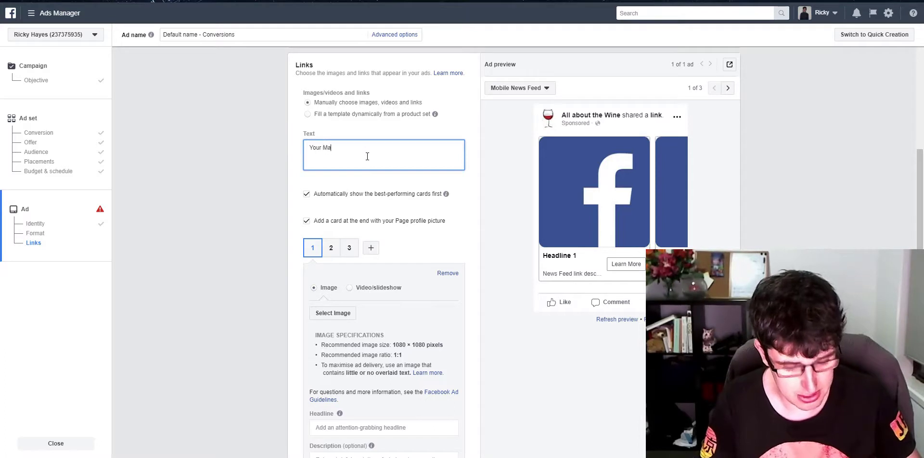
type("gicia")
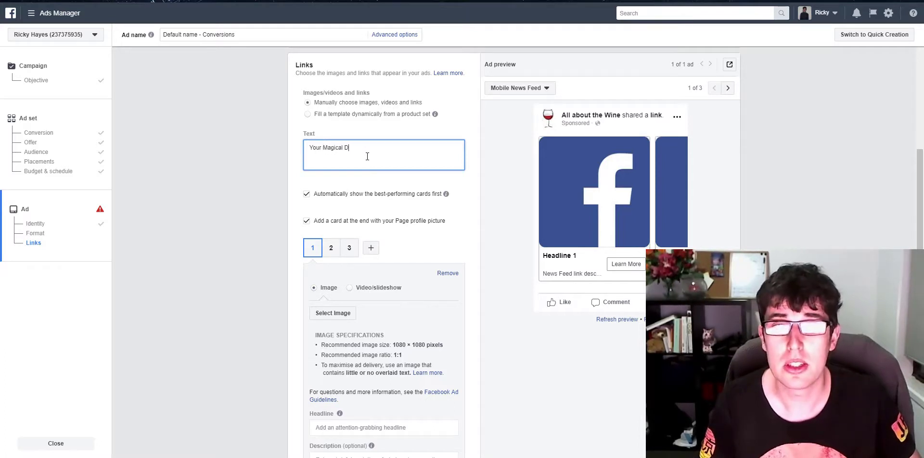
type(" Day Around t")
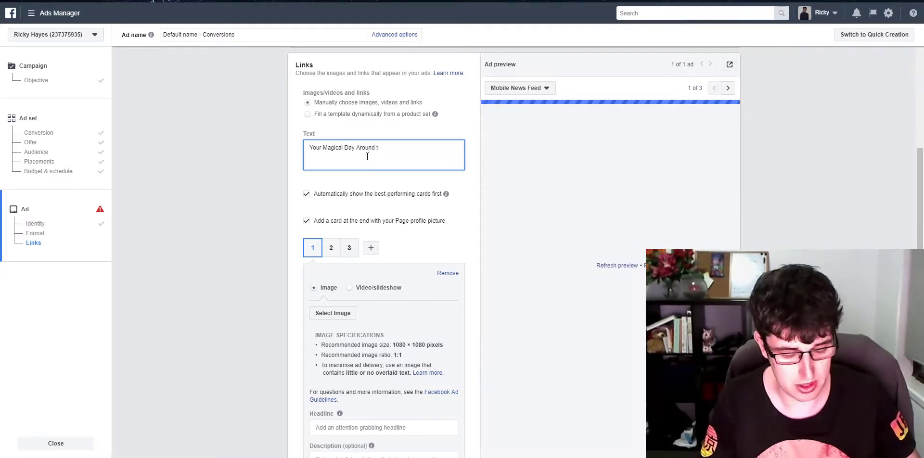
type("he Corner?")
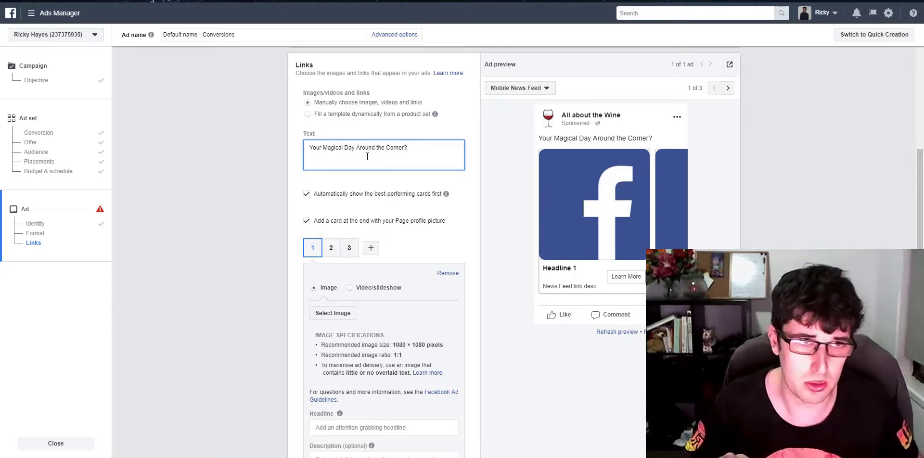
- Search the web for "emojis" in a separate tab, open the Get Emoji site and return to Ads Manager
key("ctrl+t")
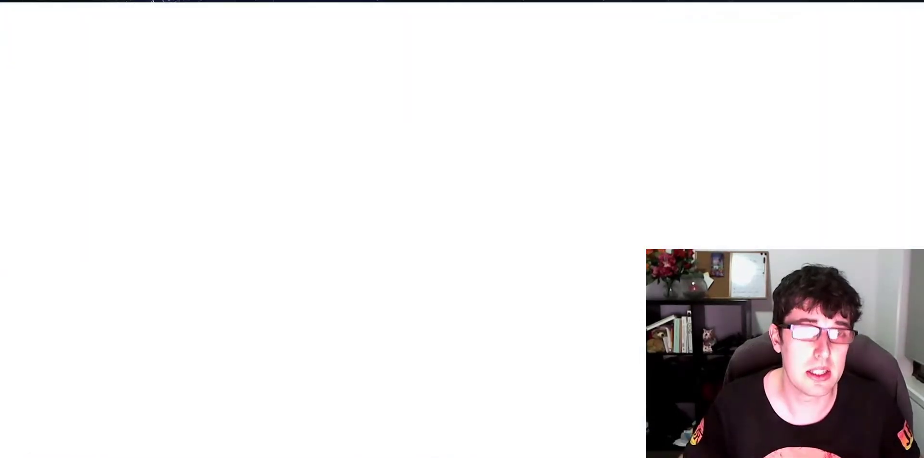
type("emojis")
key("Return")
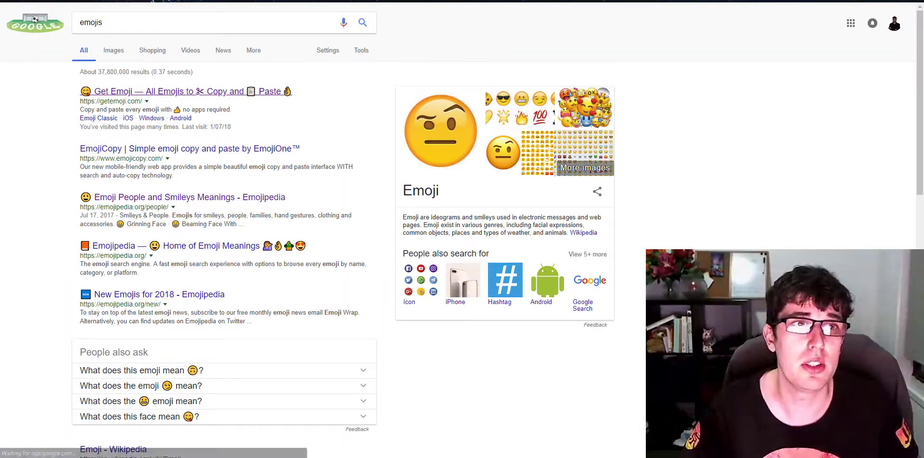
left_click(164, 94)
key("ctrl+shift+Tab")
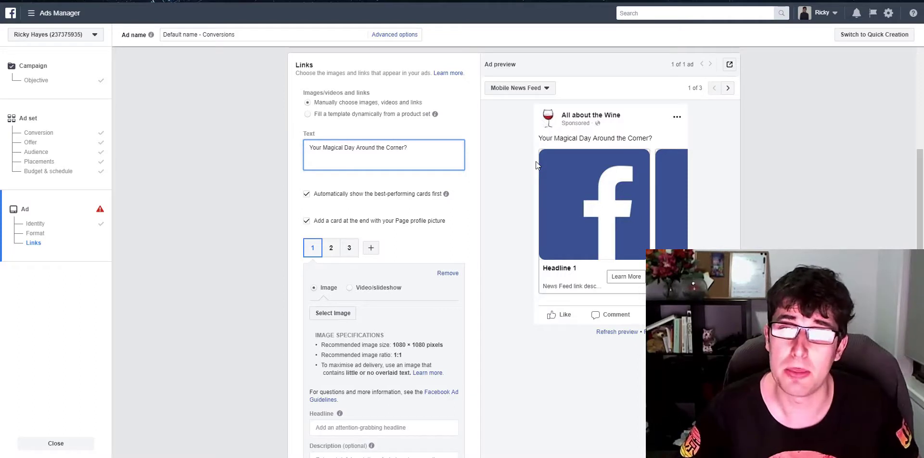
- Reword the opening line of the ad text as "Your Magical Day Just Around The Corner?"
key("BackSpace")
key("BackSpace")
key("BackSpace")
key("BackSpace")
key("BackSpace")
key("BackSpace")
key("BackSpace")
key("BackSpace")
key("BackSpace")
key("BackSpace")
key("BackSpace")
key("BackSpace")
key("BackSpace")
key("BackSpace")
key("BackSpace")
key("BackSpace")
key("BackSpace")
key("BackSpace")
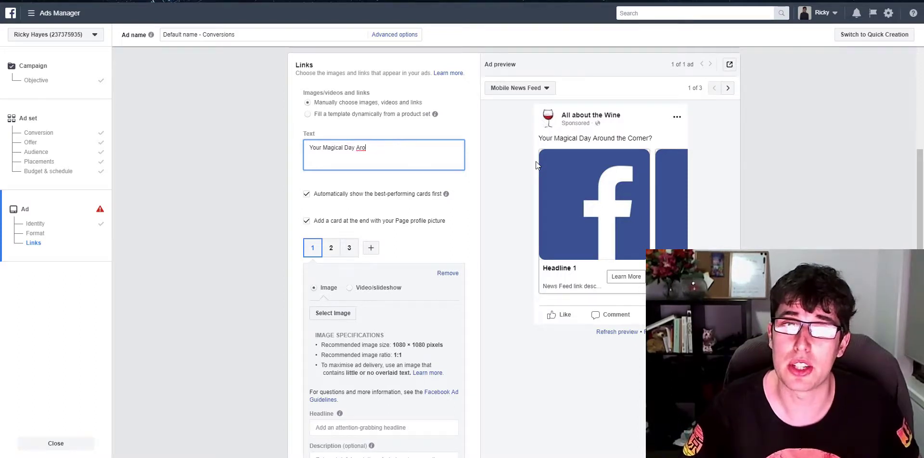
type("Just Ar")
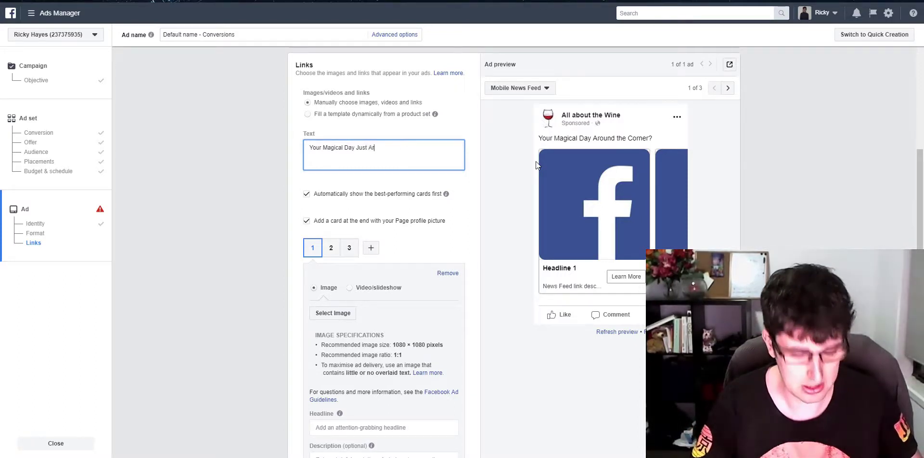
type("ound The Corner")
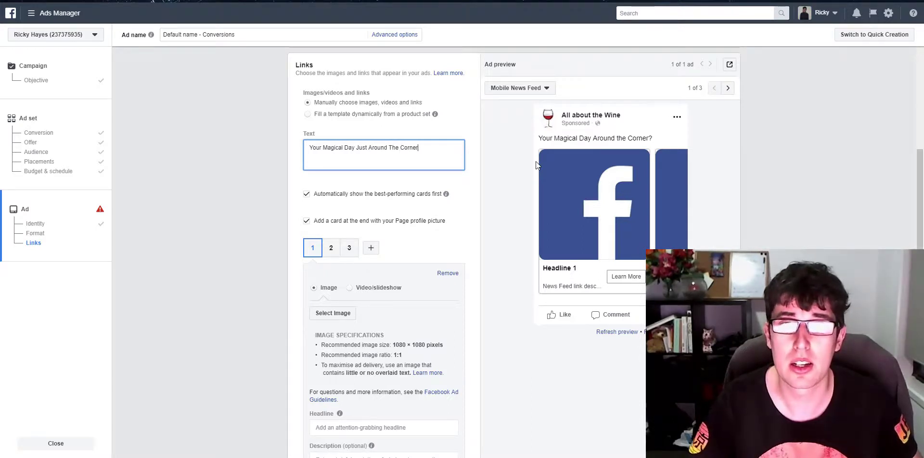
type("?")
- Add a second line to the ad text reading "Check Out Our Fabulous Collection of Wedding Dresses."
key("Return")
type("Check Ou")
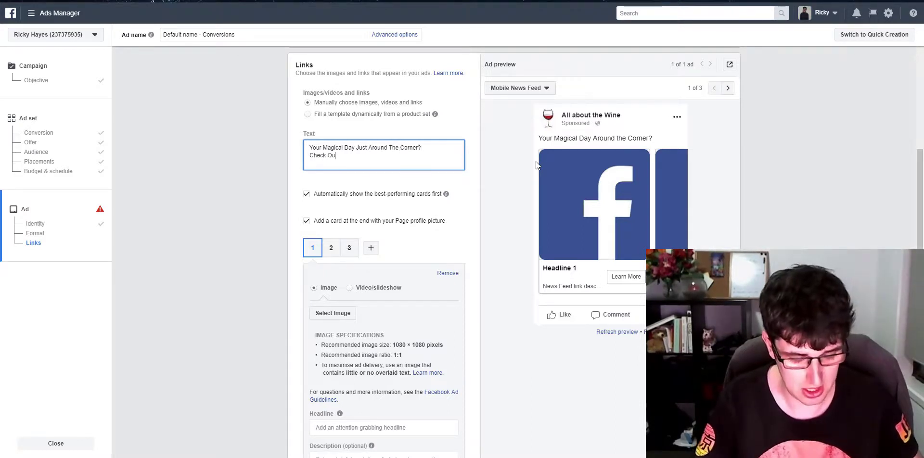
type("t Our Fav")
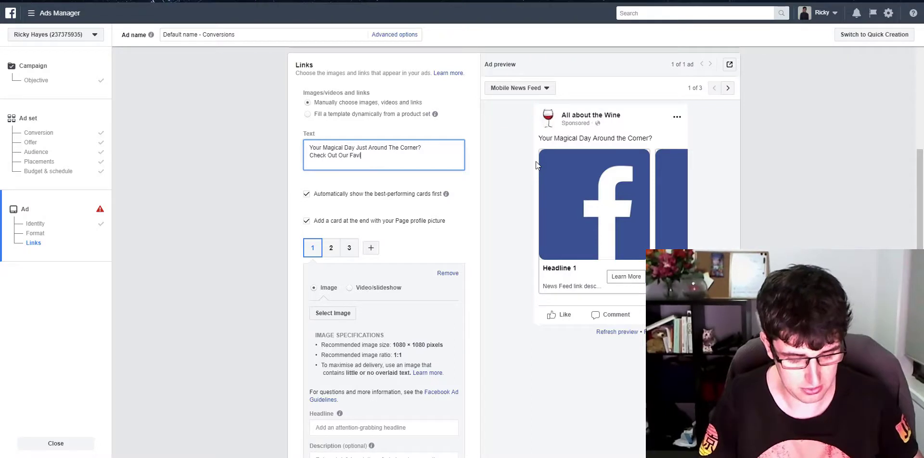
key("BackSpace")
type("b")
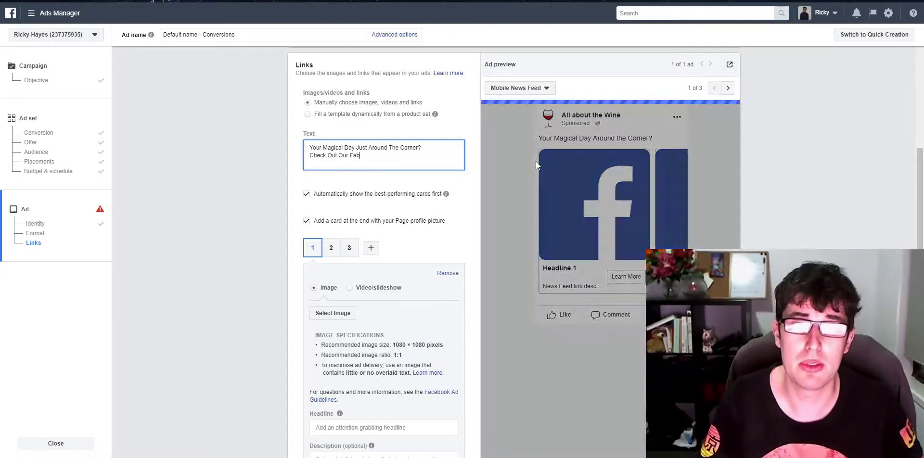
type("ulous")
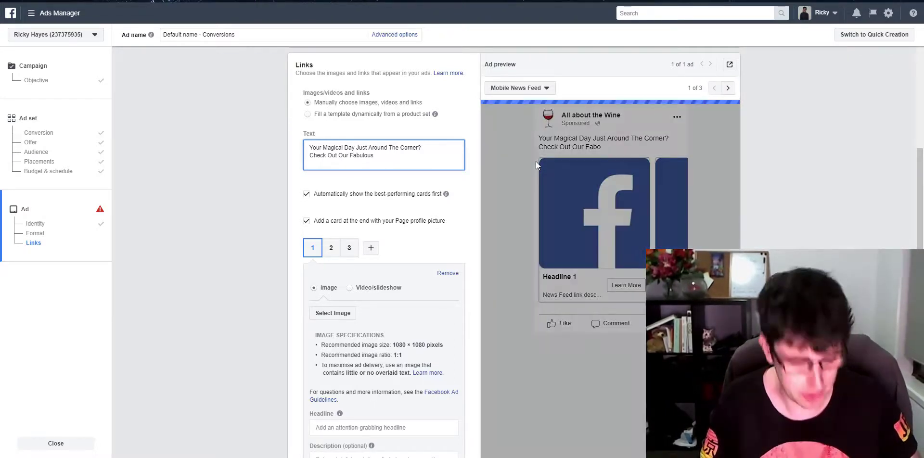
type(" C")
type("WEe")
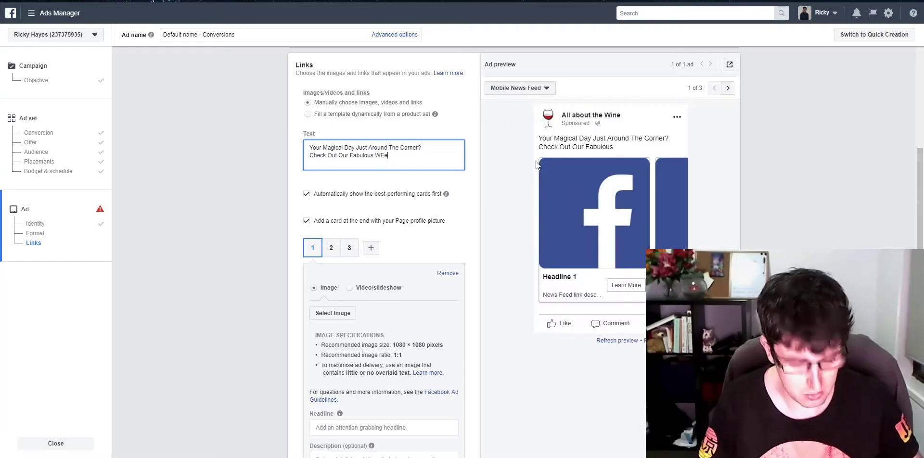
key("BackSpace")
key("BackSpace")
key("BackSpace")
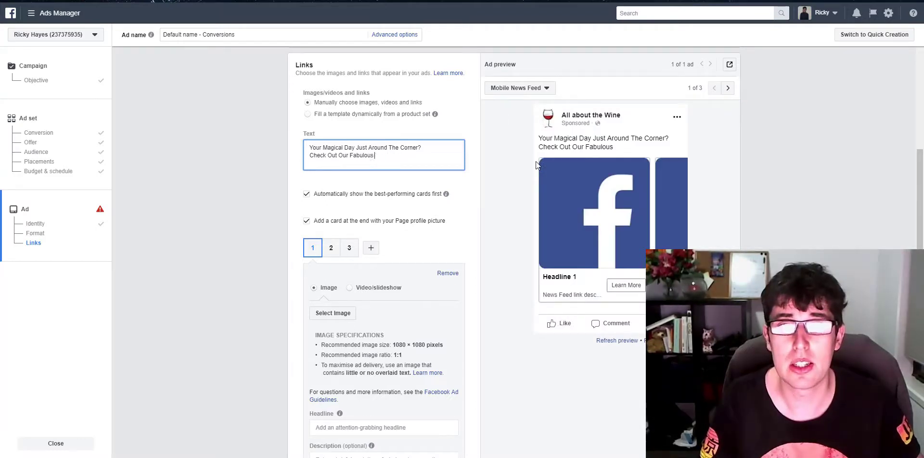
type("Collection of ")
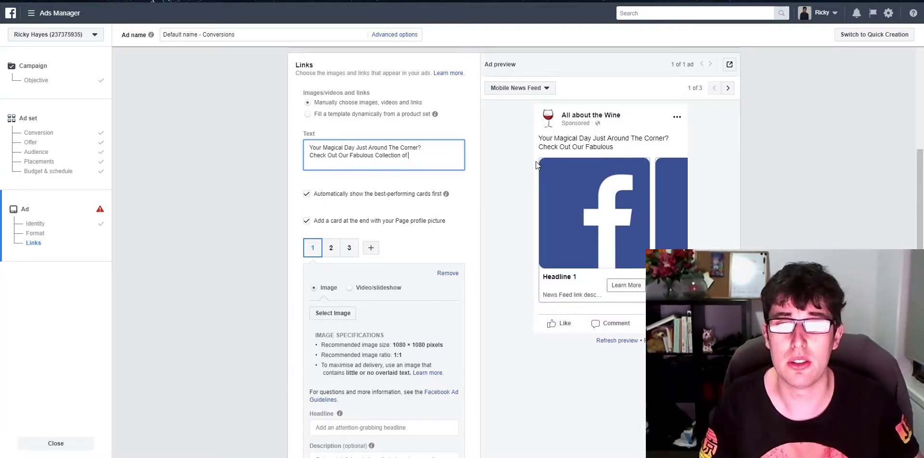
type("Wedding D")
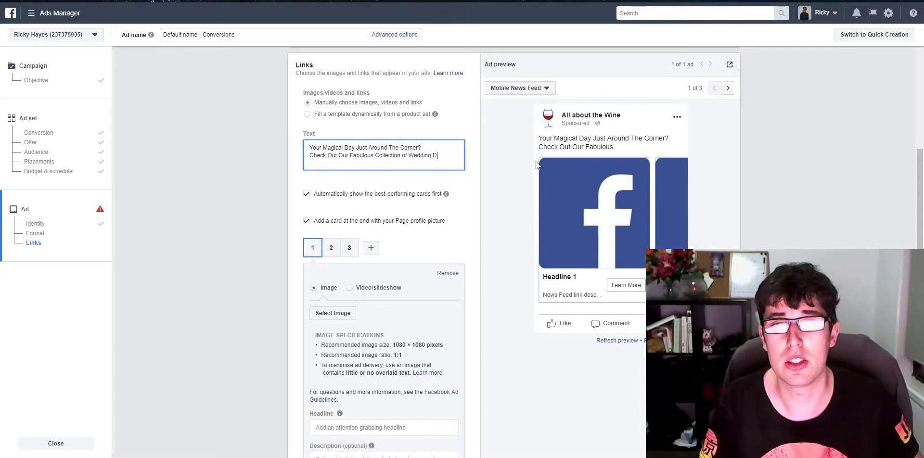
type("resses")
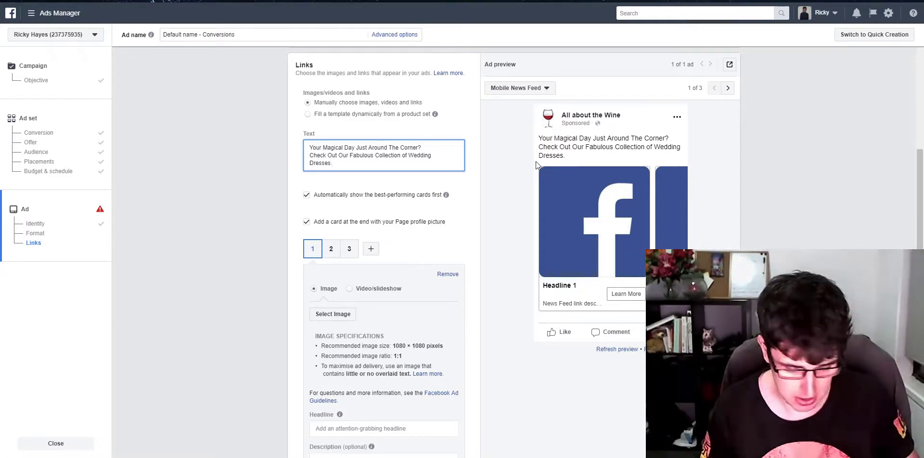
- Add a third line to the ad text reading "For A Limited Time Only Get 50% OFF Plus FREE Shipping Worldwide!"
key("Return")
type("-")
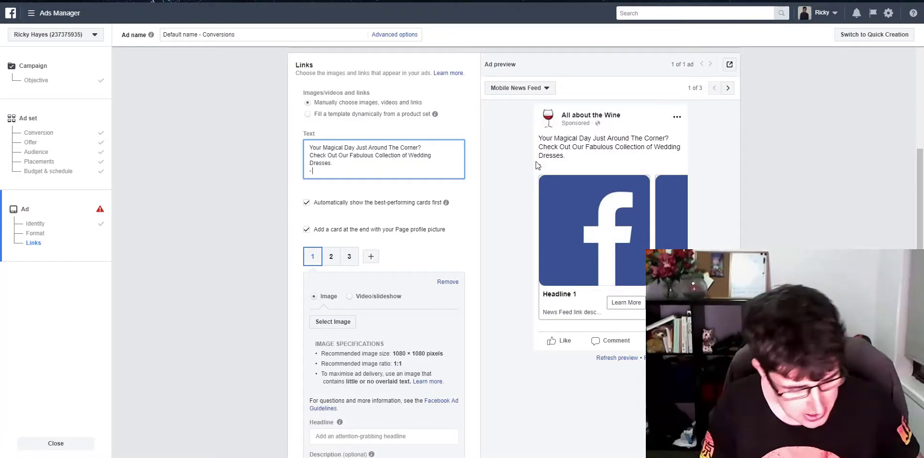
key("Return")
type("Fo")
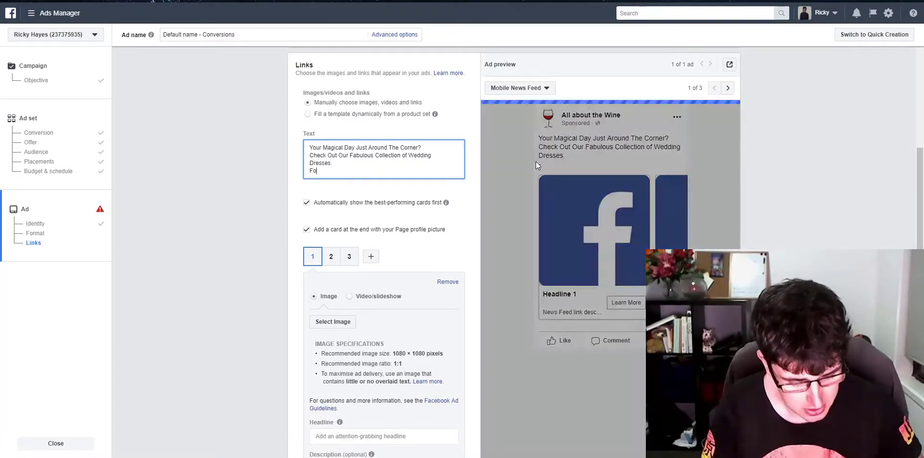
type("r A Limited ")
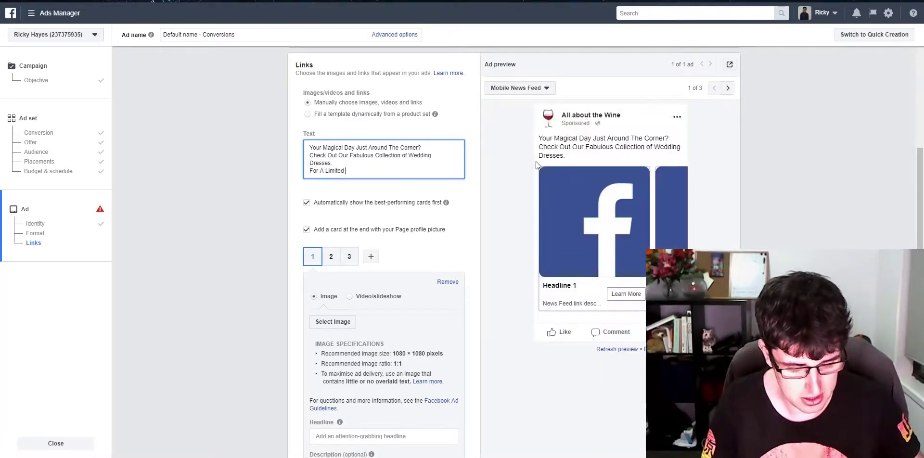
type("Time Onl")
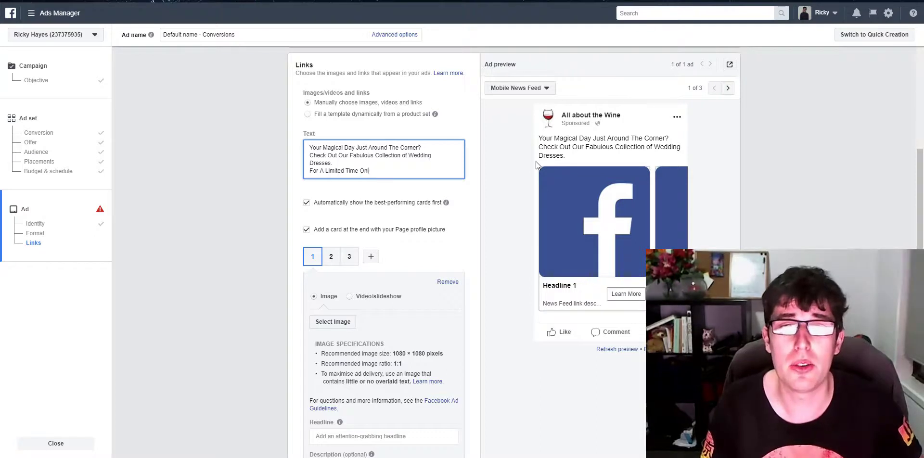
type("uyy Get ")
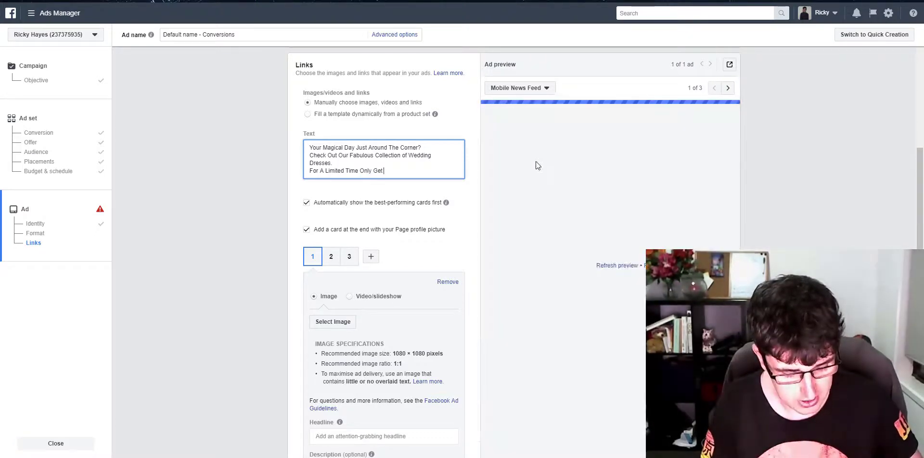
type("50% OFF")
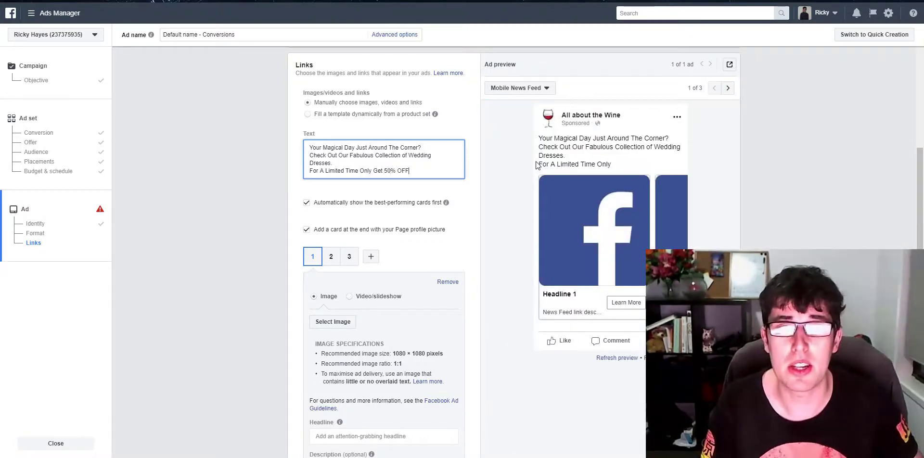
type(" Plus FRE")
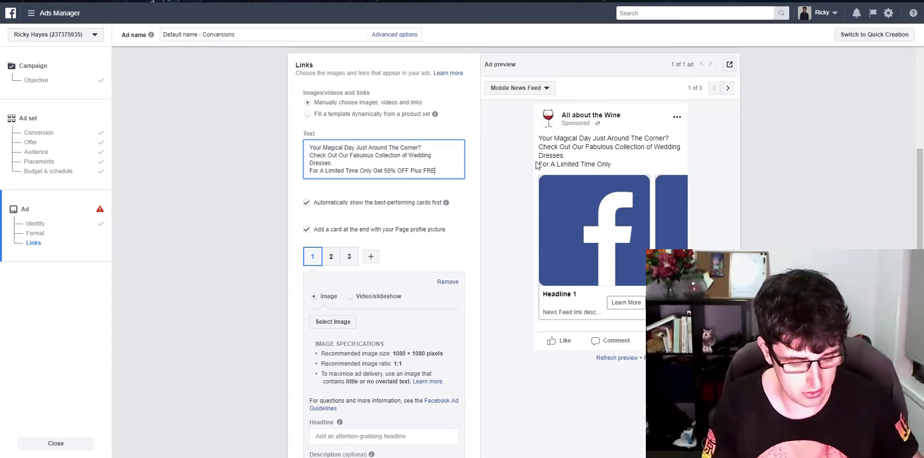
type("E Shipping")
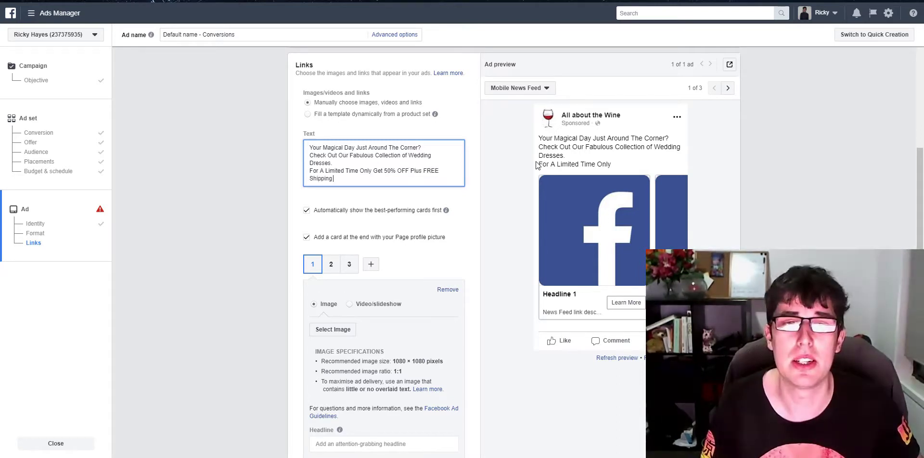
type(" Wo")
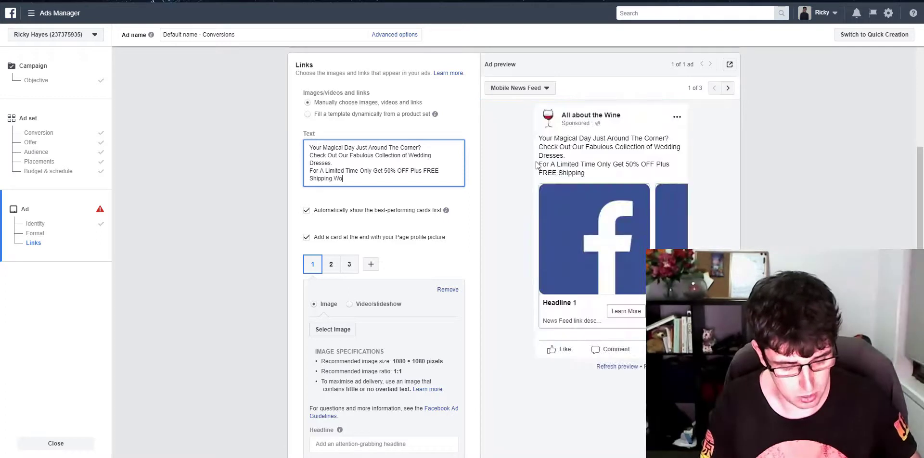
type("rldwide!")
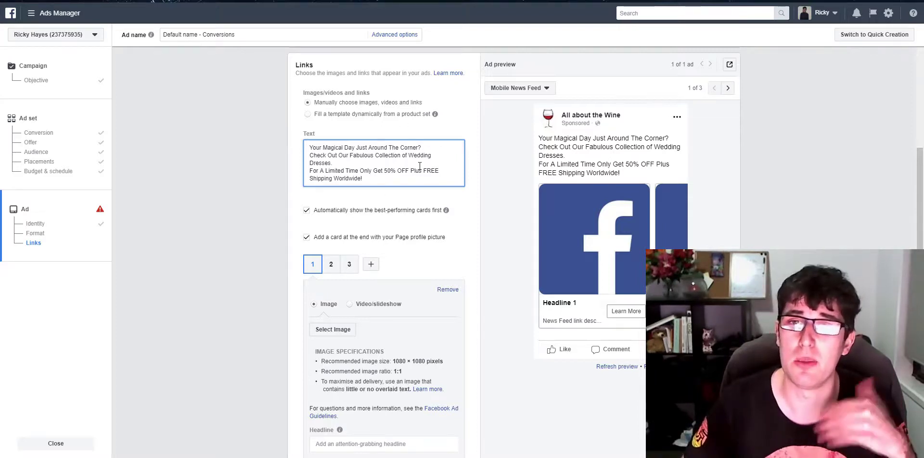
- Add a closing line to the ad text reading "Get Yours Here Today --> bit.lyasdasd"
key("Return")
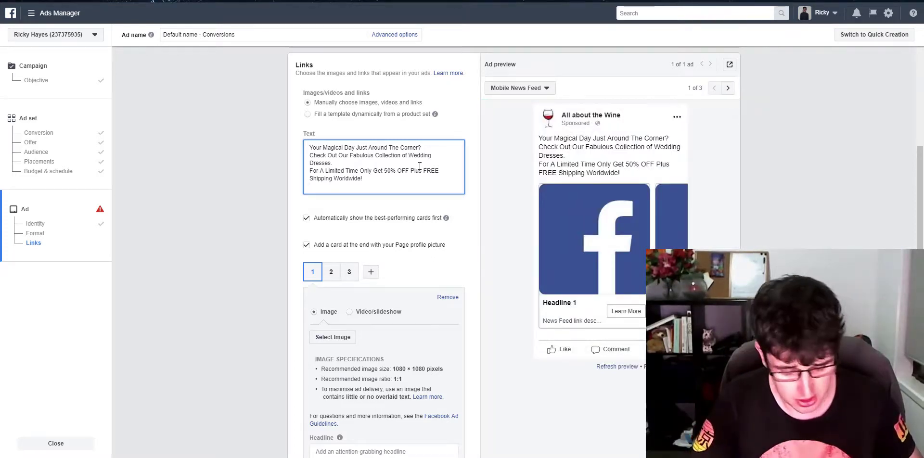
type("Get Yours")
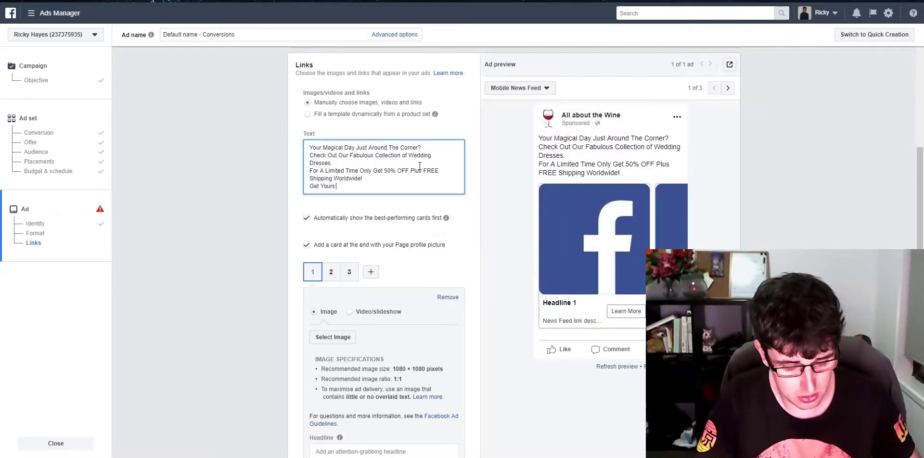
type(" Here Today --")
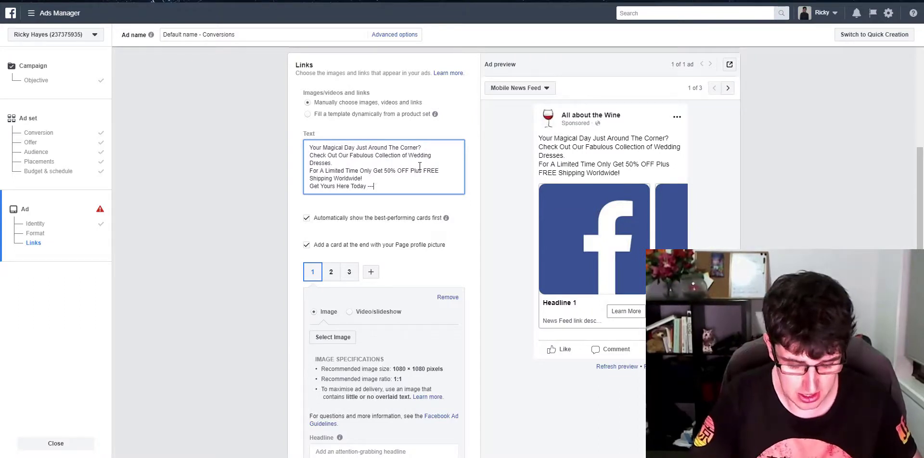
type("-> ")
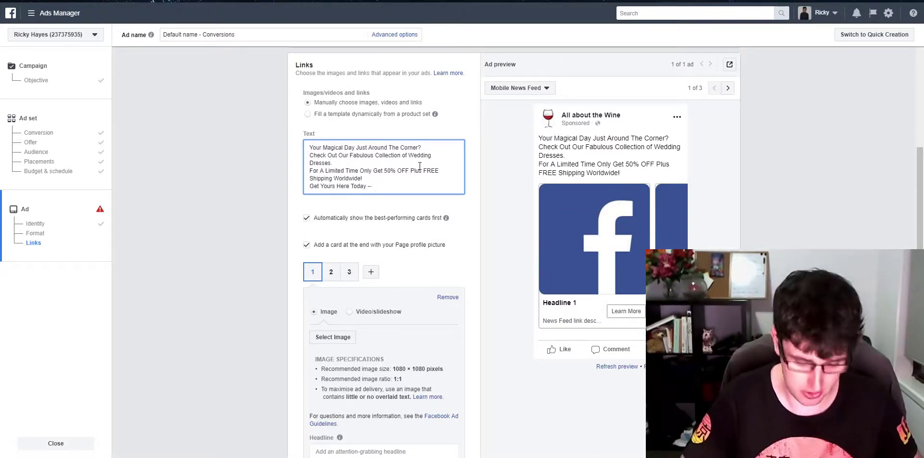
type("> bit")
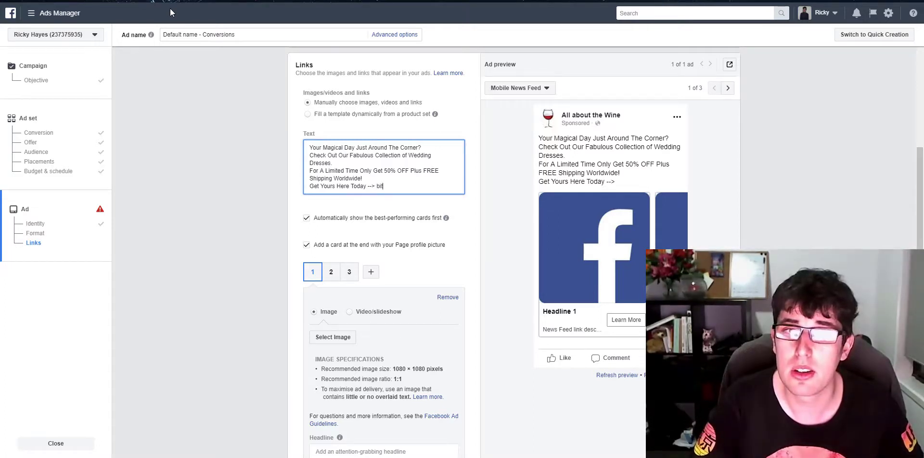
type("asdasd")
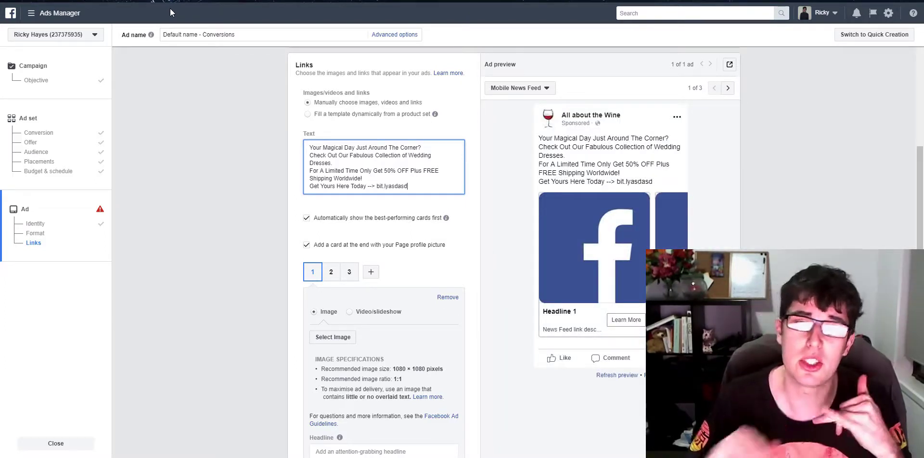
- Change the ad's call to action to Shop Now
scroll(263, 214, "down", 3)
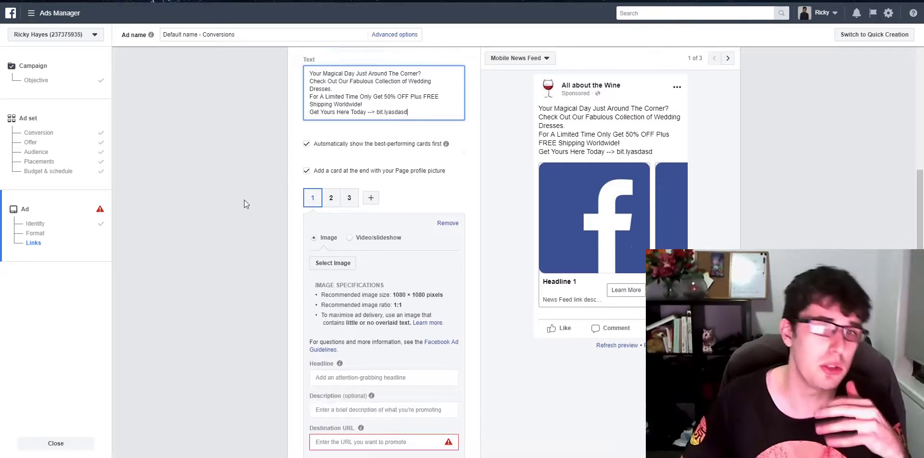
scroll(242, 195, "up", 2)
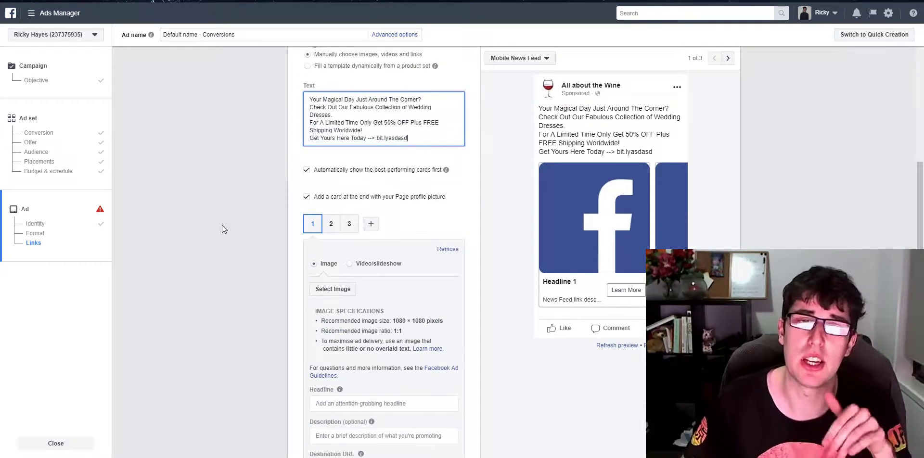
scroll(222, 224, "down", 4)
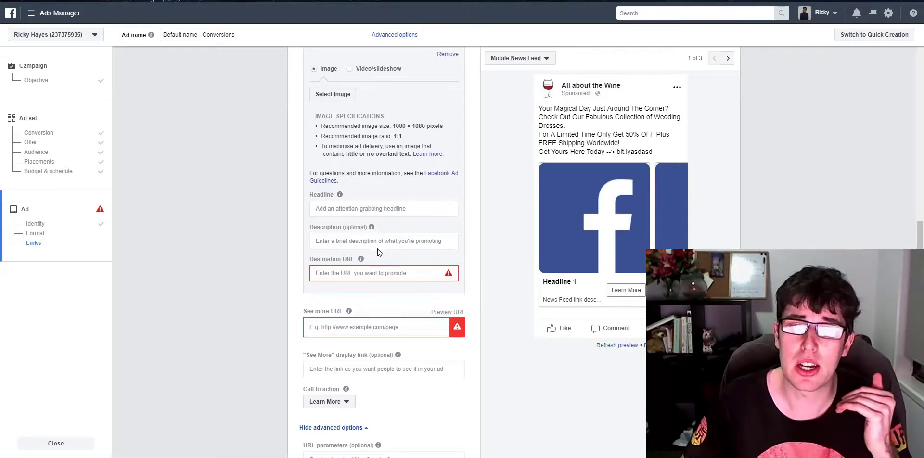
scroll(377, 250, "down", 1)
left_click(331, 356)
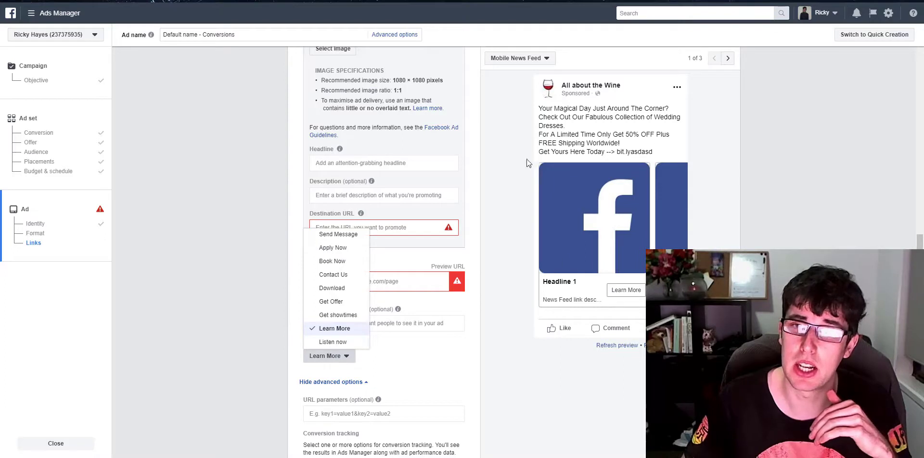
scroll(345, 279, "up", 3)
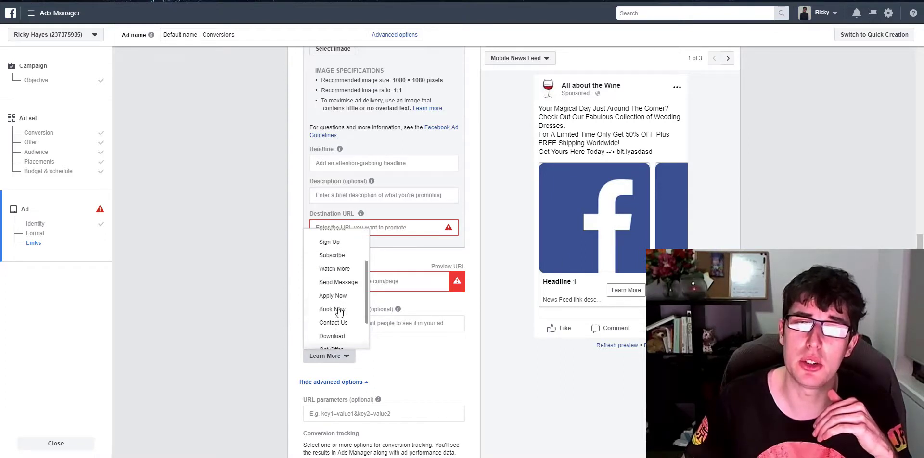
left_click(346, 278)
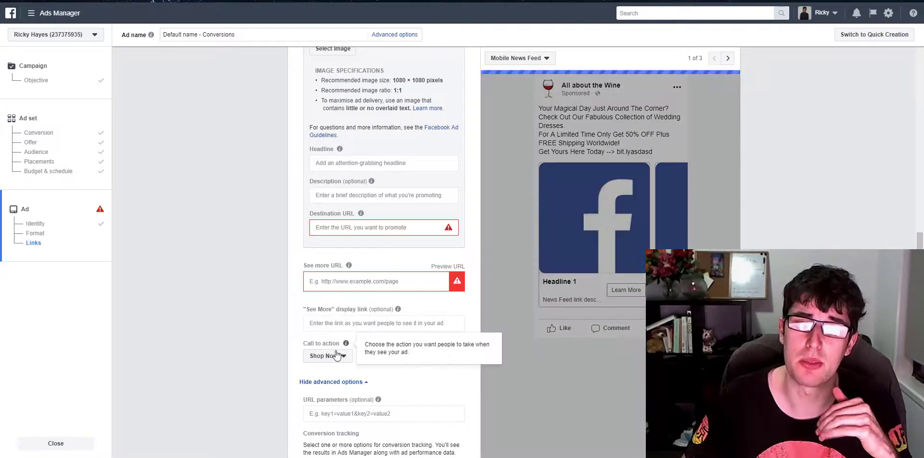
- Enter "Wedding Dresses Tailored Made" as the headline of the first carousel card
scroll(246, 269, "up", 1)
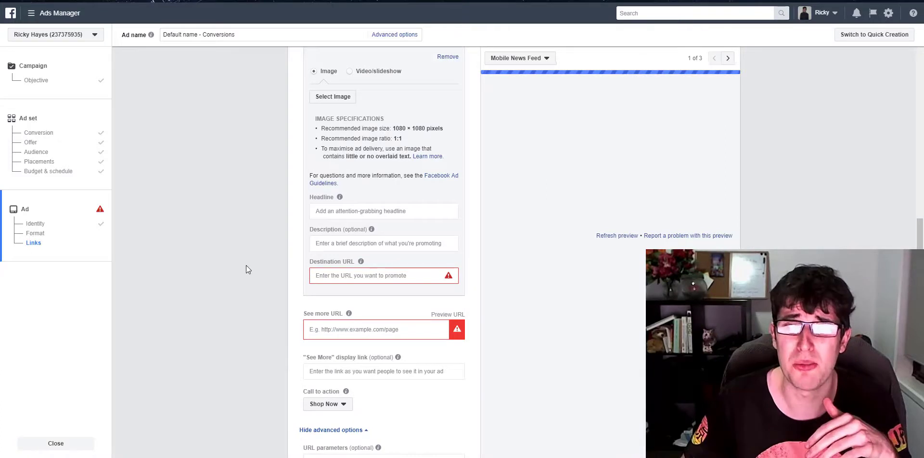
left_click(338, 210)
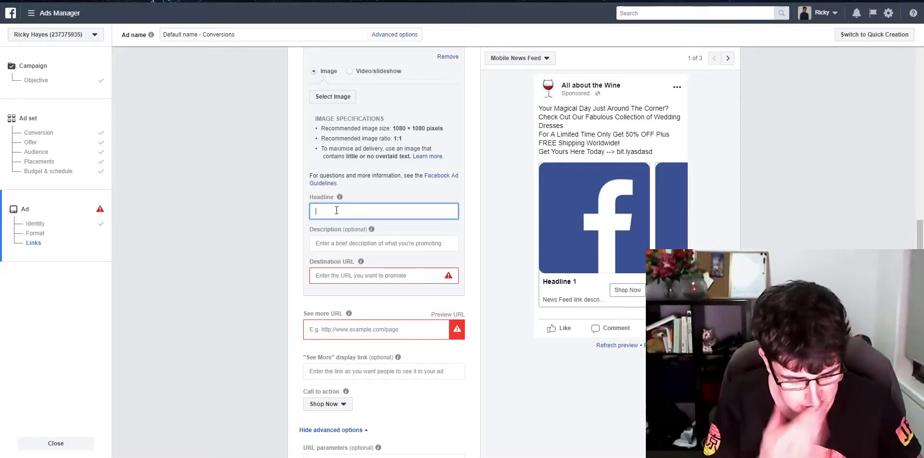
type("N")
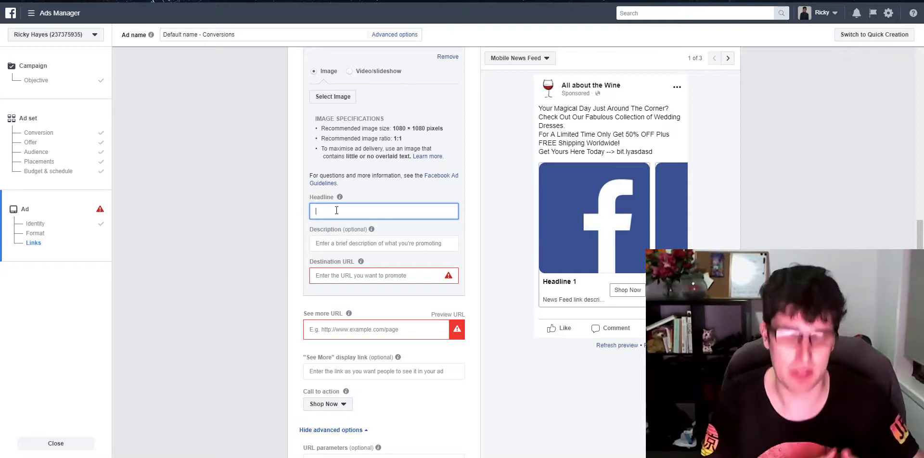
type("eddi")
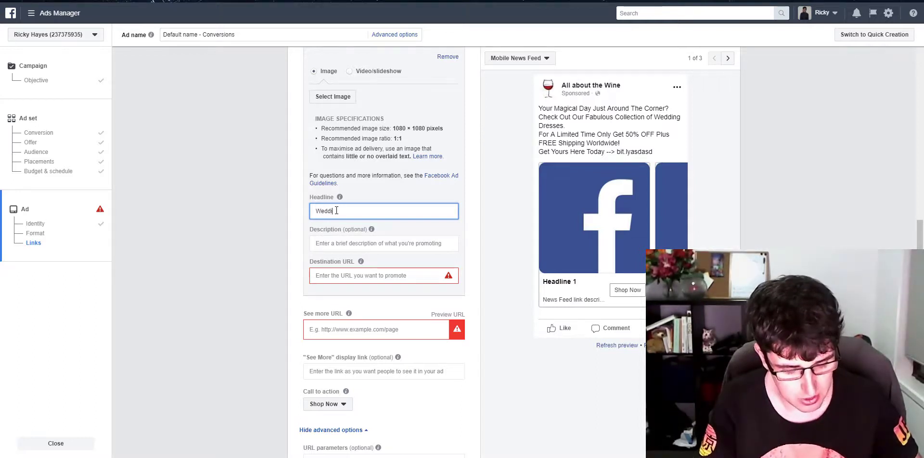
type("ng Dresses ")
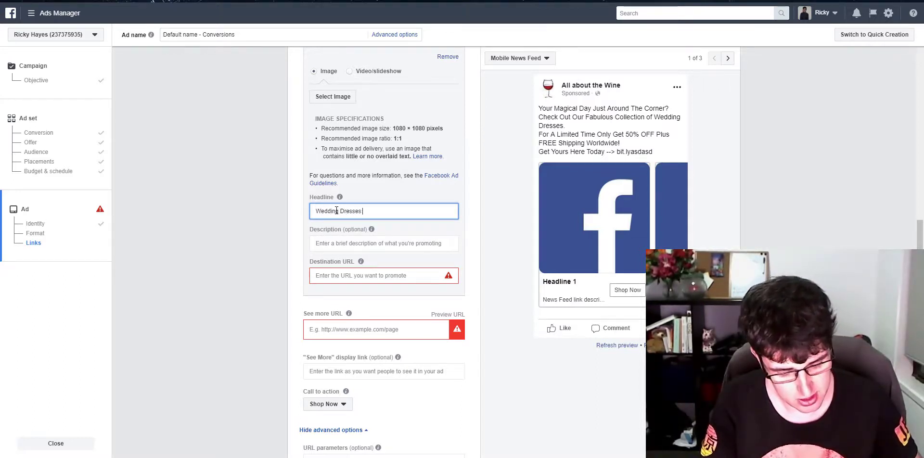
type("Tailored Made")
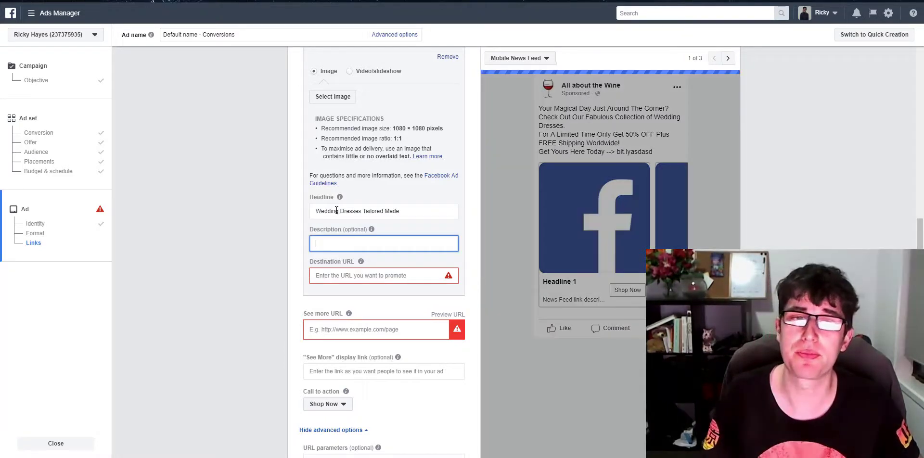
- Enter "Make Your Wedding Perfect!" as the description of the first carousel card
key("Tab")
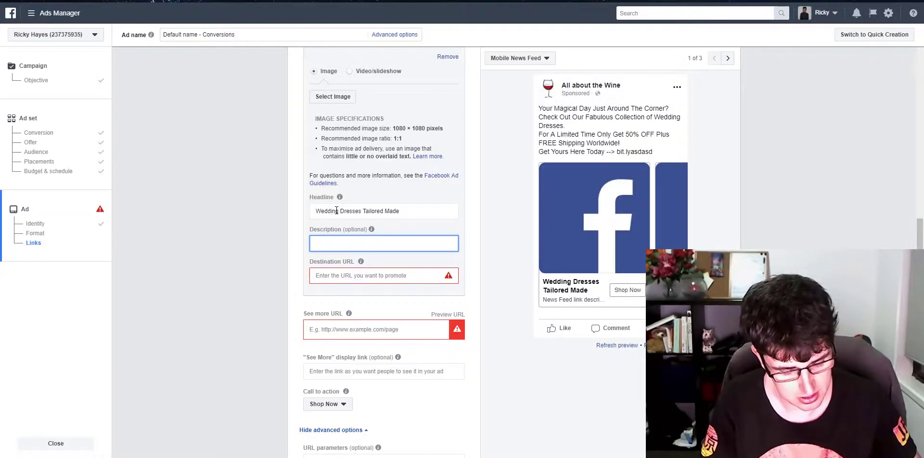
type("Make Your Wed")
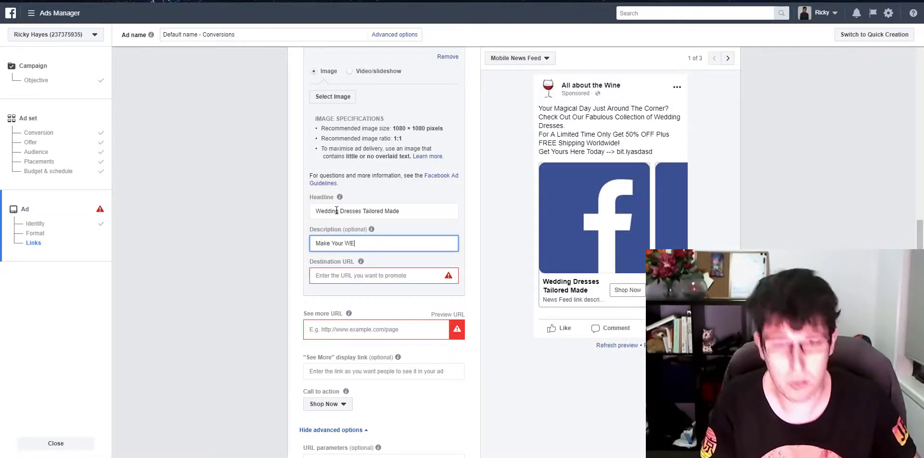
type("ding Per")
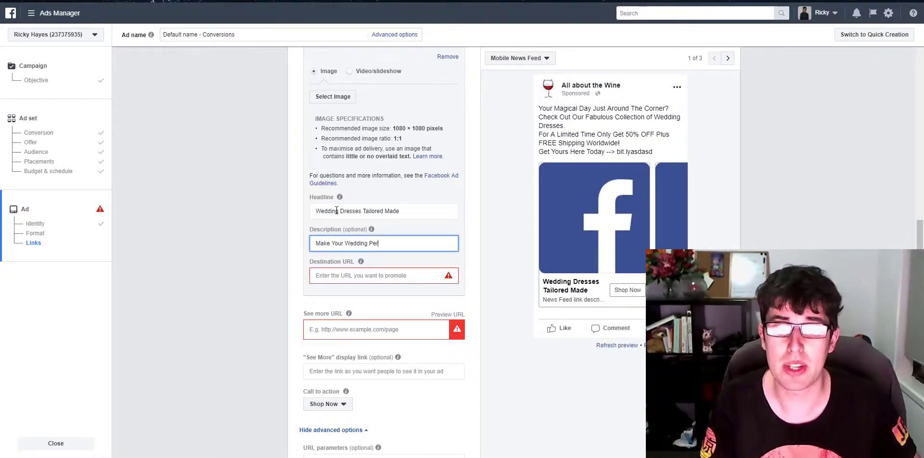
type("fect!")
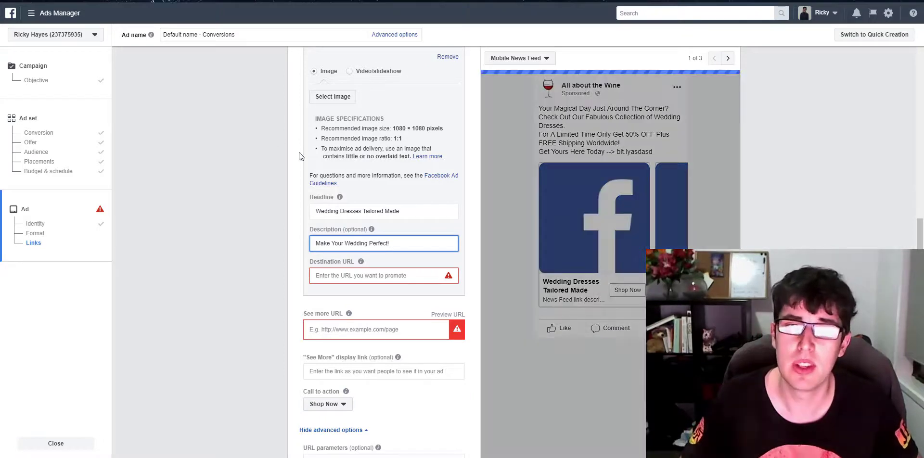
- Add an exclamation mark to the end of the first card's headline so it reads "Wedding Dresses Tailored Made!"
left_click(405, 208)
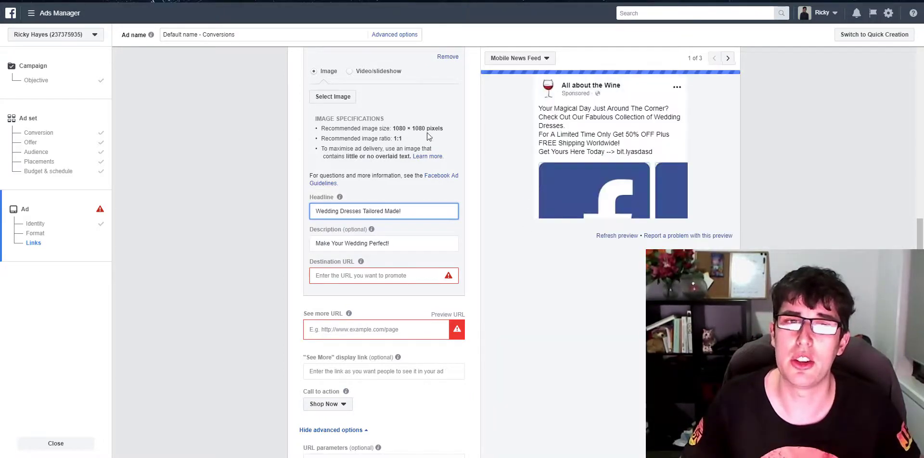
scroll(427, 134, "up", 2)
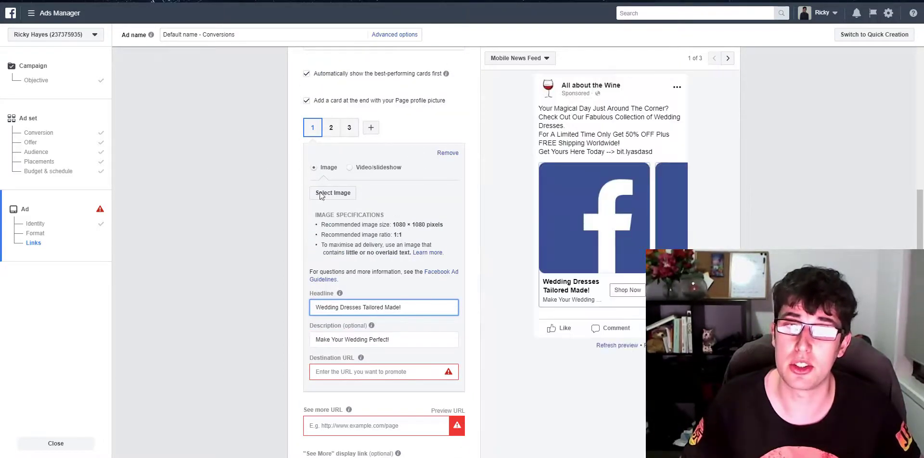
scroll(453, 177, "down", 3)
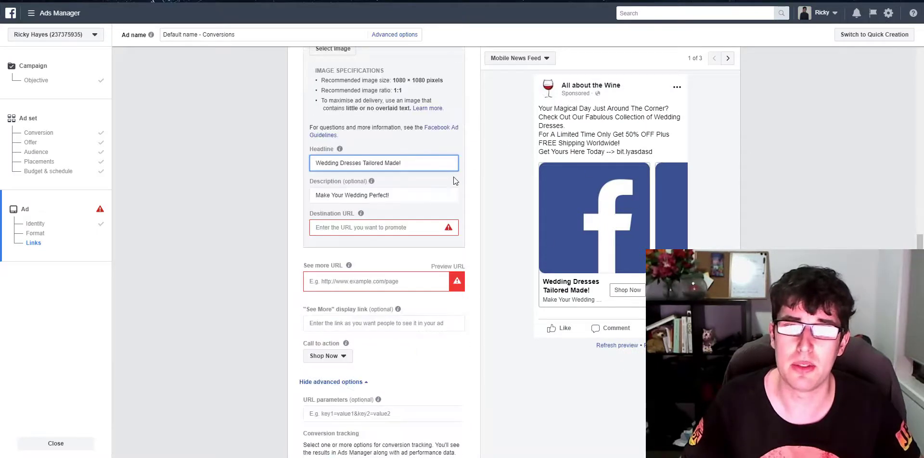
- Replace the first carousel card's description with "Your Perfect Wedding!"
scroll(457, 93, "up", 2)
scroll(456, 90, "up", 1)
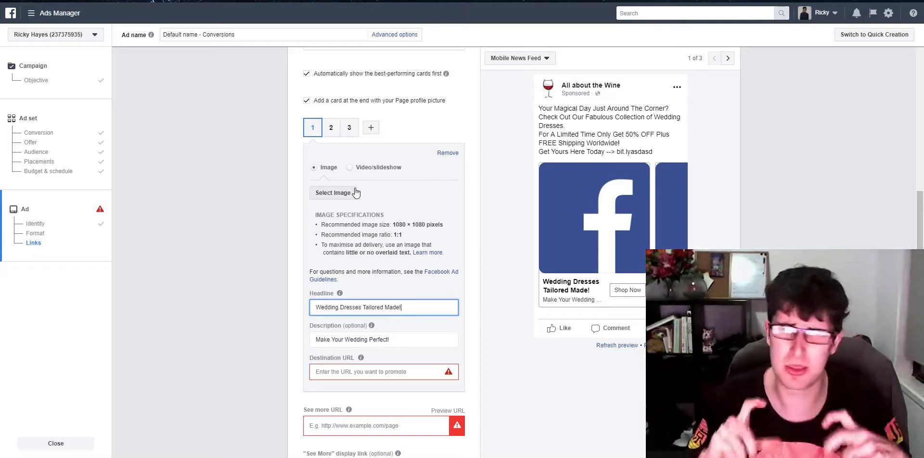
scroll(369, 188, "down", 1)
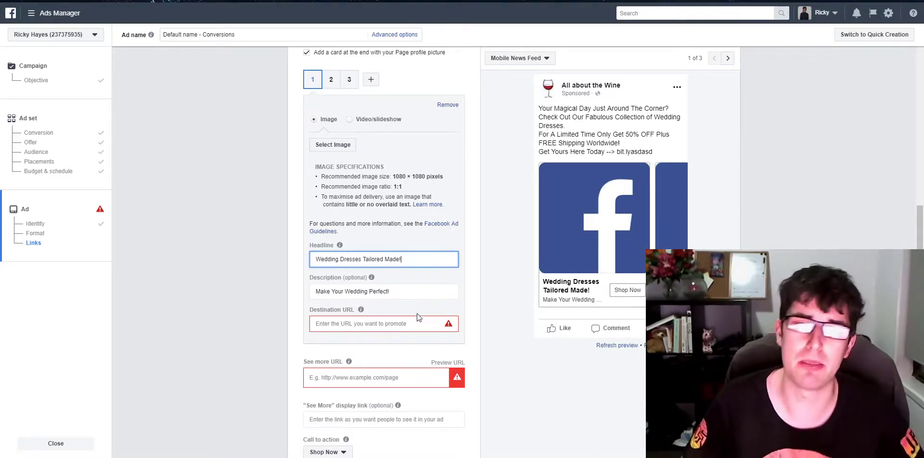
left_click_drag(401, 290, 242, 300)
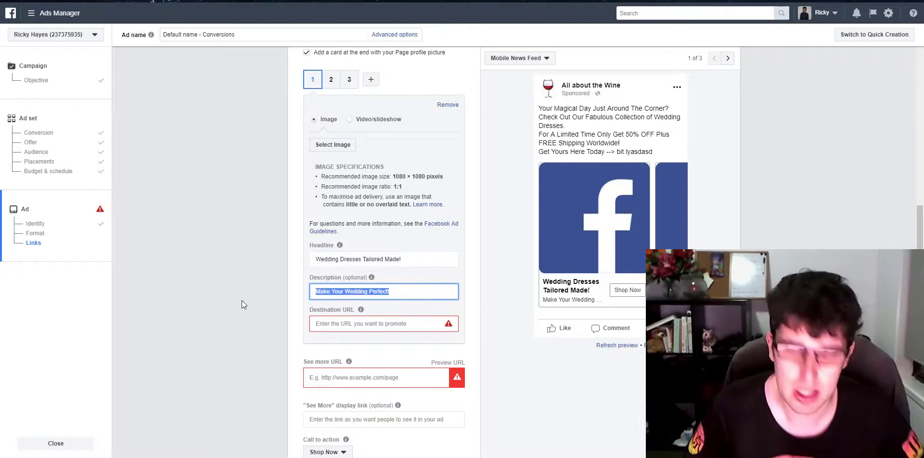
type("Your Per")
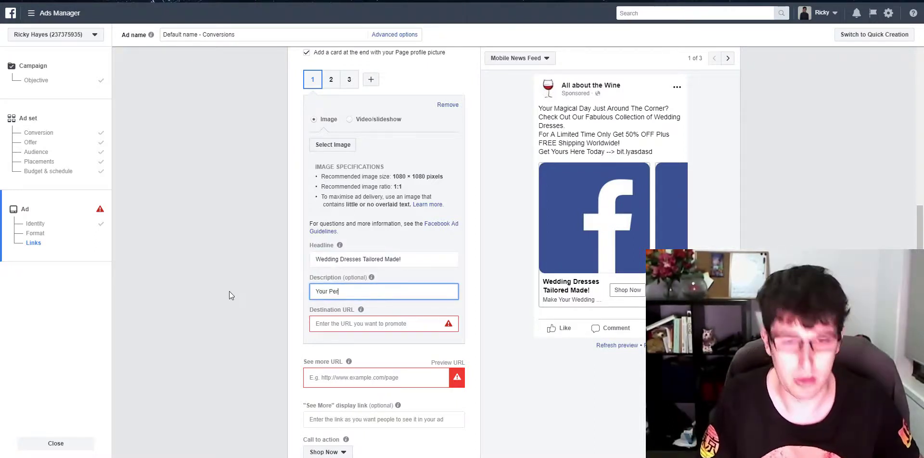
type("fect Wedding!")
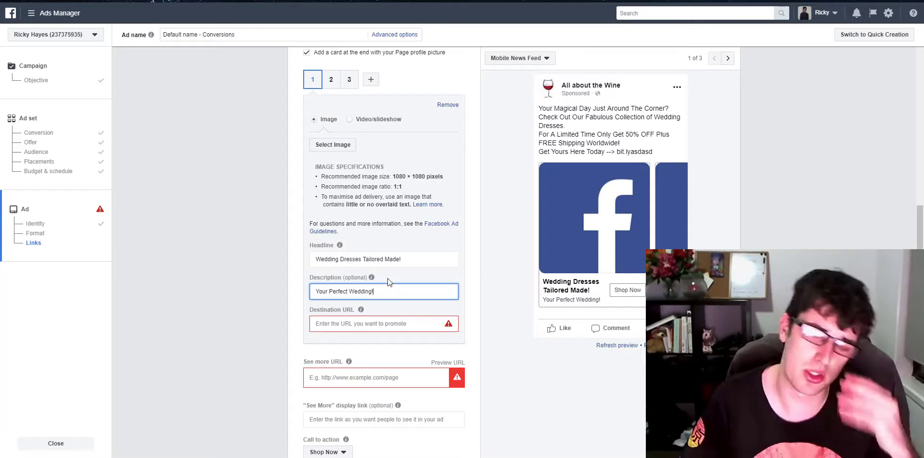
left_click(316, 330)
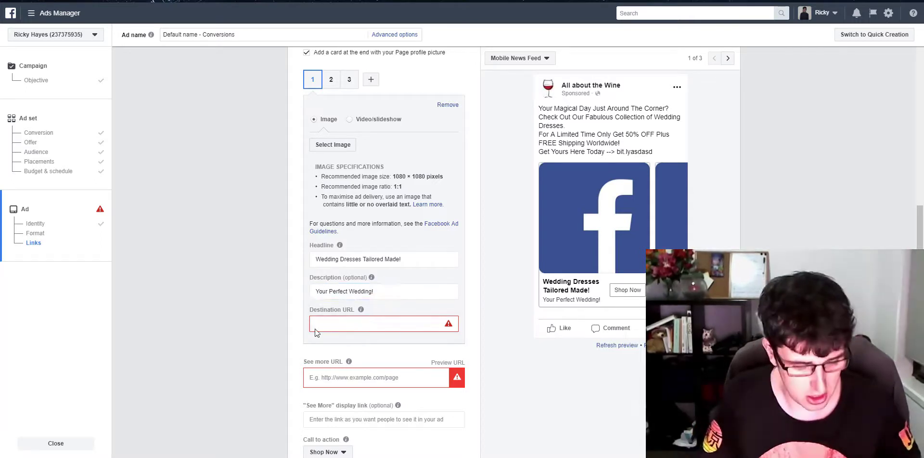
type("www.")
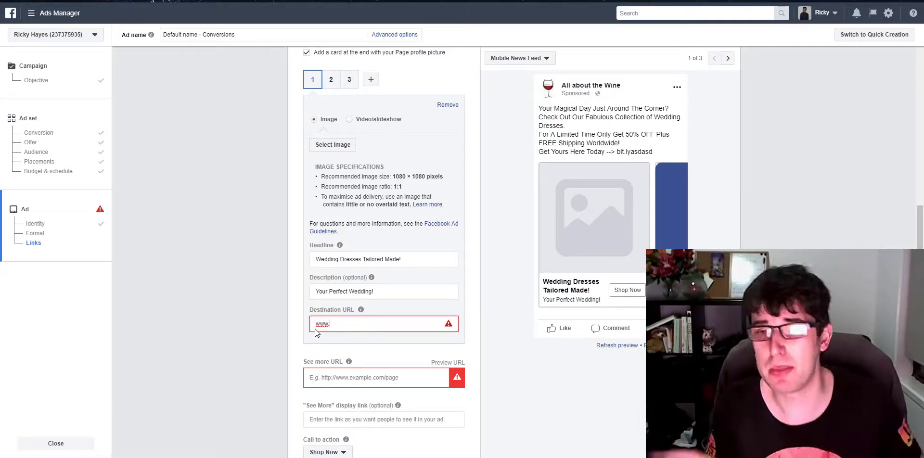
type("test")
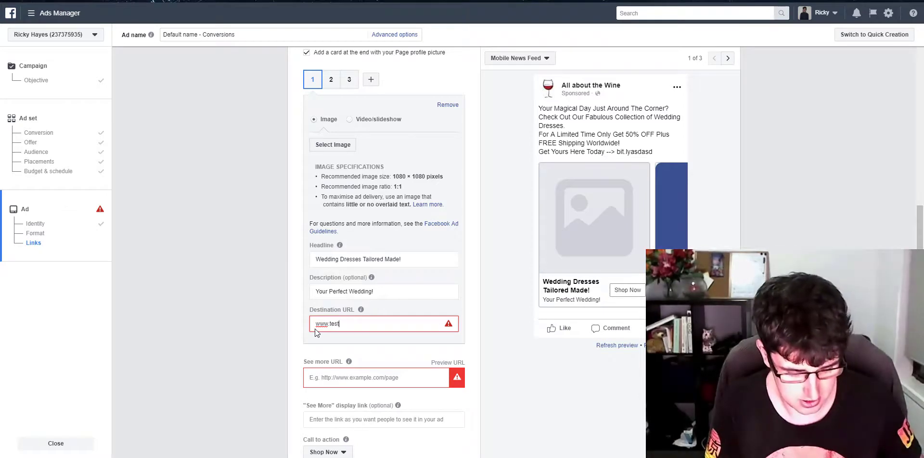
type(".com.au")
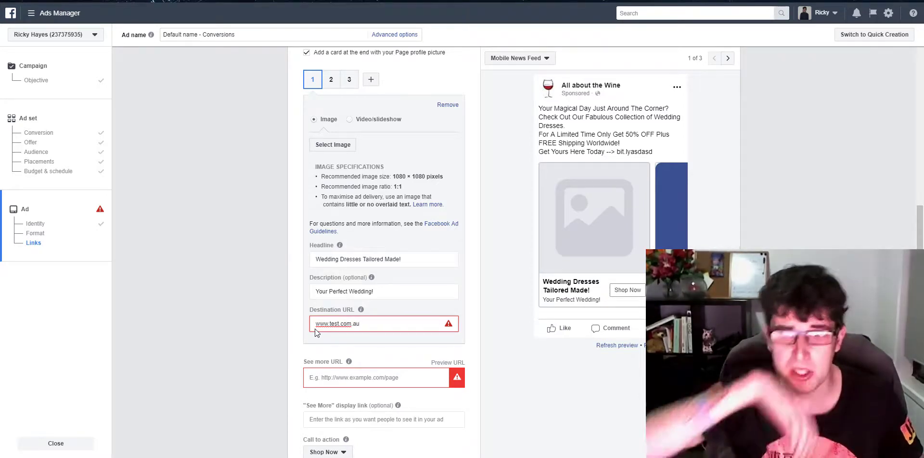
key("Tab")
scroll(320, 329, "down", 1)
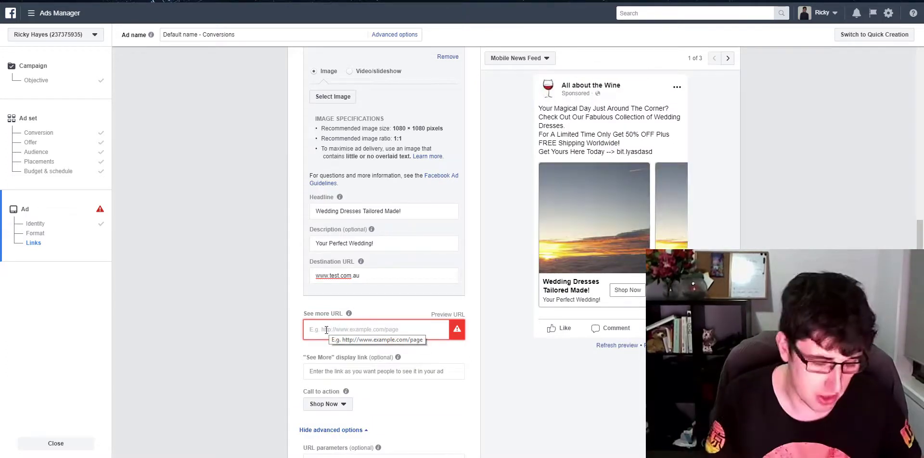
type("www.test.co")
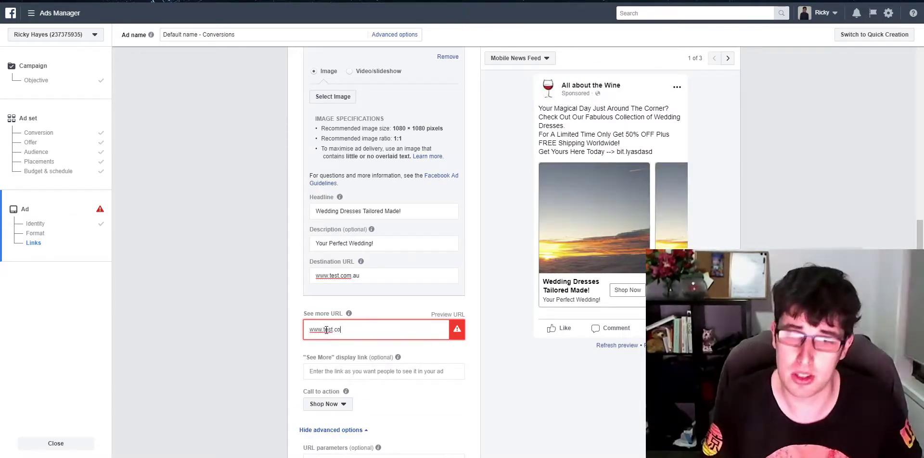
type("m.au")
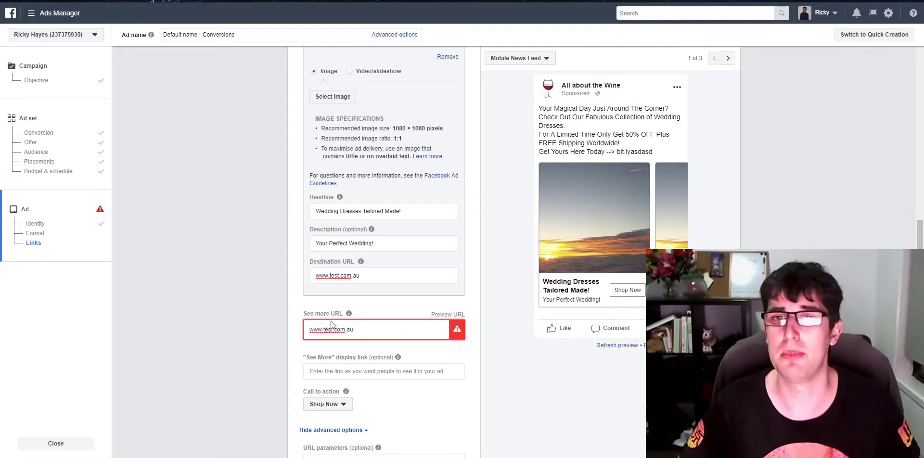
key("Tab")
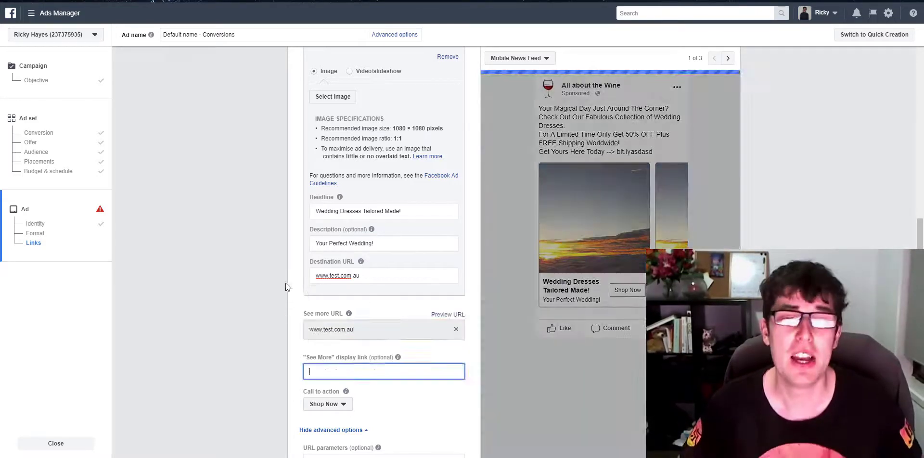
- Review the ad's advanced options, examining the Facebook pixel, app events and offline events settings under conversion tracking
scroll(270, 265, "down", 1)
scroll(420, 289, "down", 2)
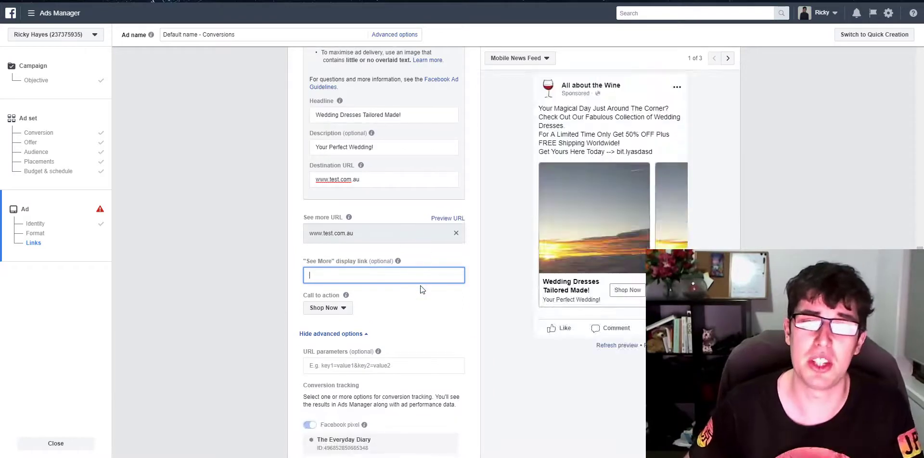
scroll(420, 270, "down", 1)
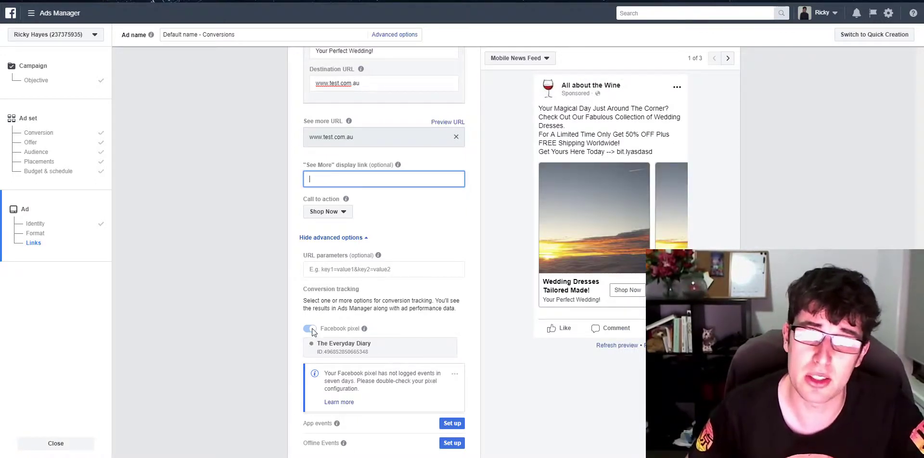
scroll(256, 314, "down", 1)
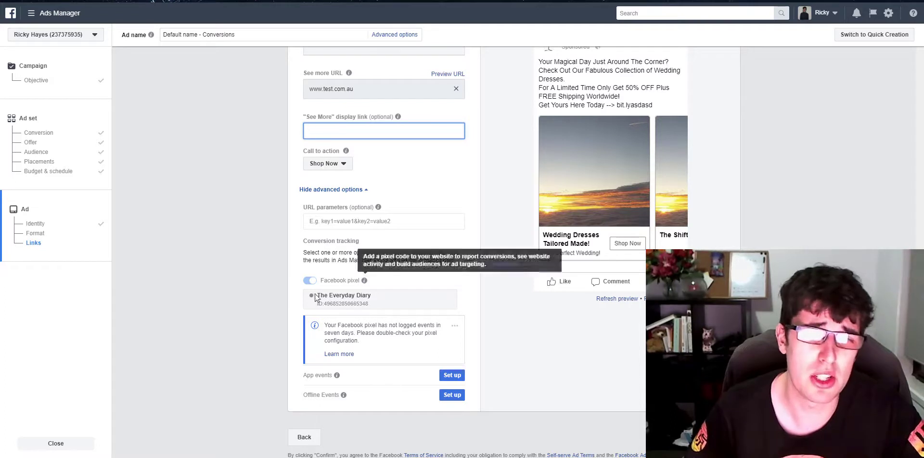
left_click(305, 377)
mouse_move(320, 376)
left_mouse_down()
mouse_move(332, 376)
mouse_move(341, 395)
mouse_move(304, 377)
left_mouse_up()
left_click(328, 391)
left_click(304, 377)
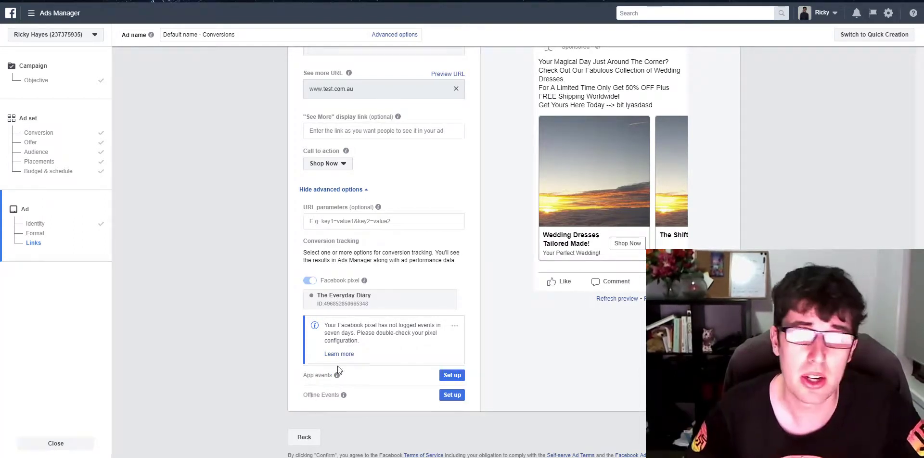
left_click_drag(308, 397, 313, 397)
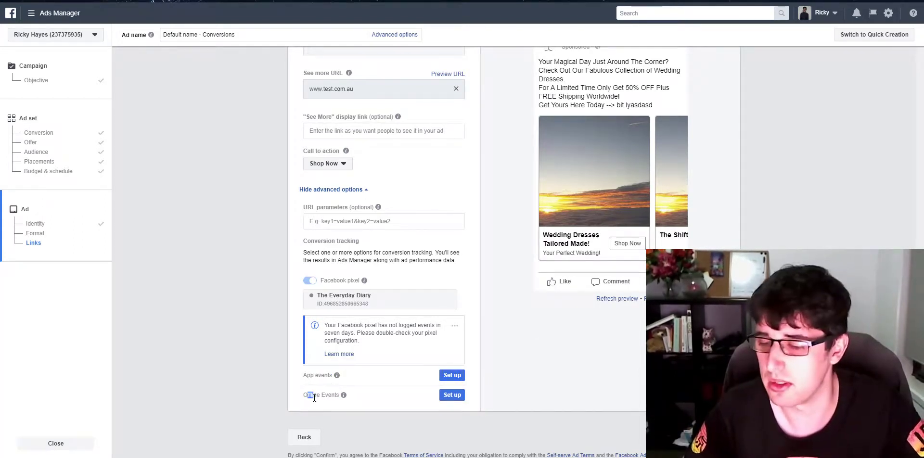
mouse_move(343, 395)
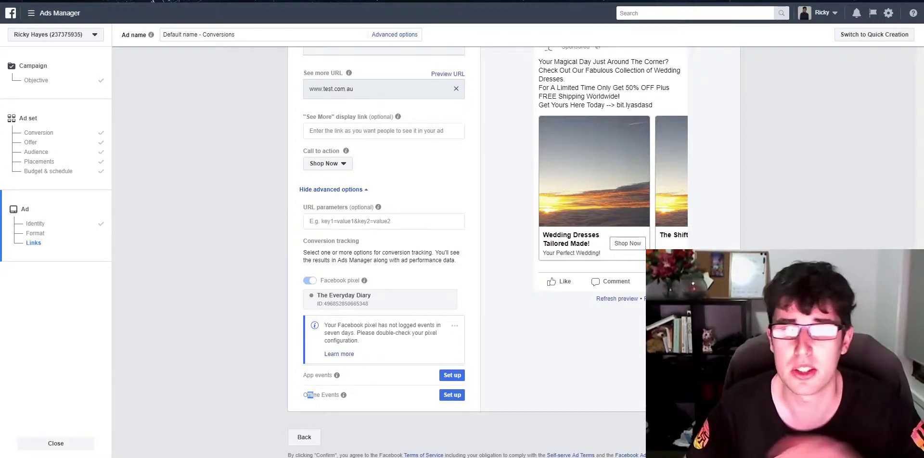
- Confirm the ad to submit the campaign, and switch off "WC - Test hat campaign" in the campaign list
left_click(720, 437)
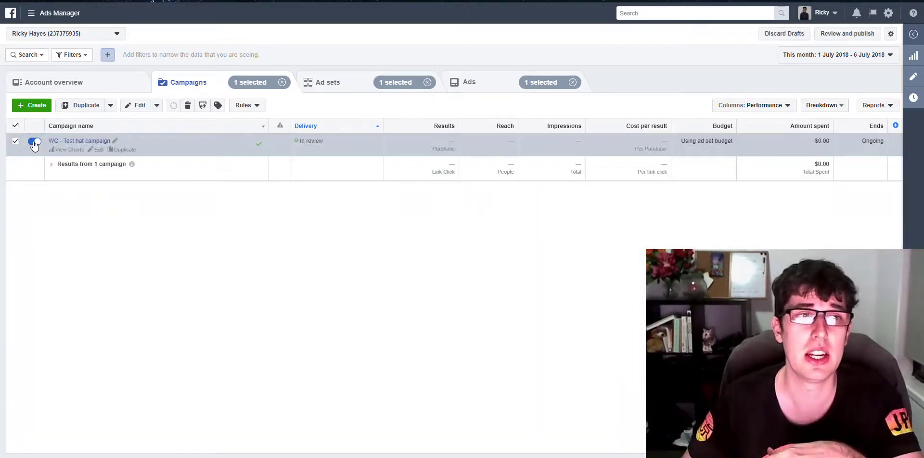
left_click(34, 141)
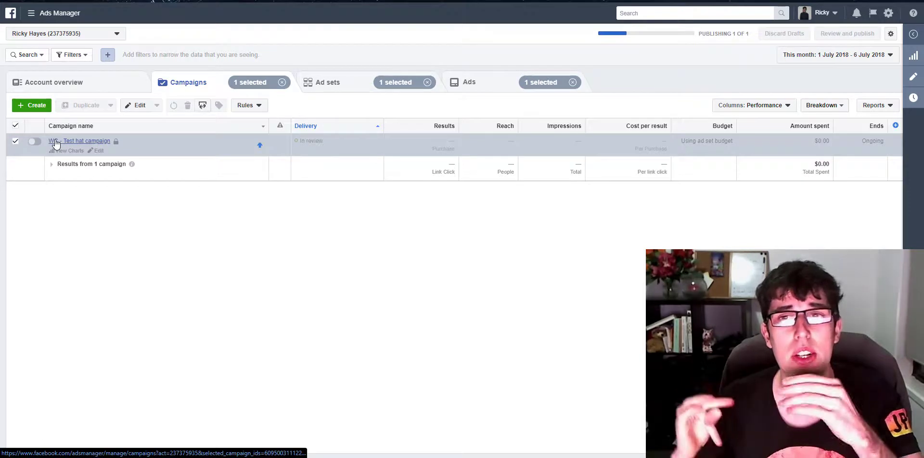